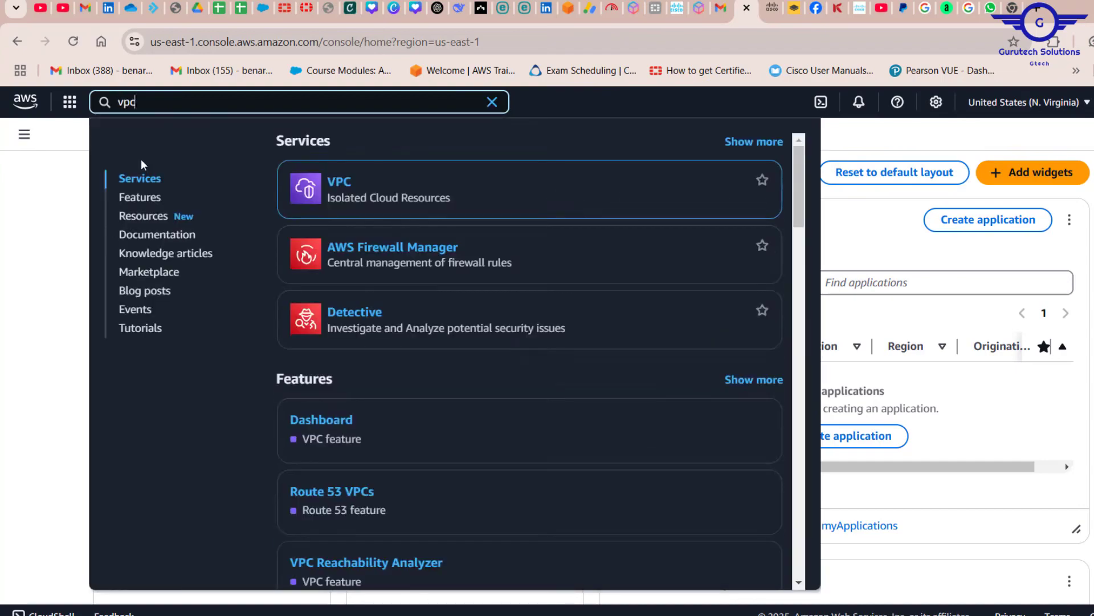
# Open the list of VPCs, select Gtech-VPC1 and copy its VPC ID
pyautogui.click(339, 183)
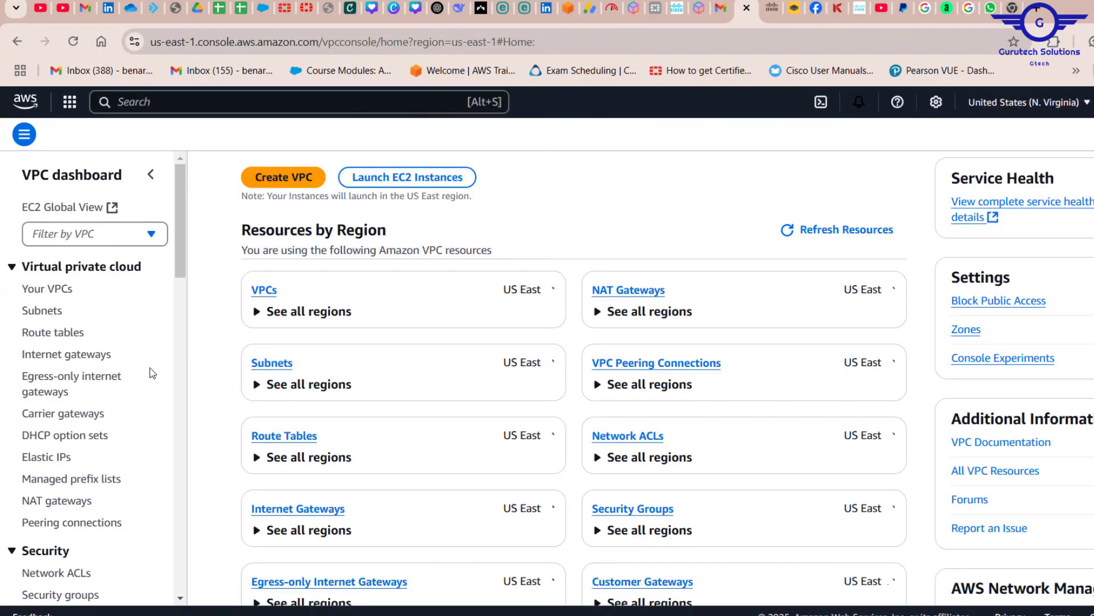
pyautogui.click(56, 289)
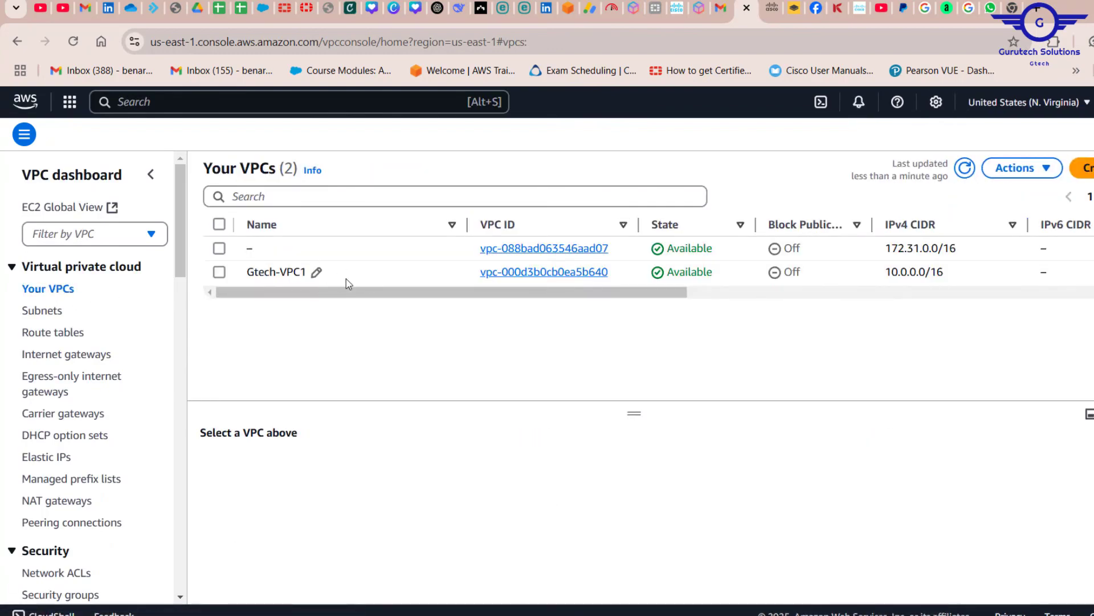
pyautogui.moveTo(347, 278); pyautogui.dragTo(248, 277)
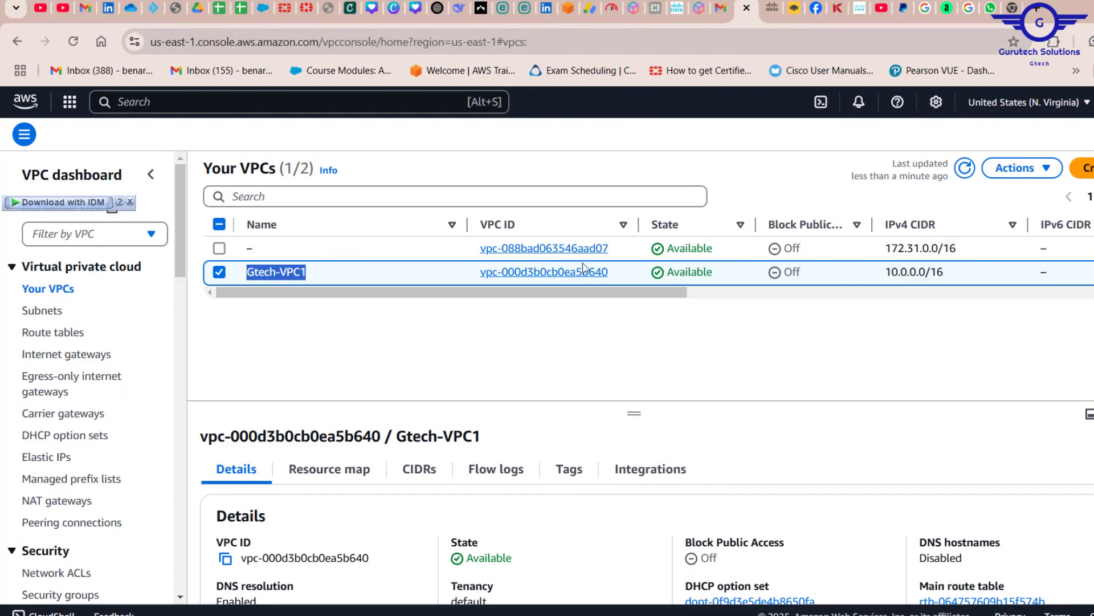
pyautogui.moveTo(627, 277); pyautogui.dragTo(482, 268)
pyautogui.hotkey('ctrl', 'c')
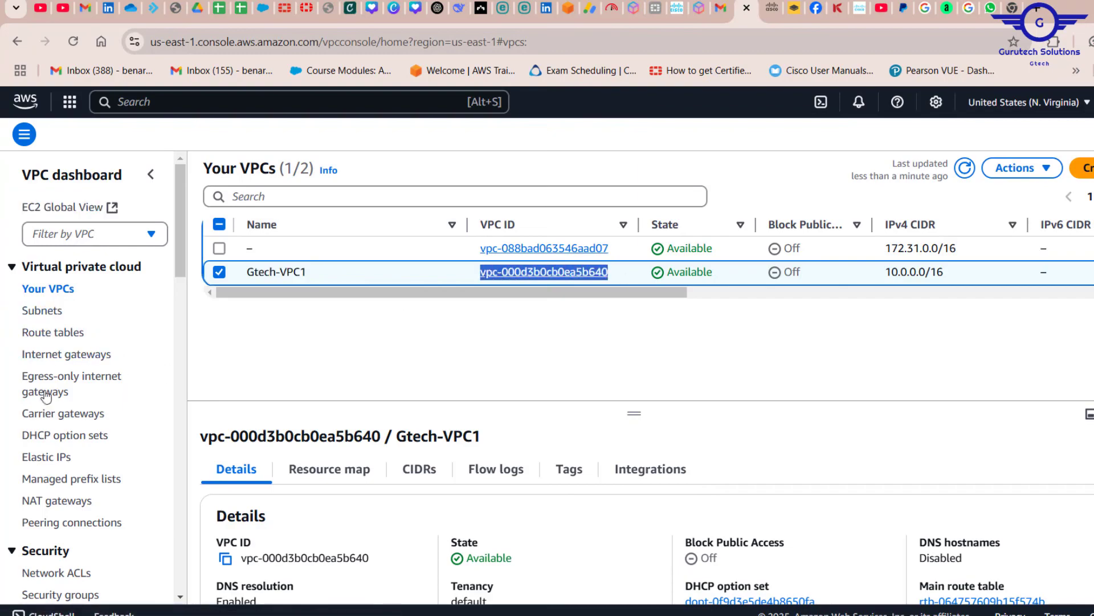
# Filter the network ACLs by VPC ID vpc-000d3b0cb0ea5b640 and review the matching ACL's associations and rule counts
pyautogui.scroll(-1, 60, 479)
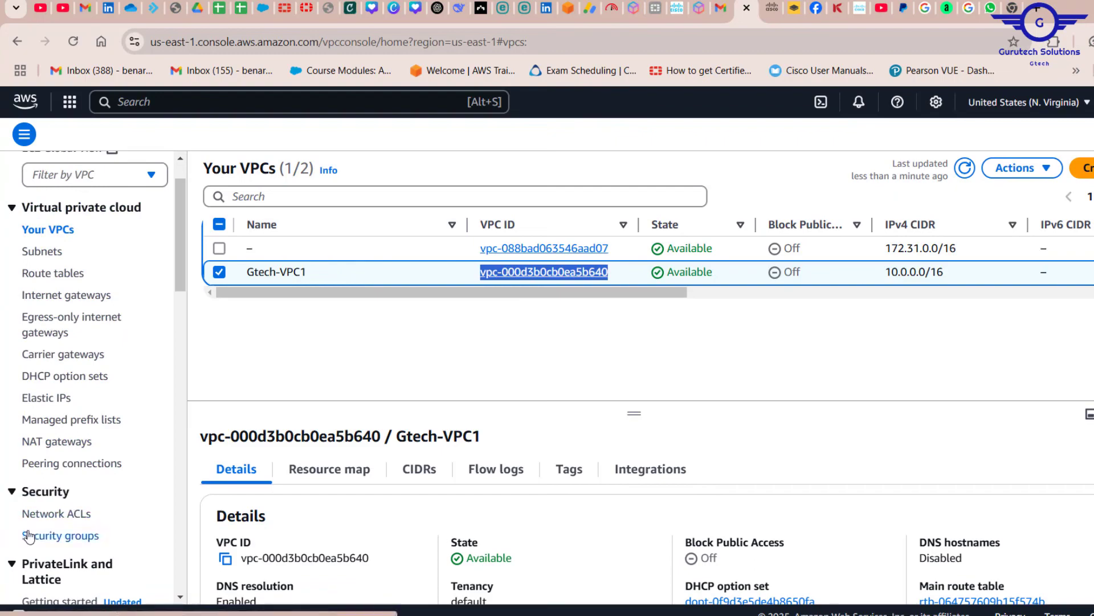
pyautogui.click(56, 515)
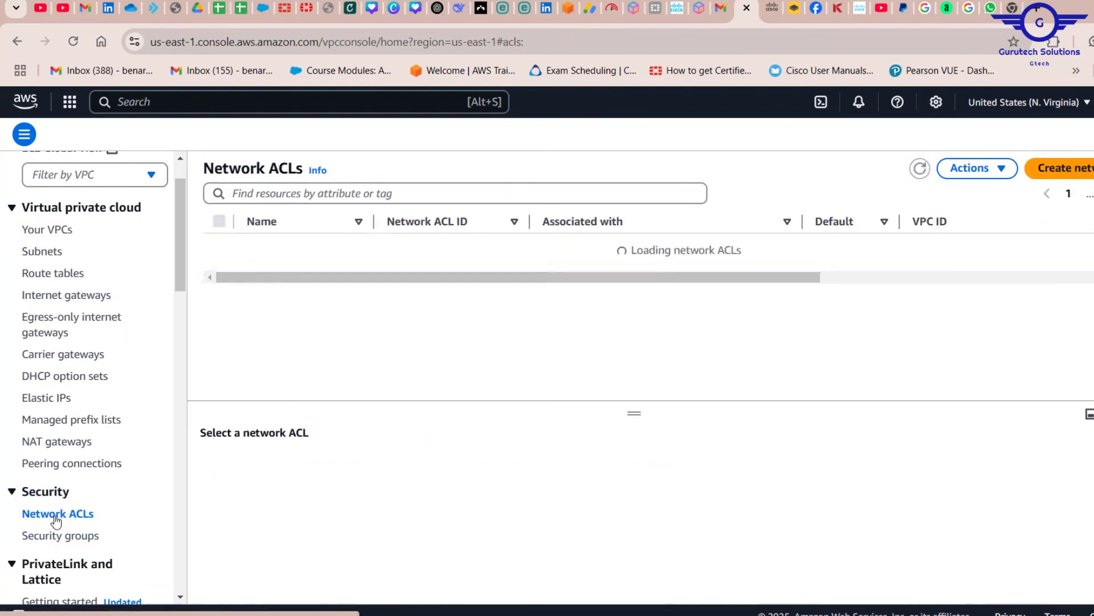
pyautogui.click(339, 192)
pyautogui.hotkey('ctrl', 'v')
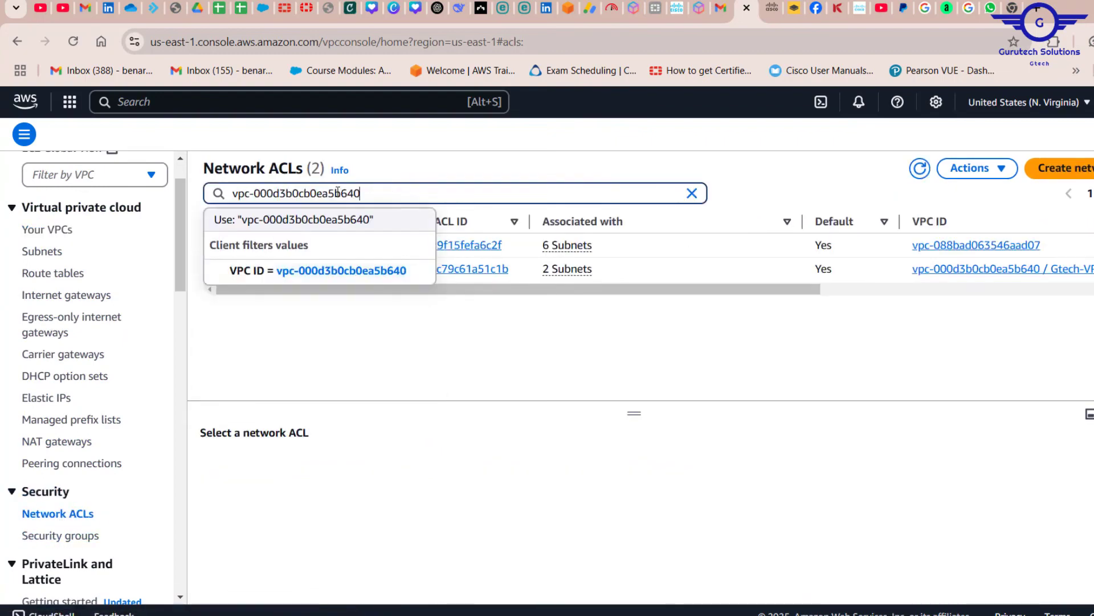
pyautogui.click(335, 268)
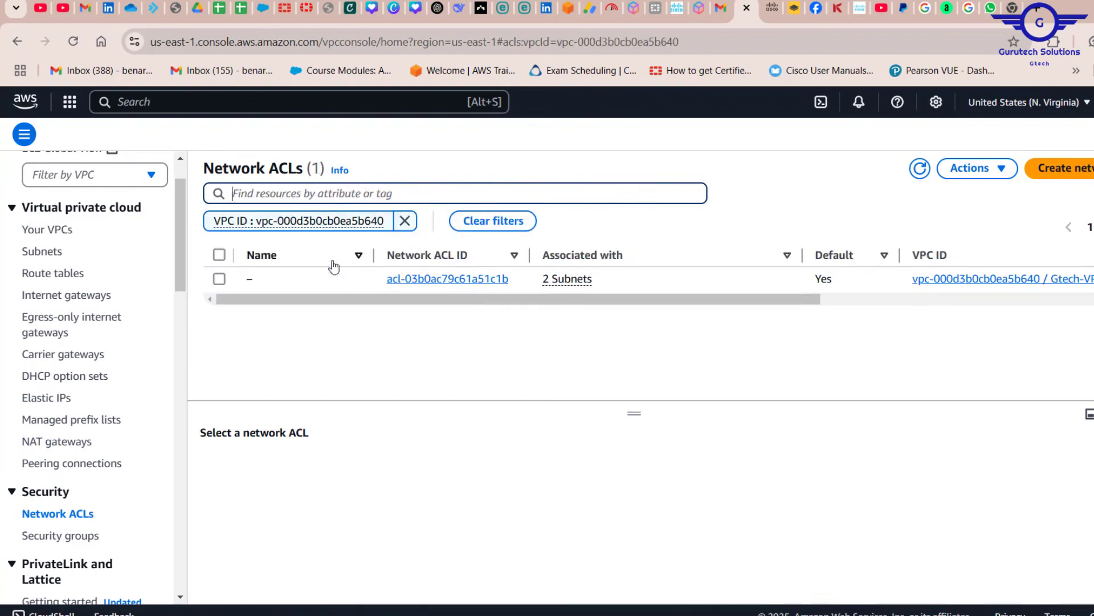
pyautogui.click(634, 311)
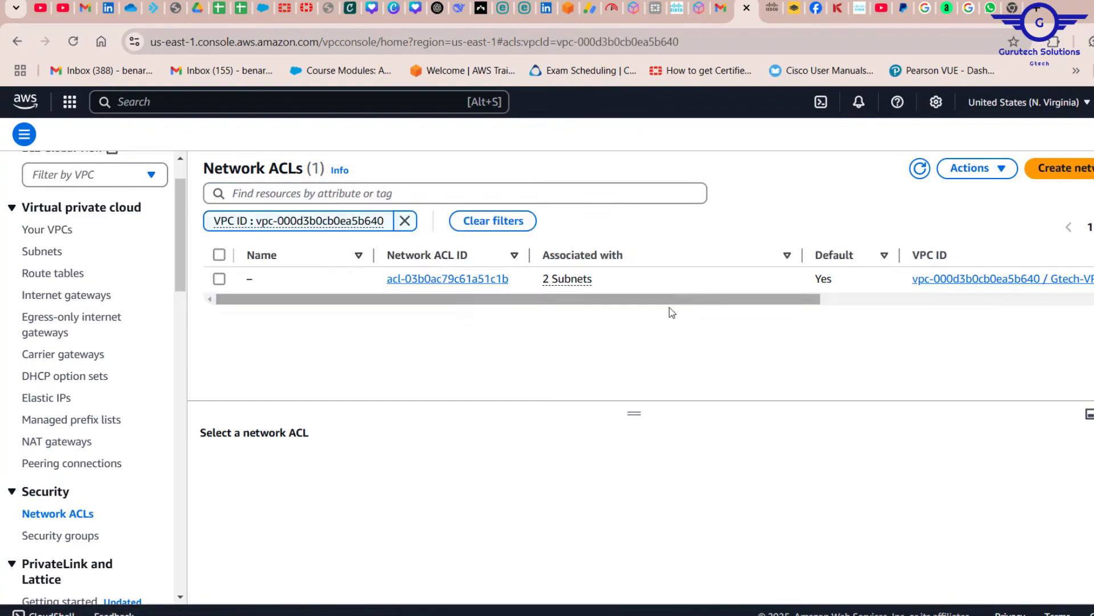
pyautogui.click(856, 303)
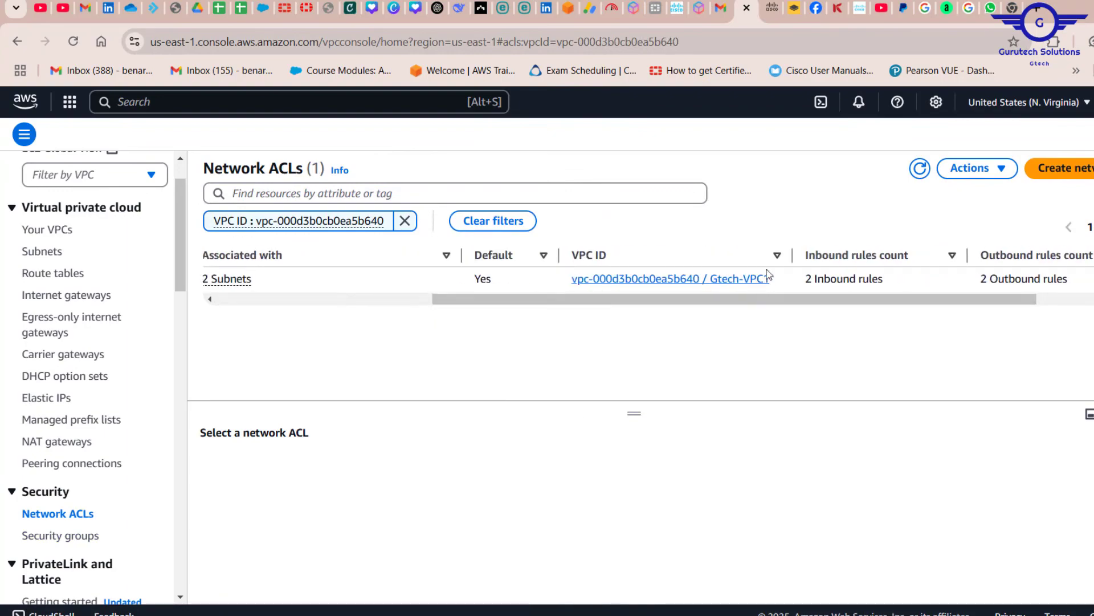
# Filter the security groups by VPC ID vpc-000d3b0cb0ea5b640 and select the default security group
pyautogui.click(63, 535)
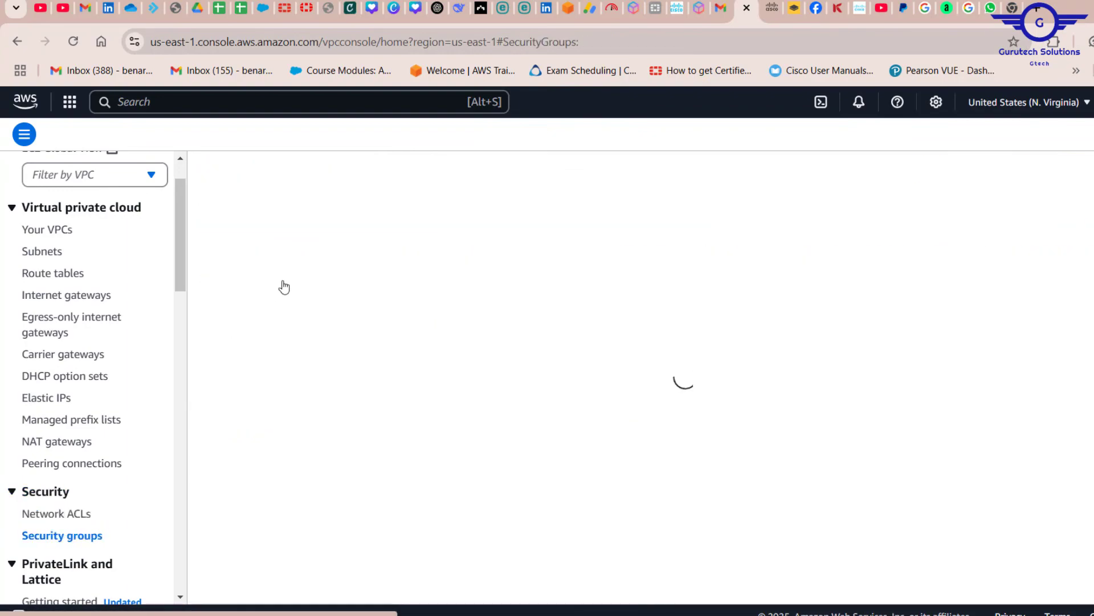
pyautogui.click(312, 204)
pyautogui.hotkey('ctrl', 'v')
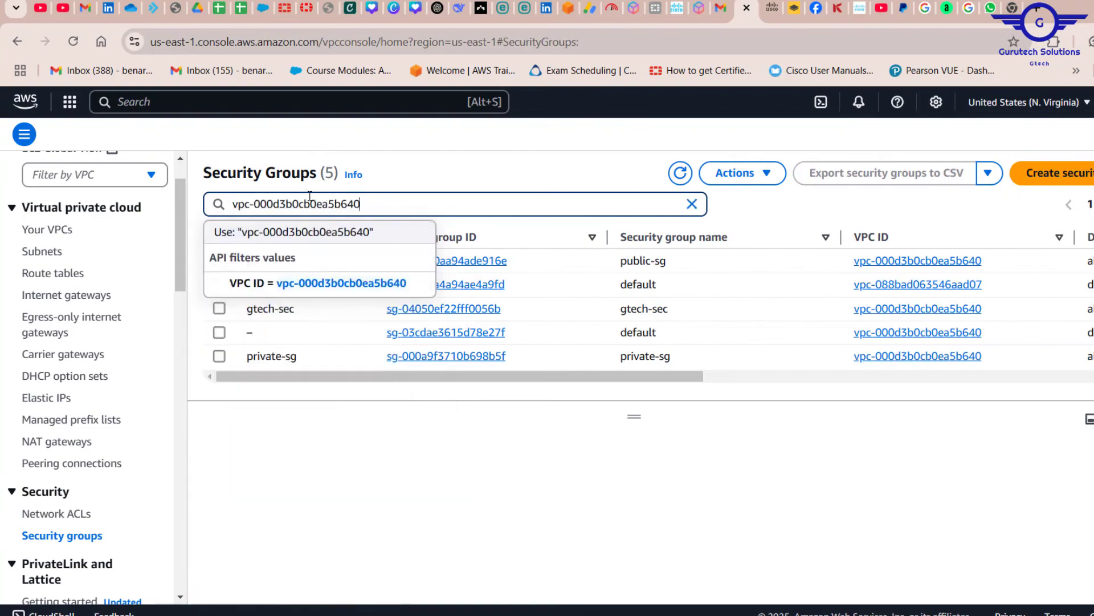
pyautogui.click(313, 282)
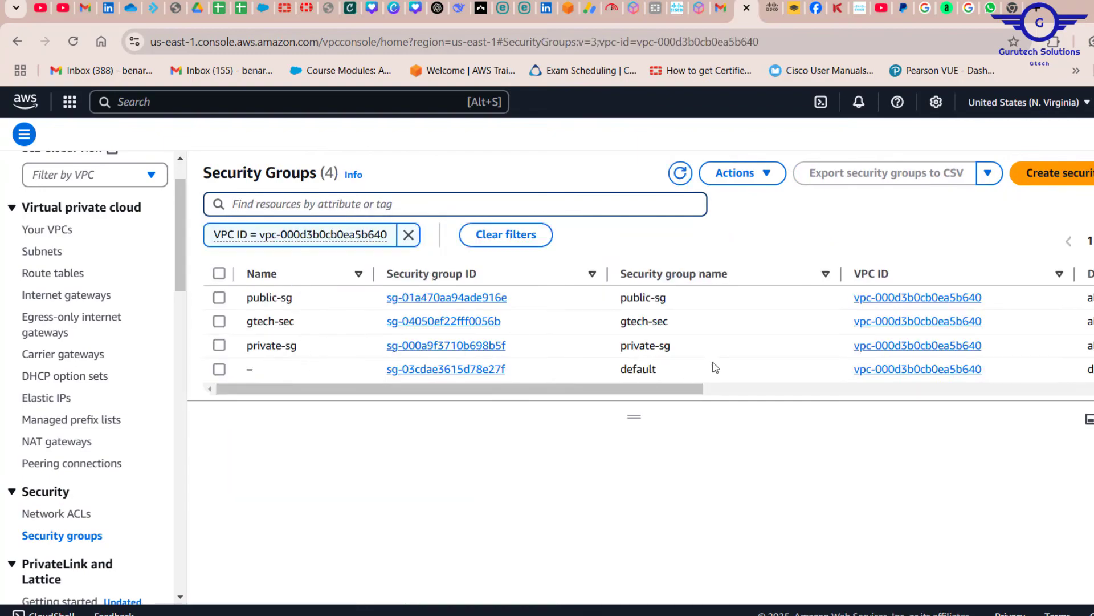
pyautogui.moveTo(713, 367); pyautogui.dragTo(628, 370)
pyautogui.click(628, 371)
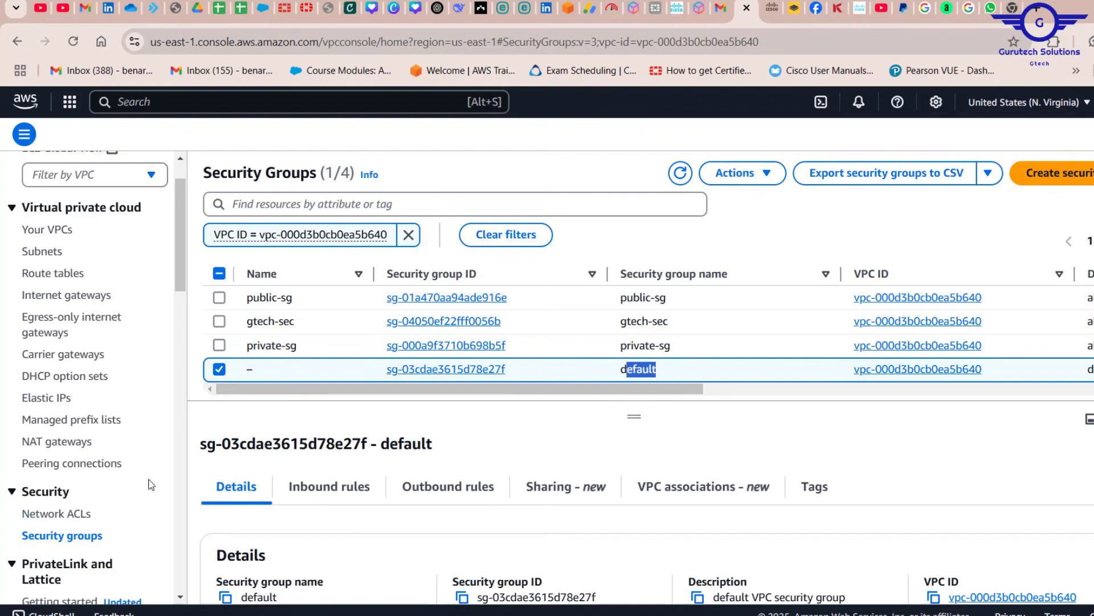
# Create a network ACL named gtech-nacls in the Gtech-VPC1 VPC
pyautogui.click(67, 513)
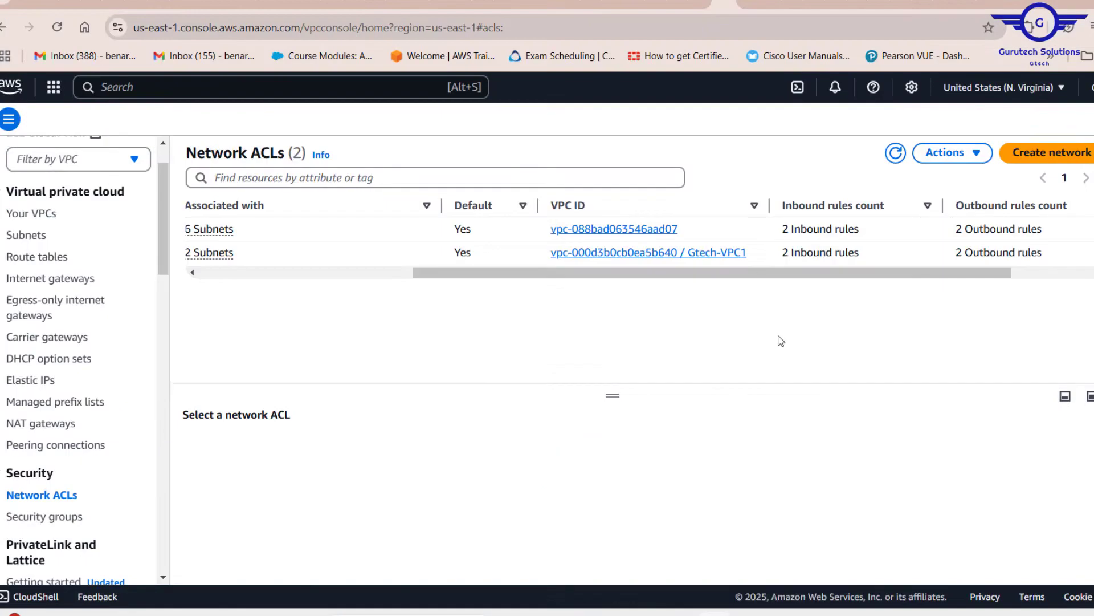
pyautogui.click(1055, 152)
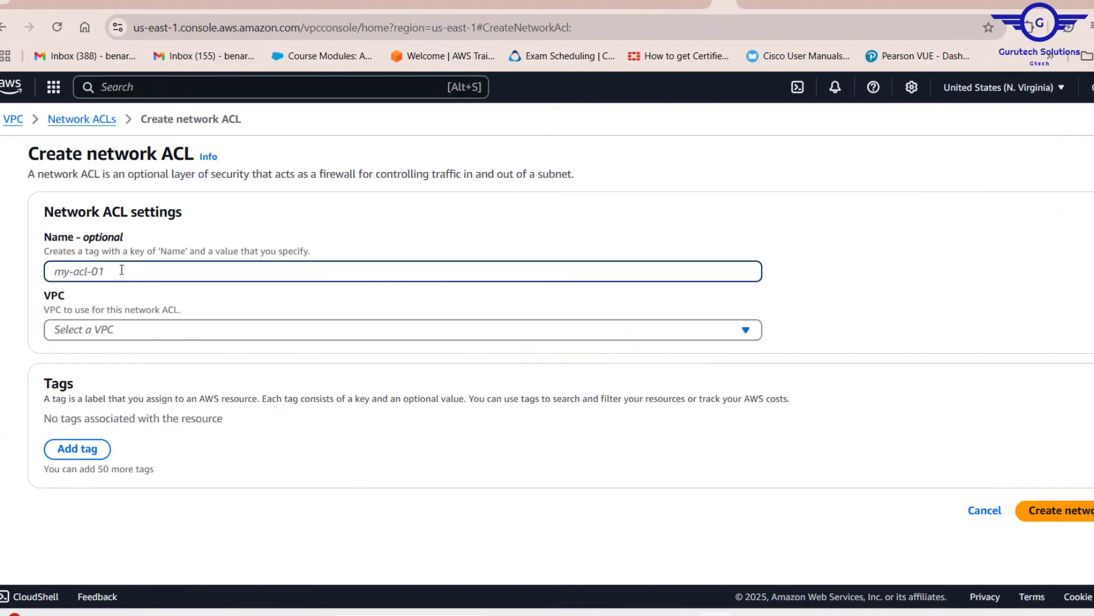
pyautogui.write('gtec')
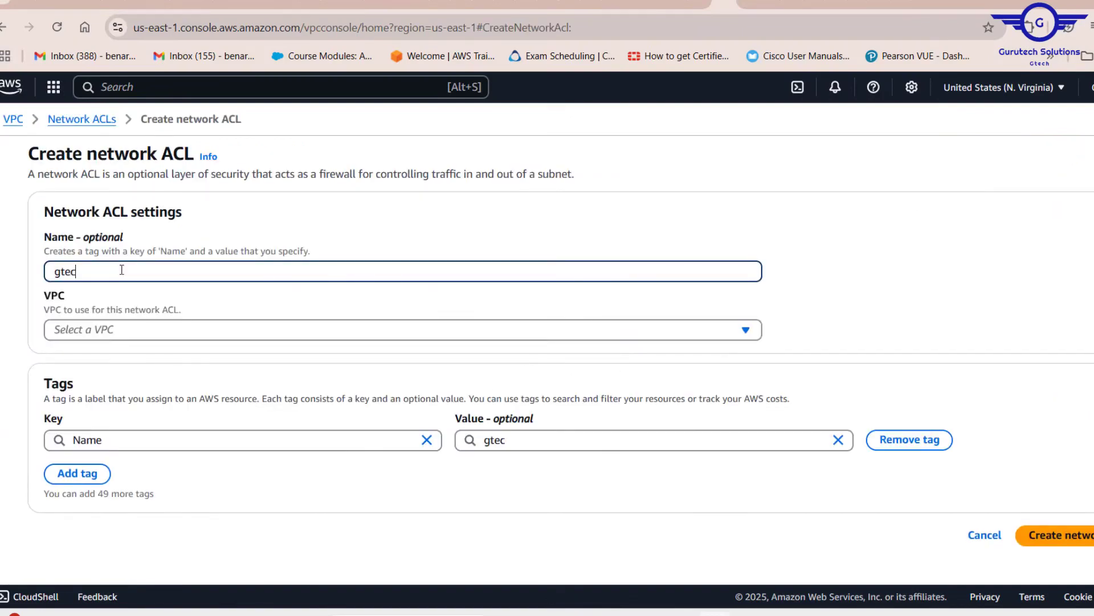
pyautogui.write('h-nacls')
pyautogui.click(163, 337)
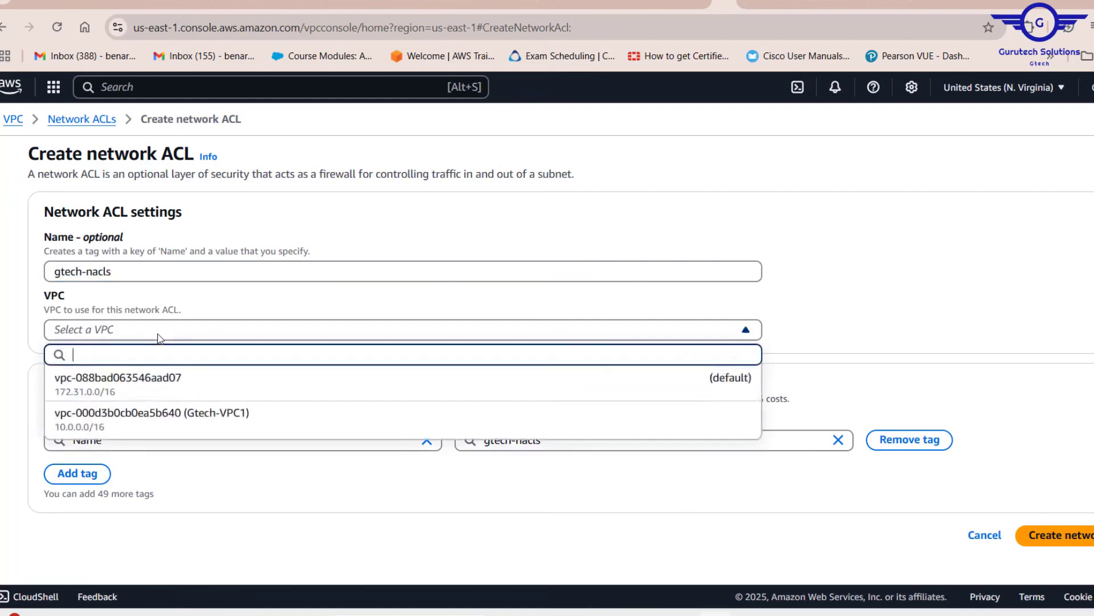
pyautogui.click(179, 421)
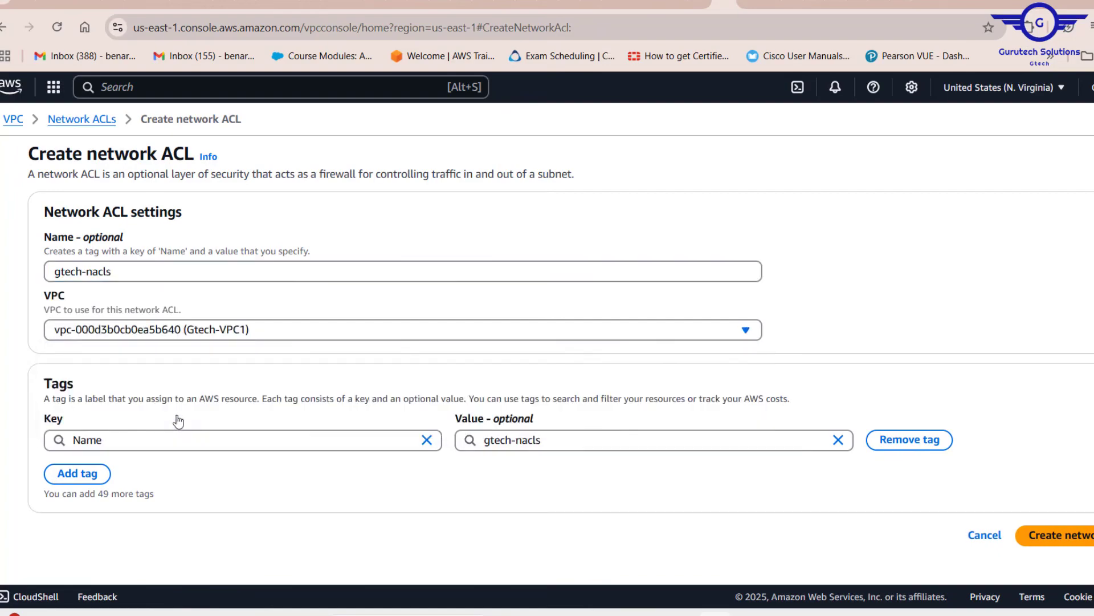
pyautogui.click(1090, 533)
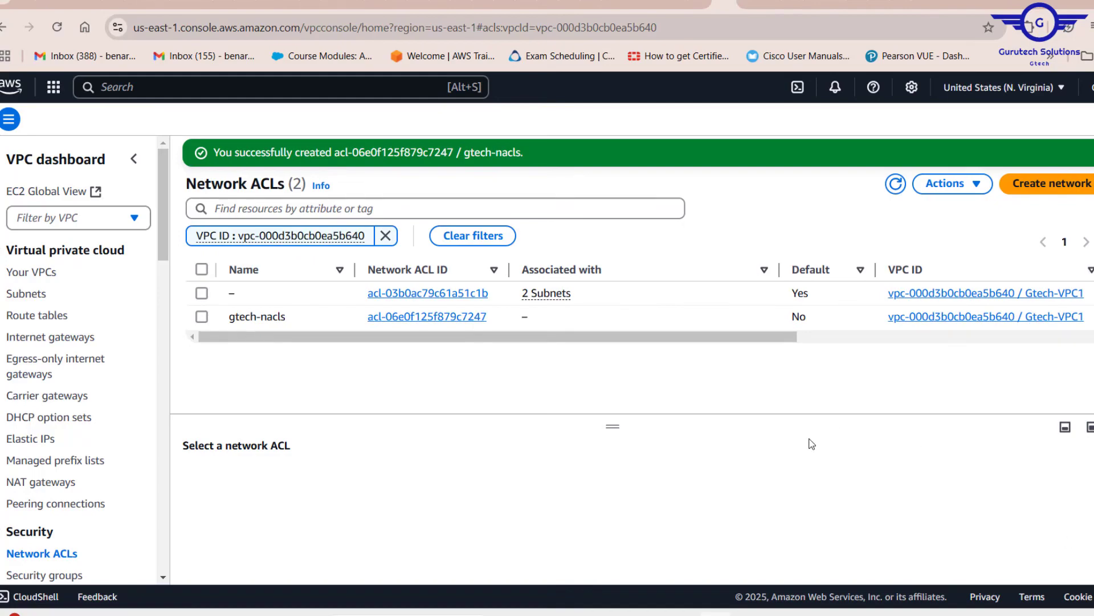
# Open the gtech-nacls network ACL and examine its default inbound and outbound rules
pyautogui.click(433, 317)
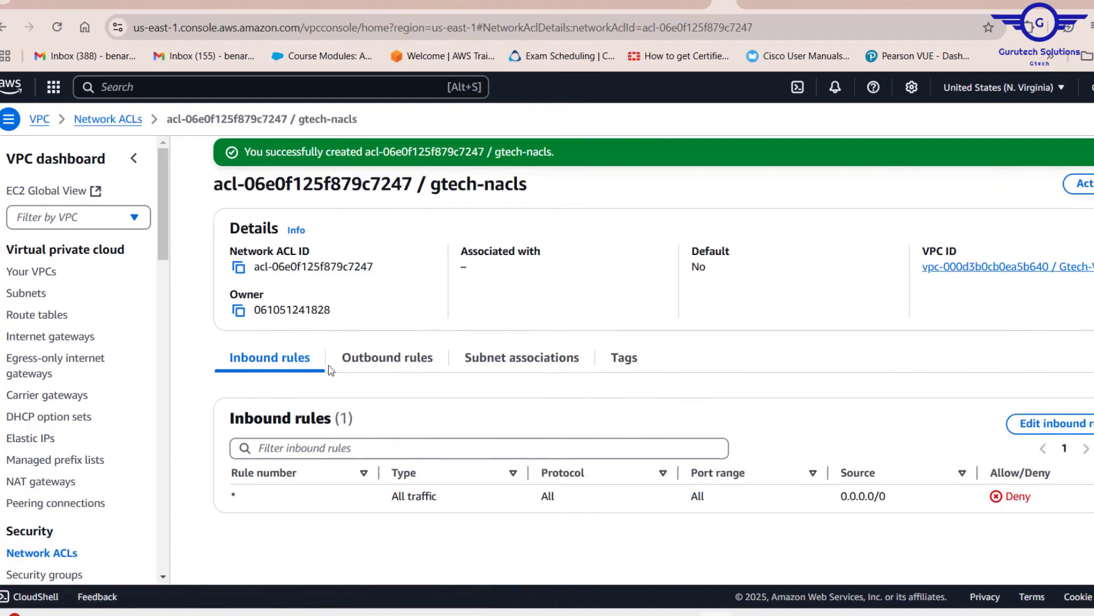
pyautogui.click(399, 359)
pyautogui.click(260, 359)
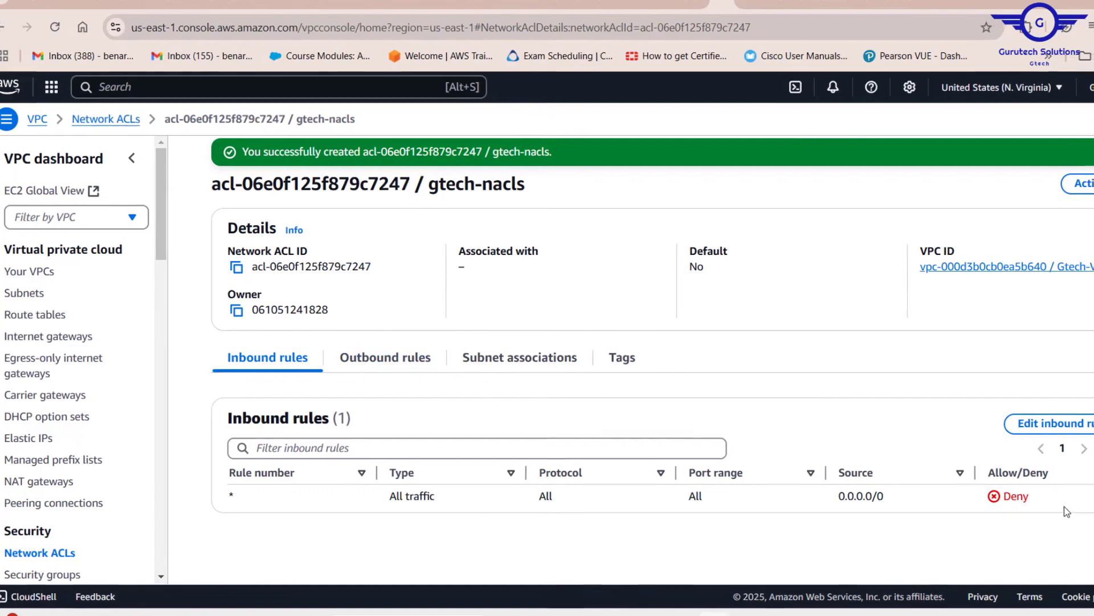
pyautogui.moveTo(1065, 506); pyautogui.dragTo(941, 488)
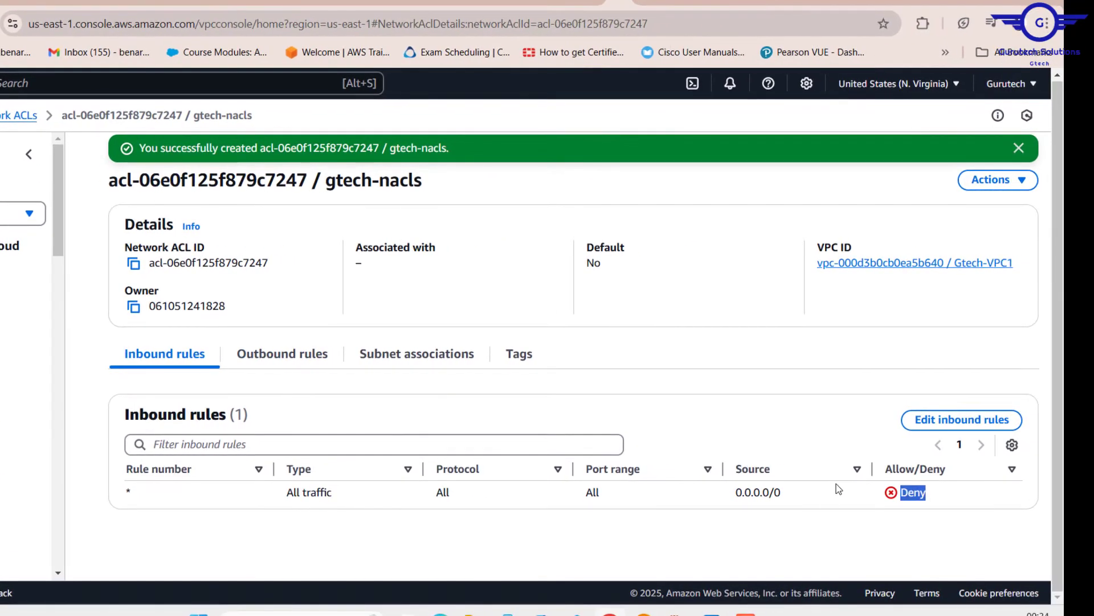
pyautogui.click(302, 354)
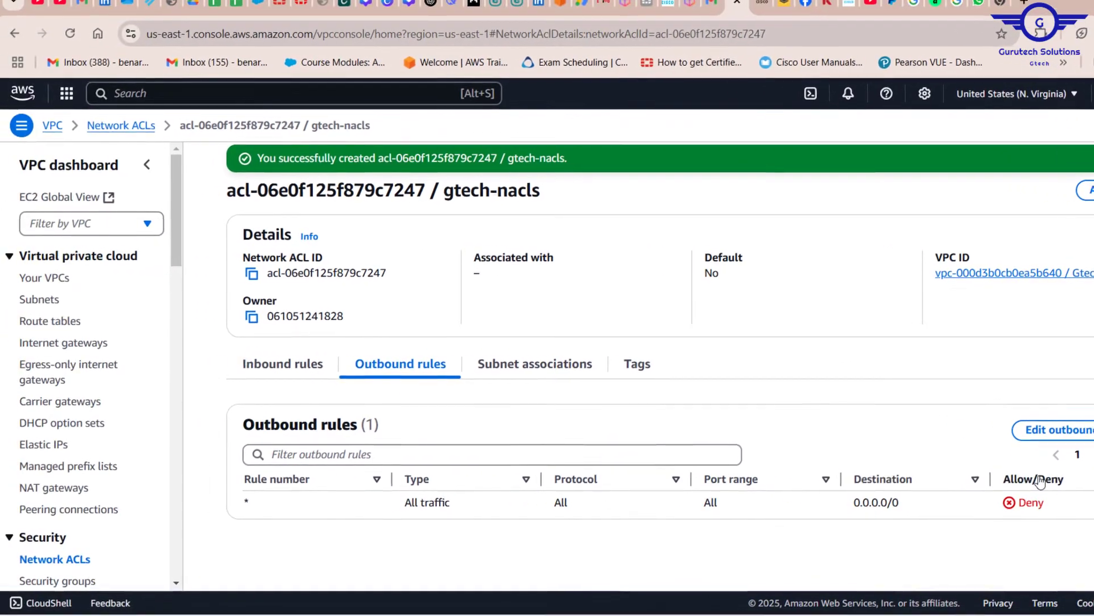
pyautogui.moveTo(1058, 500); pyautogui.dragTo(993, 509)
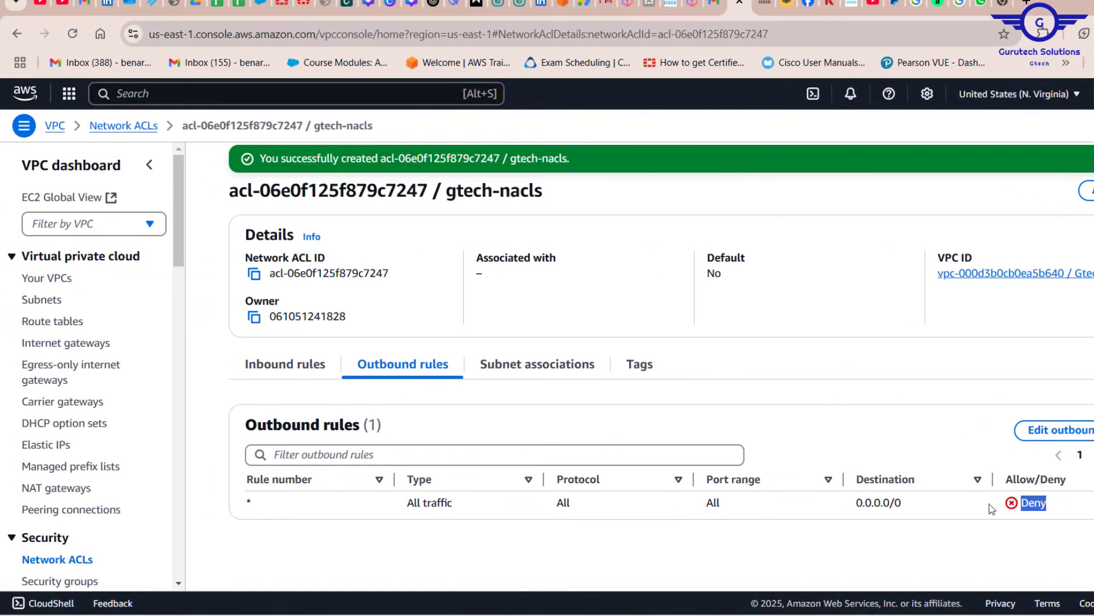
# Add inbound rule 1 to gtech-nacls allowing all traffic from source 0.0.0.0/0, and save the changes
pyautogui.click(292, 370)
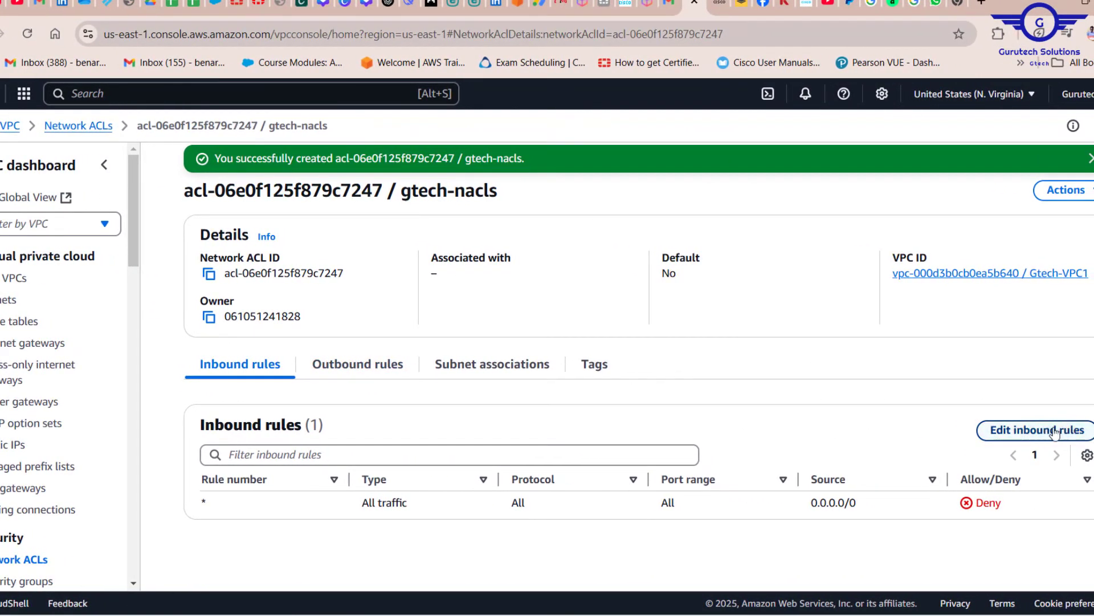
pyautogui.click(1055, 430)
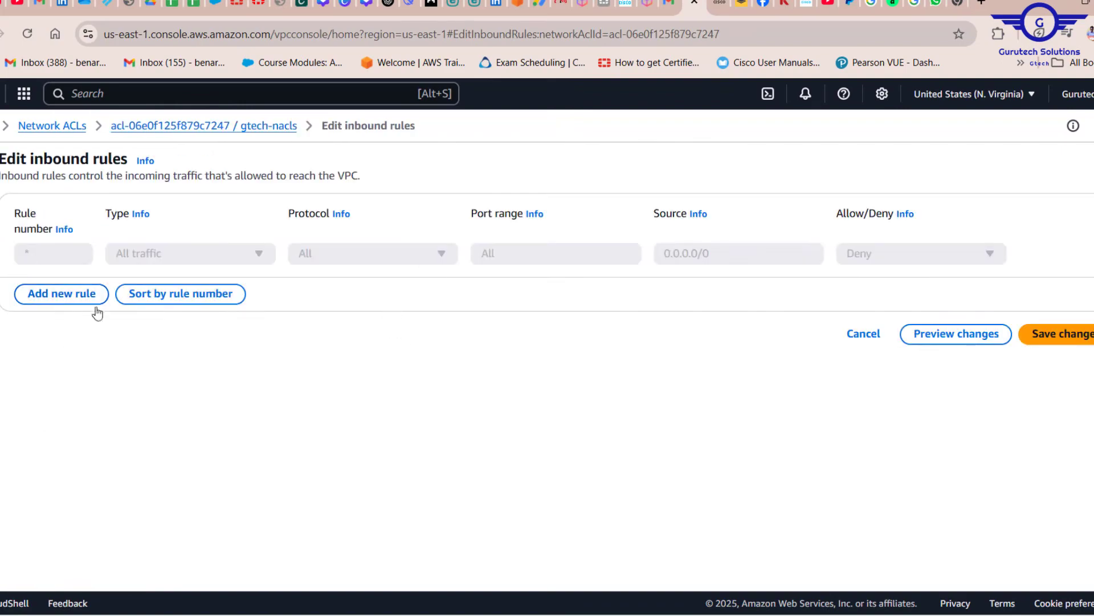
pyautogui.click(62, 294)
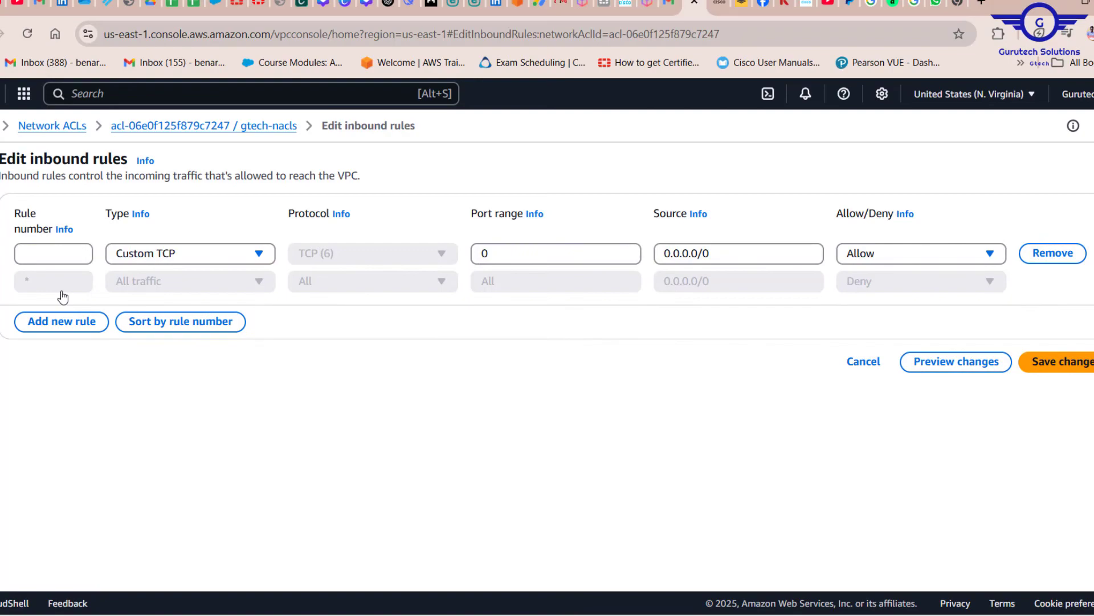
pyautogui.click(59, 254)
pyautogui.click(238, 254)
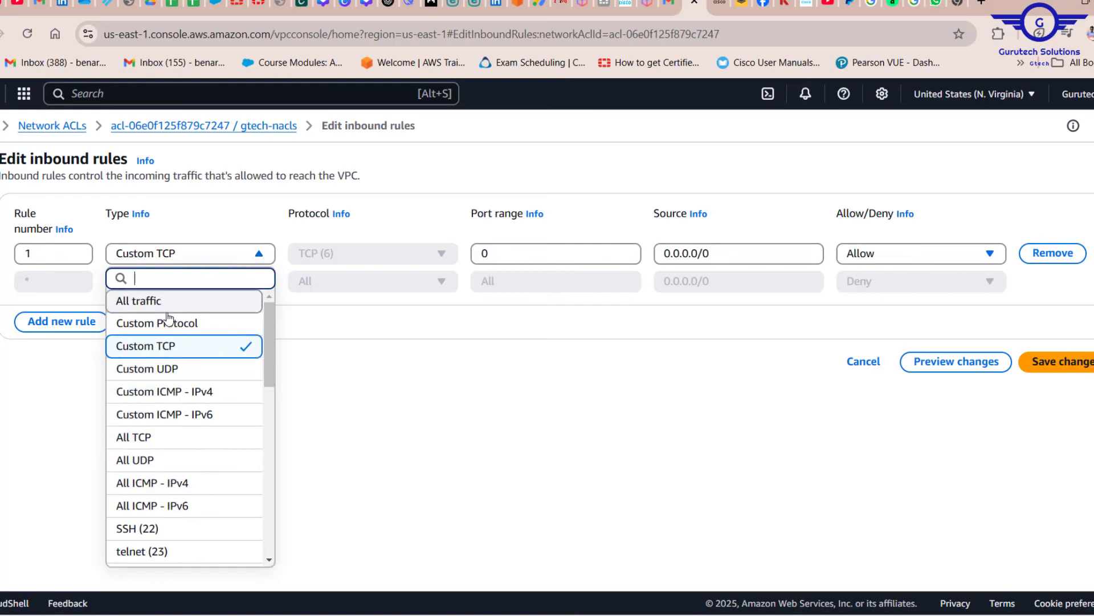
pyautogui.click(147, 301)
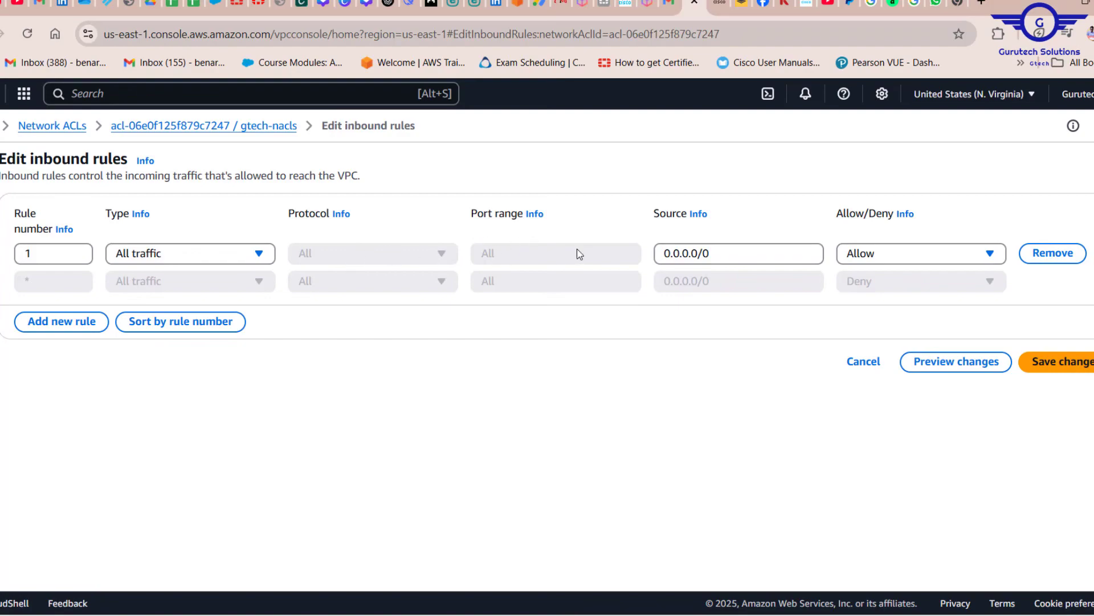
pyautogui.moveTo(723, 258); pyautogui.dragTo(639, 258)
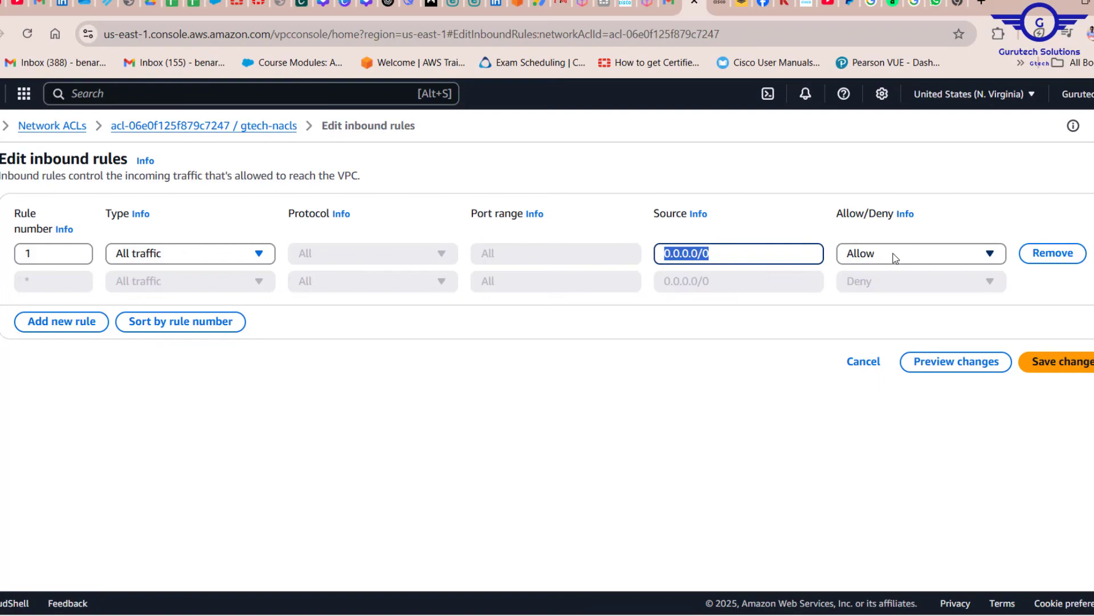
pyautogui.click(1068, 362)
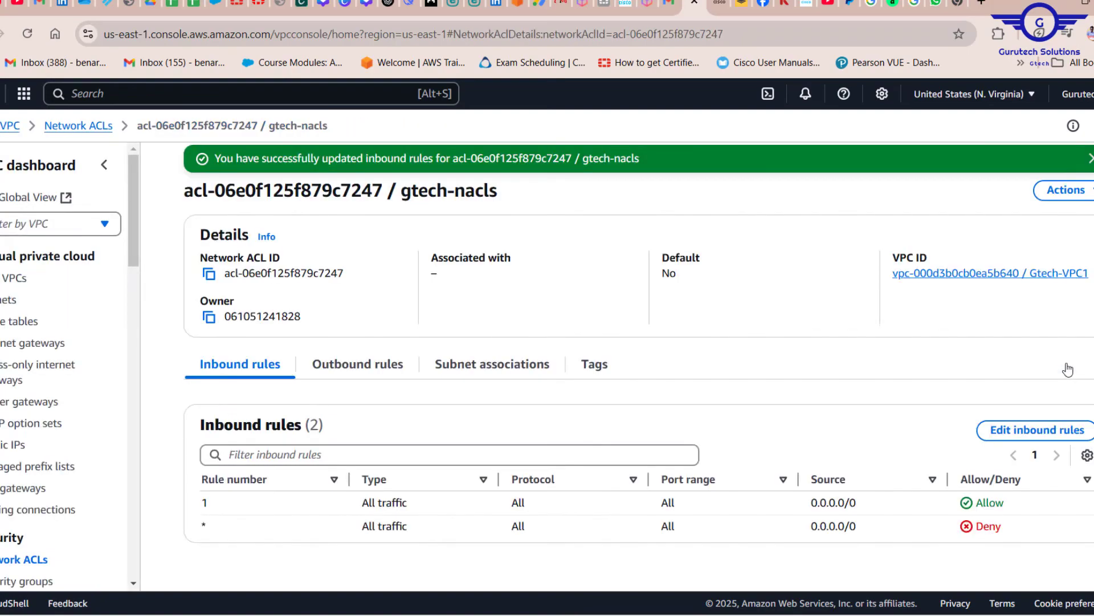
# Add outbound rule 1 to gtech-nacls allowing all traffic to destination 0.0.0.0/0, and save the changes
pyautogui.click(363, 365)
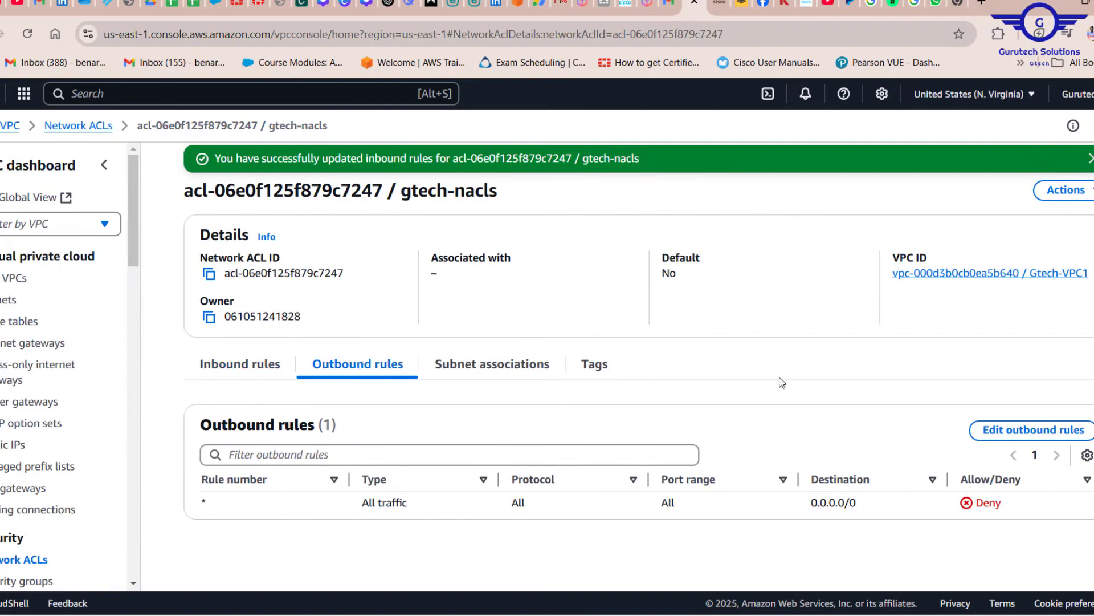
pyautogui.click(1041, 430)
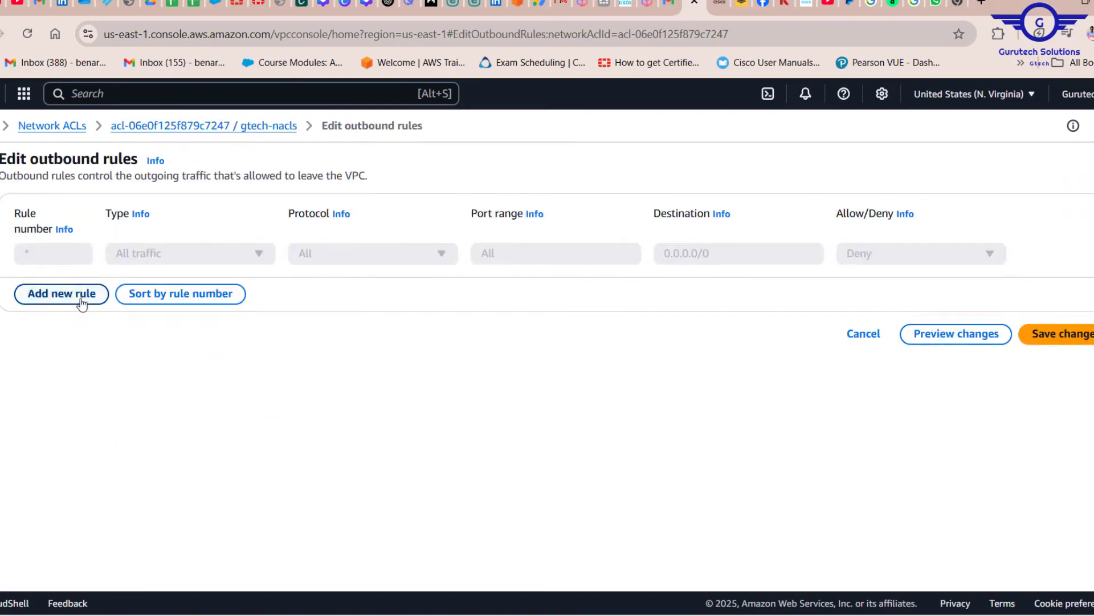
pyautogui.click(52, 301)
pyautogui.click(48, 263)
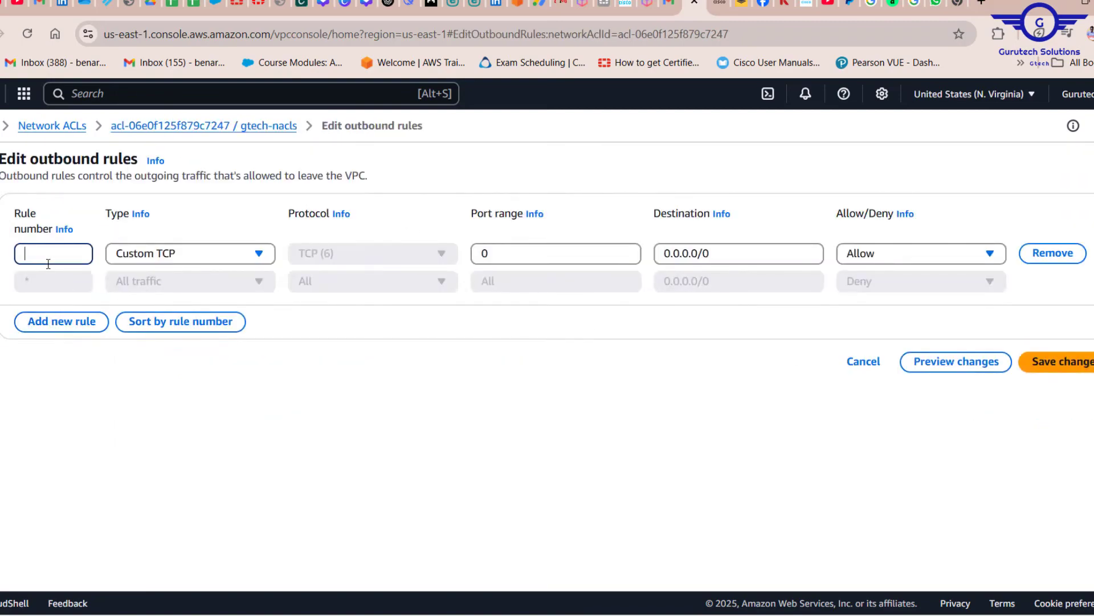
pyautogui.click(160, 262)
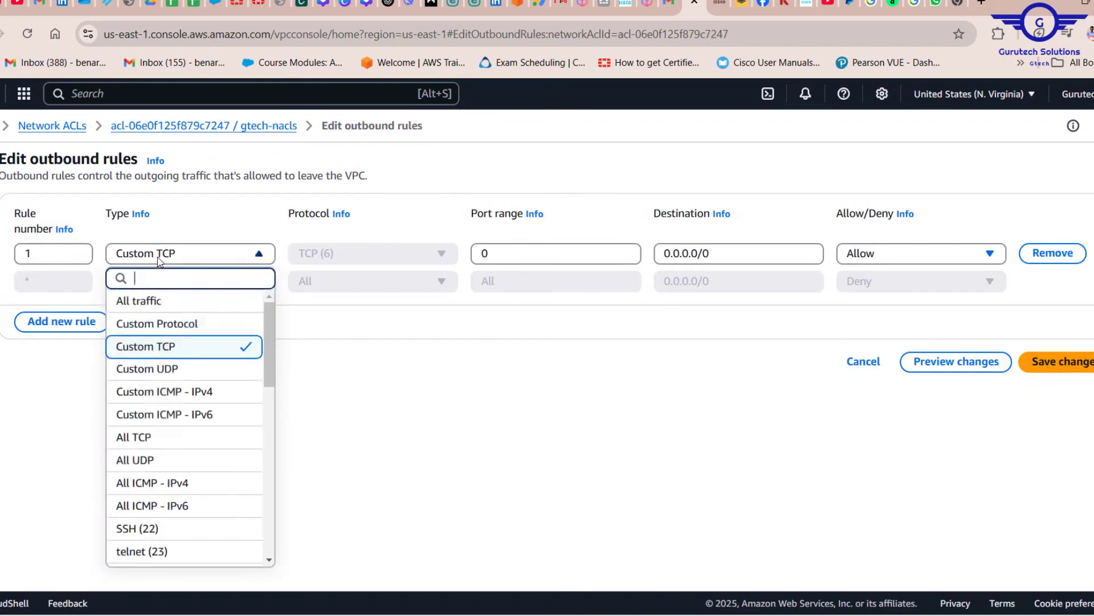
pyautogui.click(157, 309)
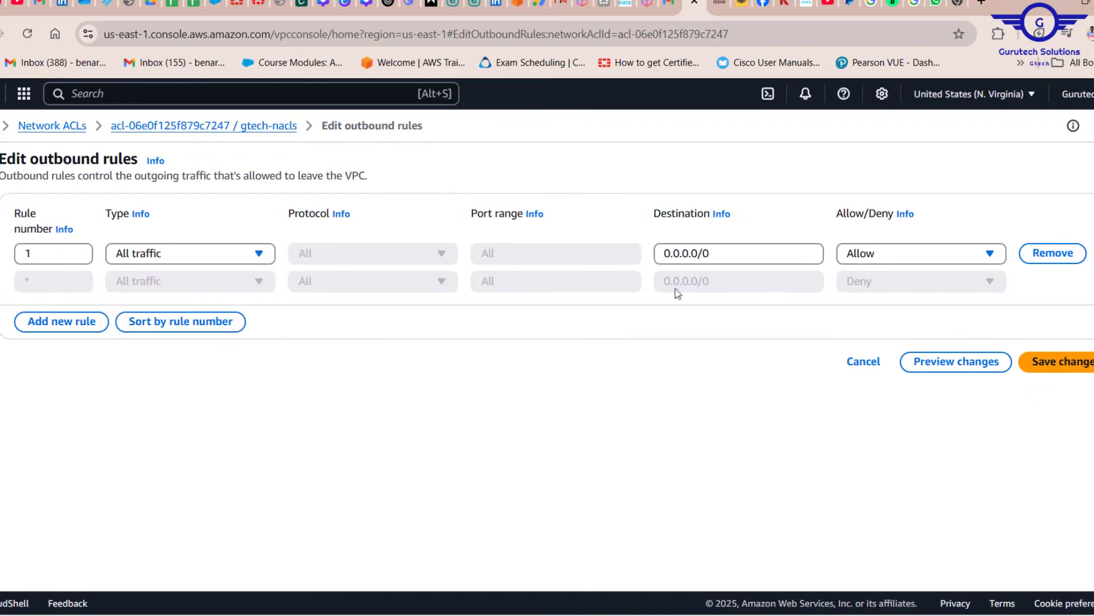
pyautogui.moveTo(724, 261); pyautogui.dragTo(625, 254)
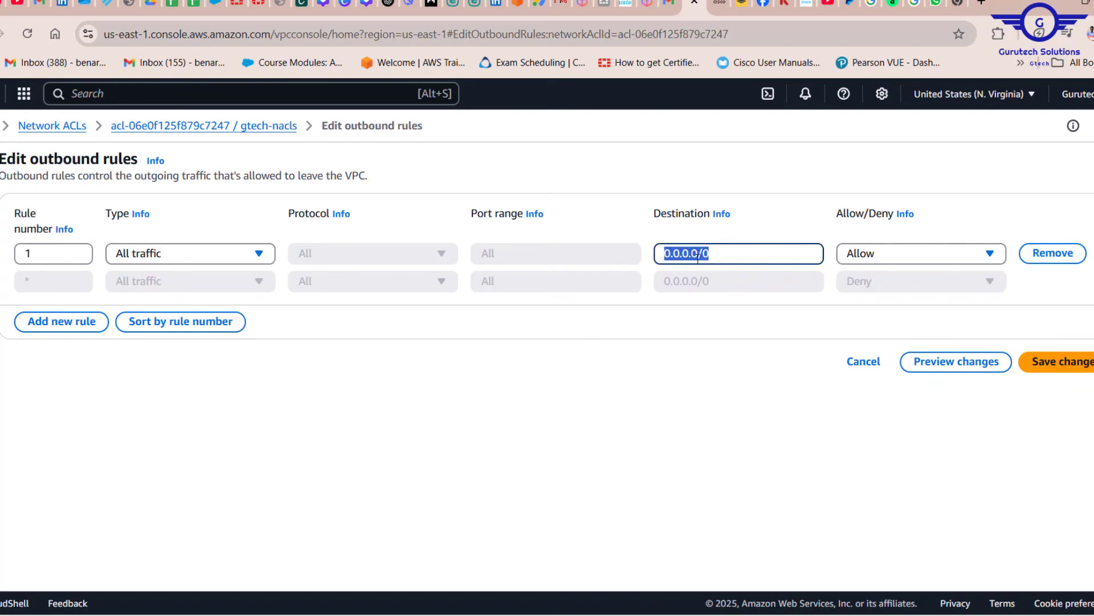
pyautogui.click(1079, 362)
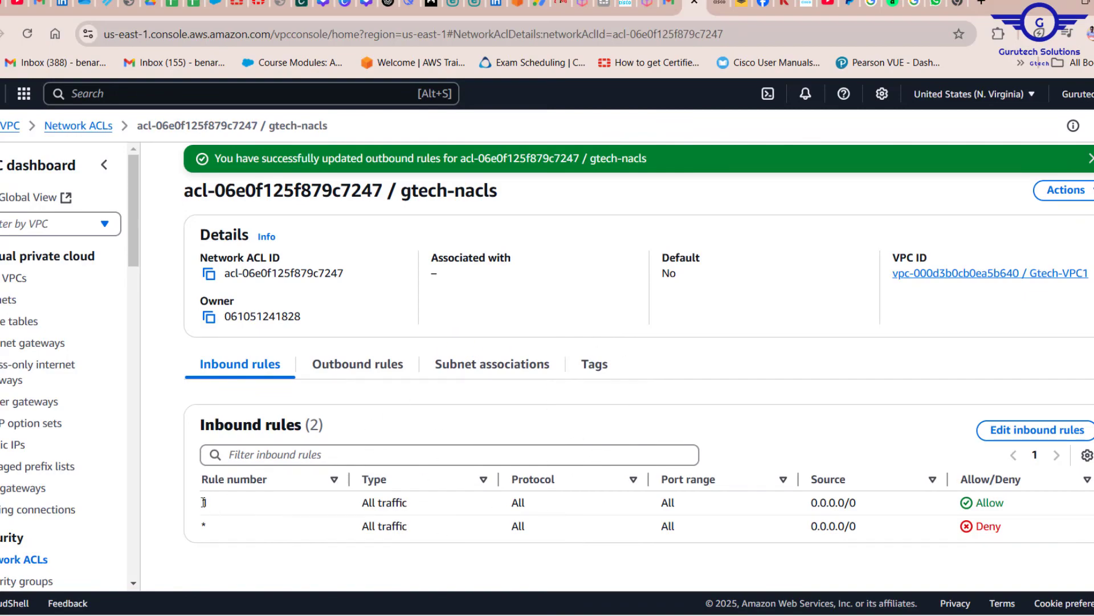
# Add inbound rule 2 to gtech-nacls allowing SSH (22) from source 0.0.0.0/0, and save the changes
pyautogui.moveTo(307, 499); pyautogui.dragTo(1005, 504)
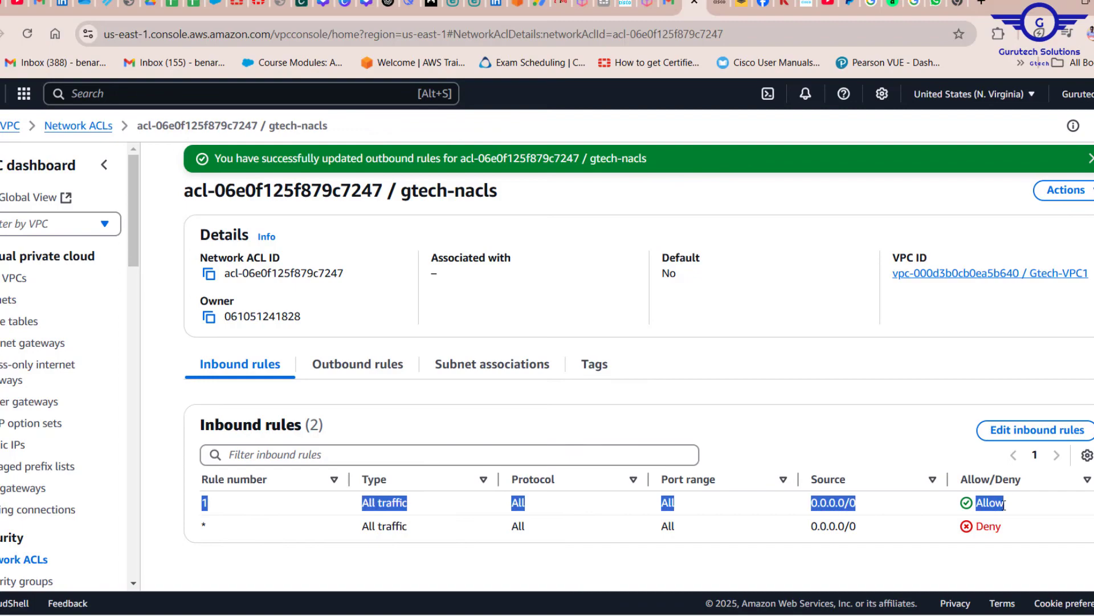
pyautogui.click(1004, 504)
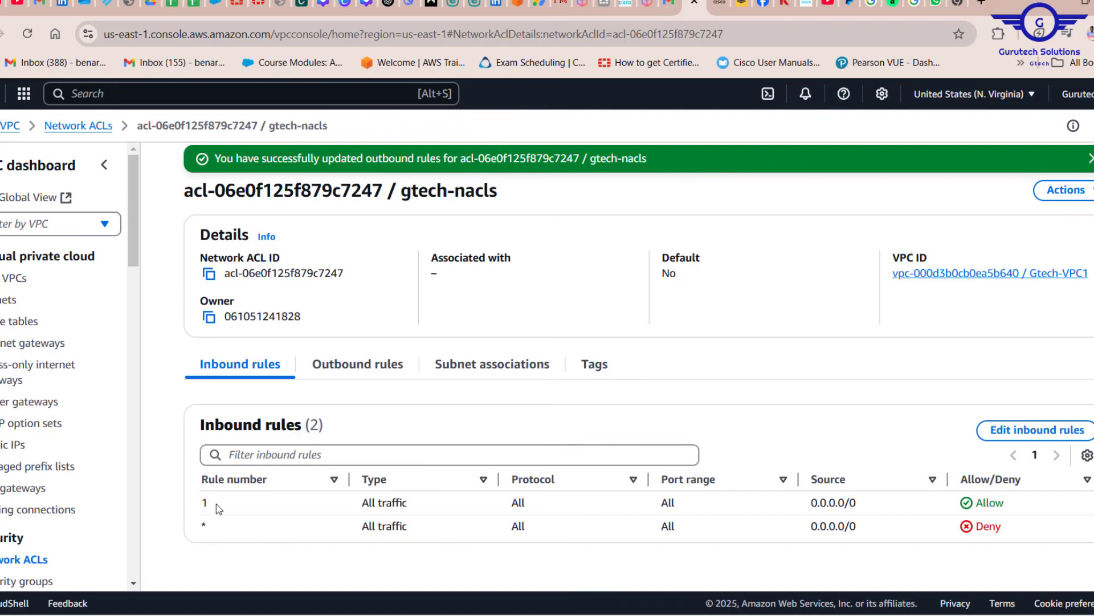
pyautogui.click(1024, 432)
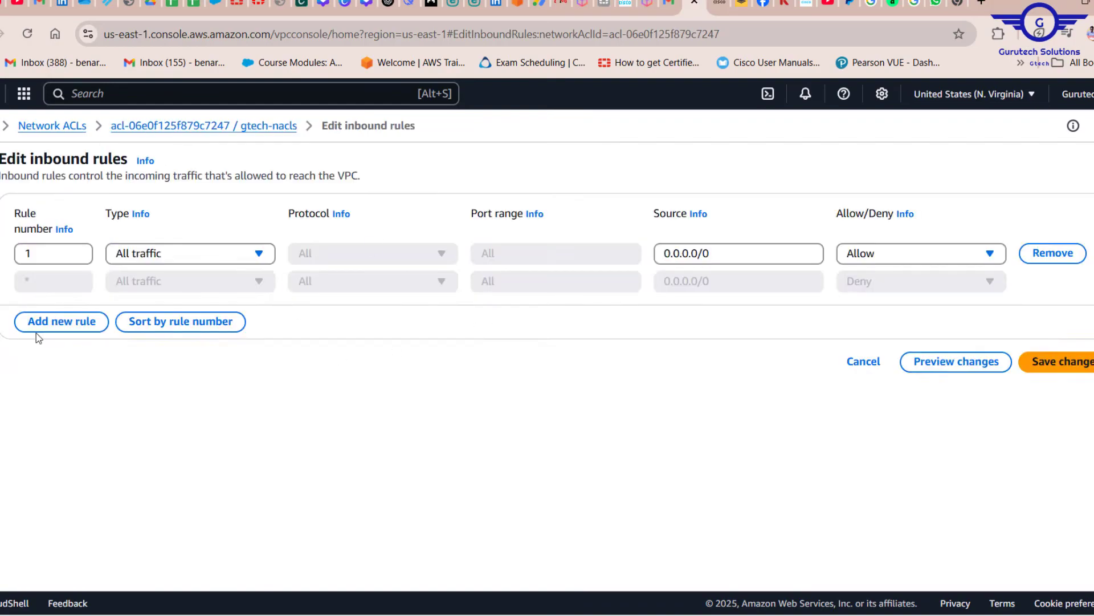
pyautogui.click(74, 322)
pyautogui.click(56, 284)
pyautogui.write('2')
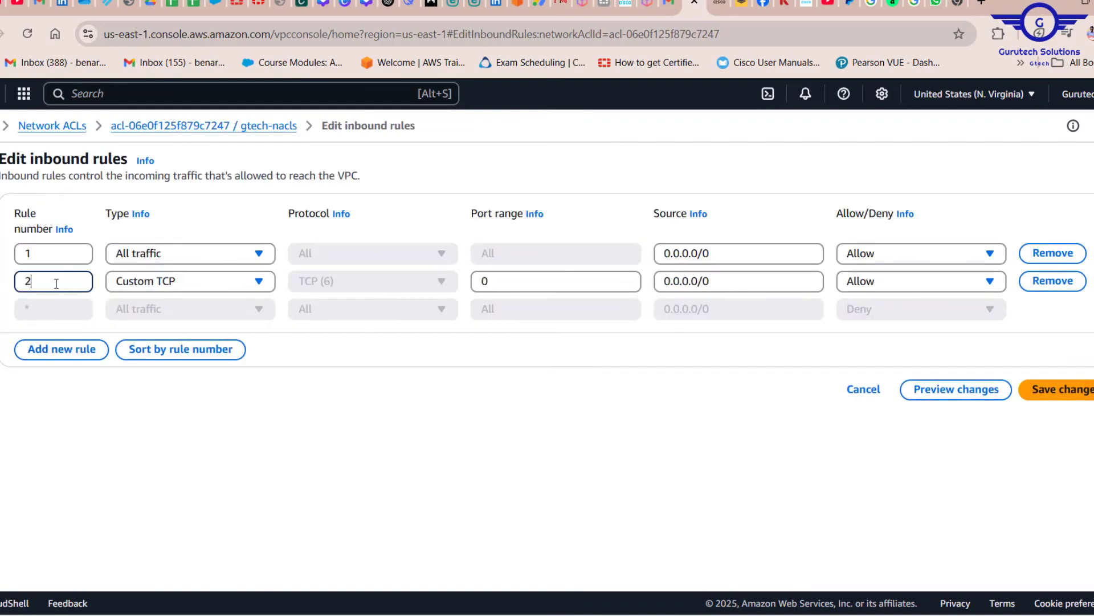
pyautogui.click(232, 282)
pyautogui.scroll(-1, 163, 516)
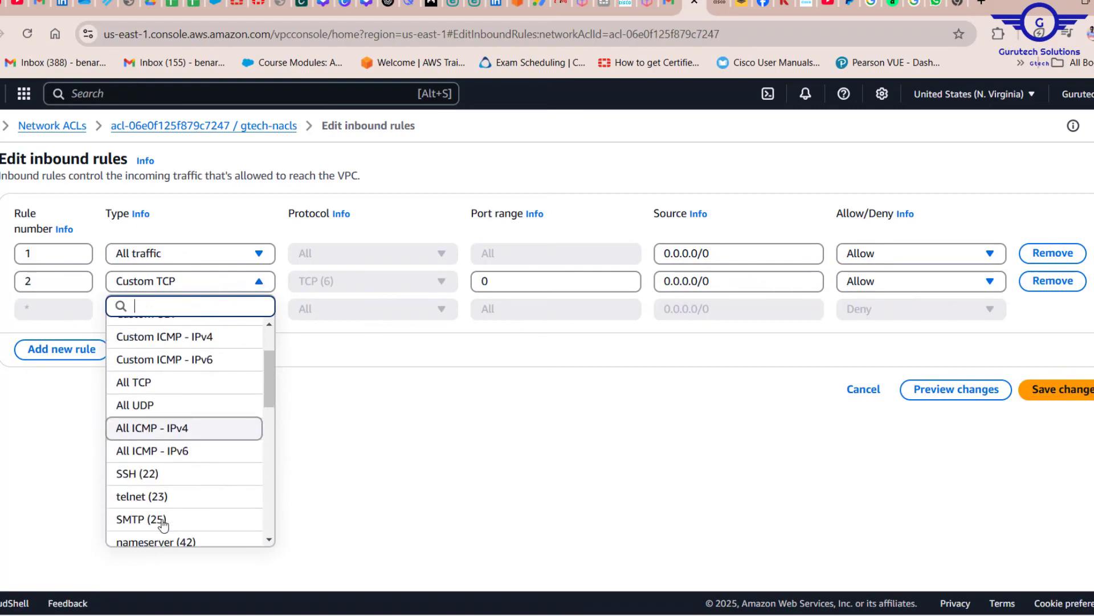
pyautogui.click(158, 474)
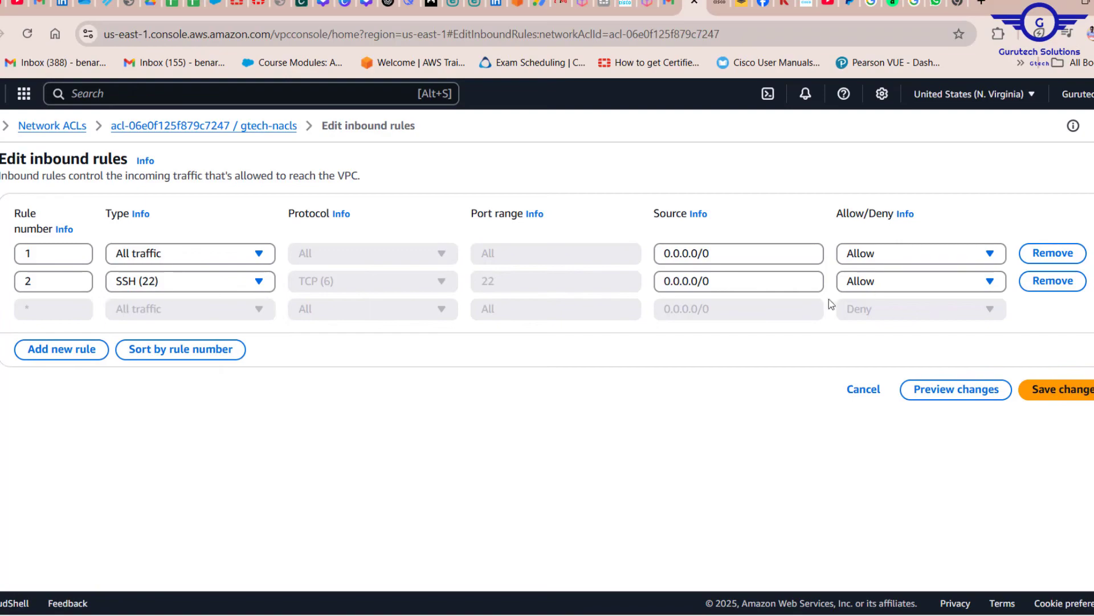
pyautogui.click(1075, 392)
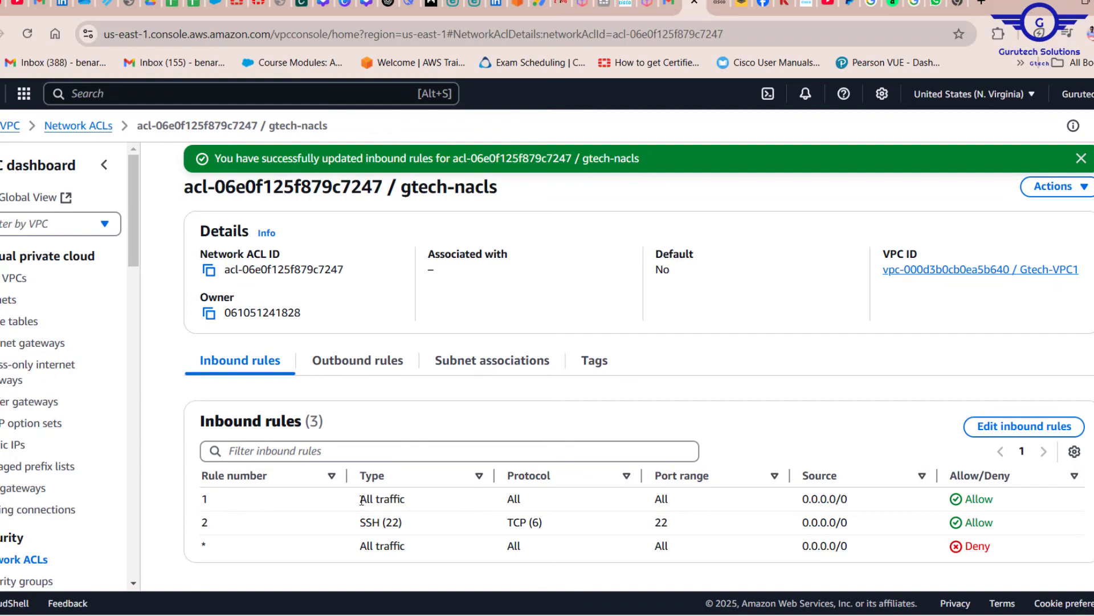
# Change inbound rule 2 for SSH (22) to Deny and save the changes
pyautogui.moveTo(867, 501); pyautogui.dragTo(363, 501)
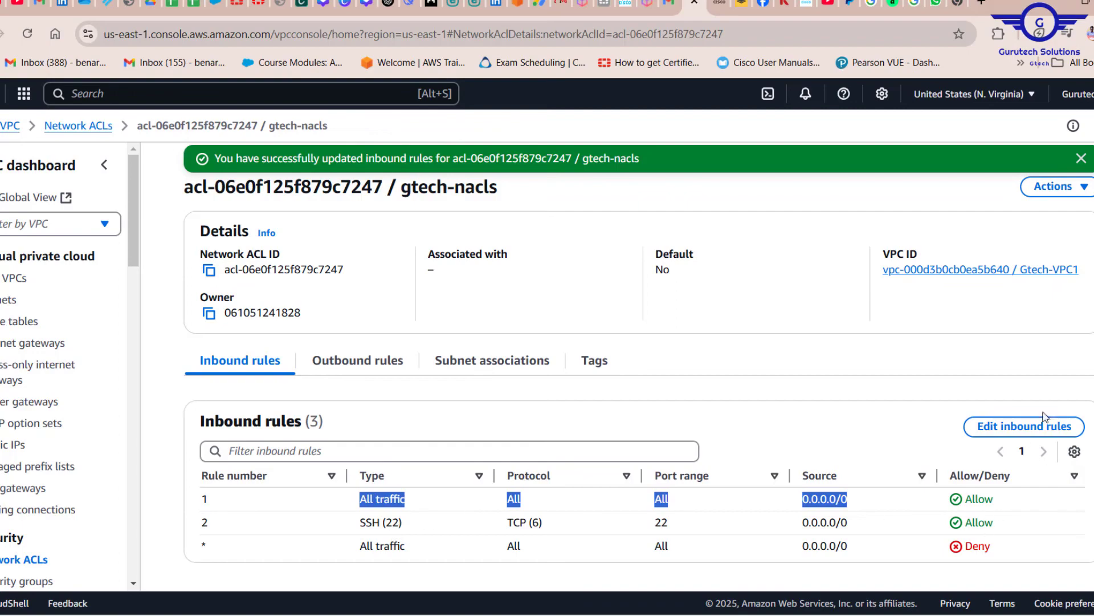
pyautogui.click(1020, 432)
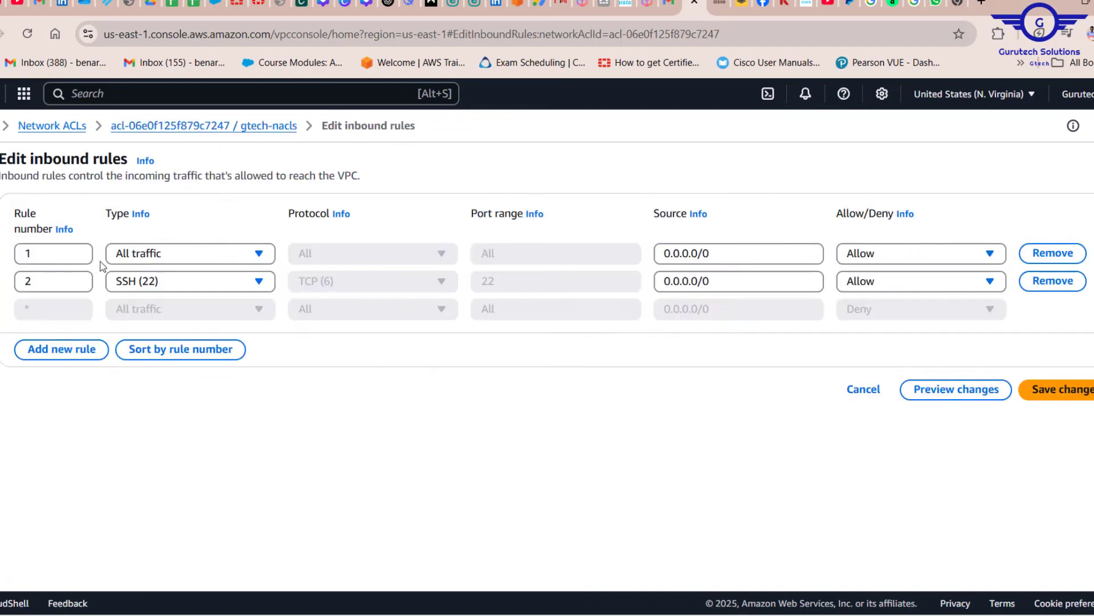
pyautogui.click(864, 286)
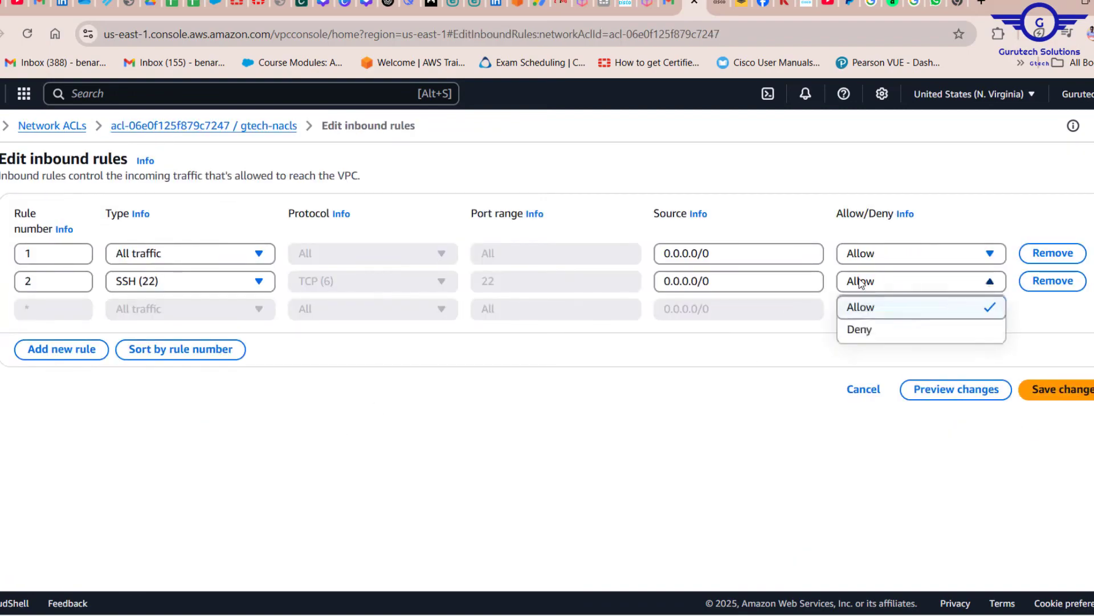
pyautogui.click(865, 327)
pyautogui.click(1064, 389)
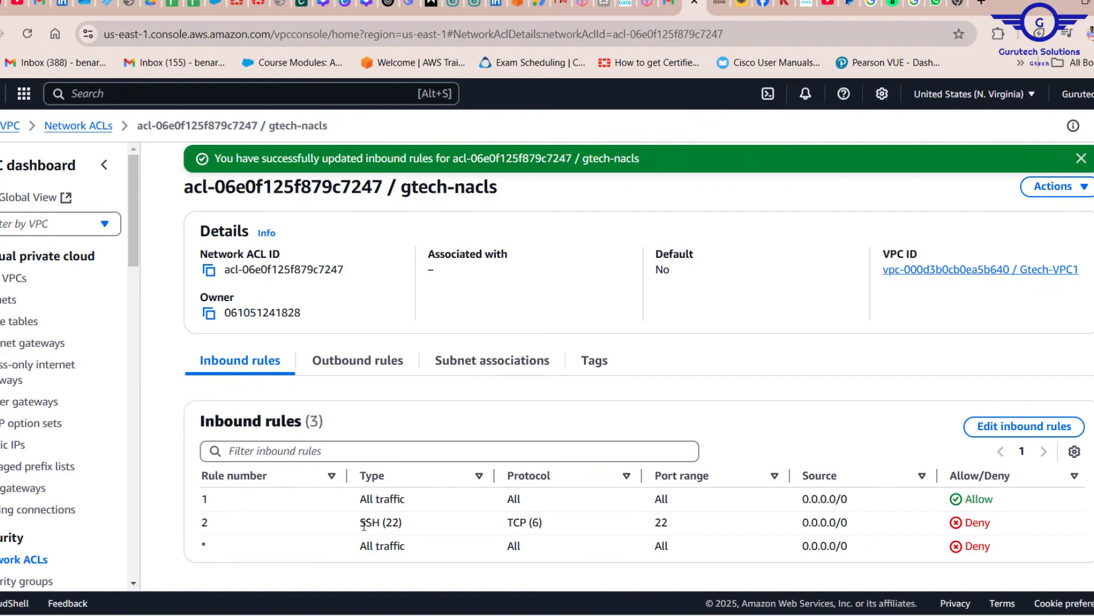
# Compare the rule order of the all-traffic allow rule and the SSH deny rule in the inbound rules
pyautogui.moveTo(361, 522); pyautogui.dragTo(823, 522)
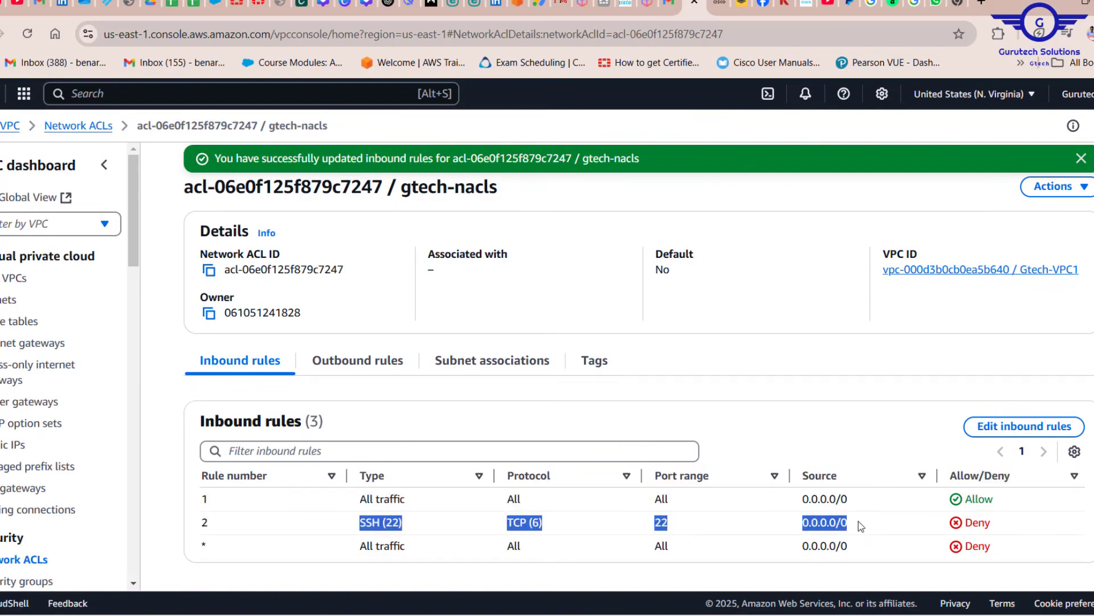
pyautogui.moveTo(233, 504); pyautogui.dragTo(203, 506)
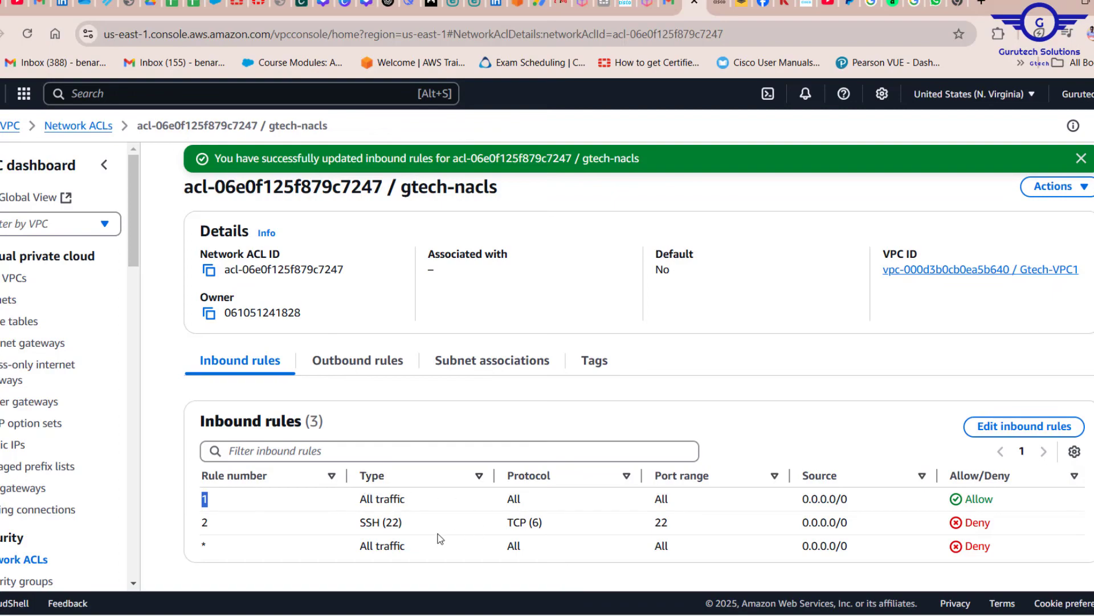
pyautogui.moveTo(342, 533); pyautogui.dragTo(969, 523)
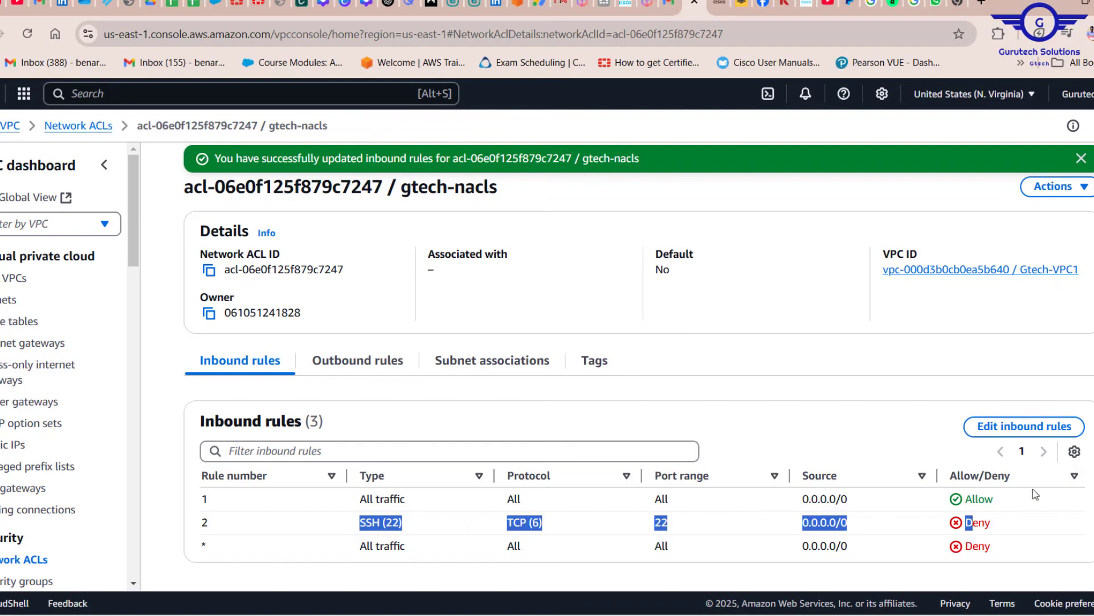
pyautogui.moveTo(1026, 499); pyautogui.dragTo(335, 506)
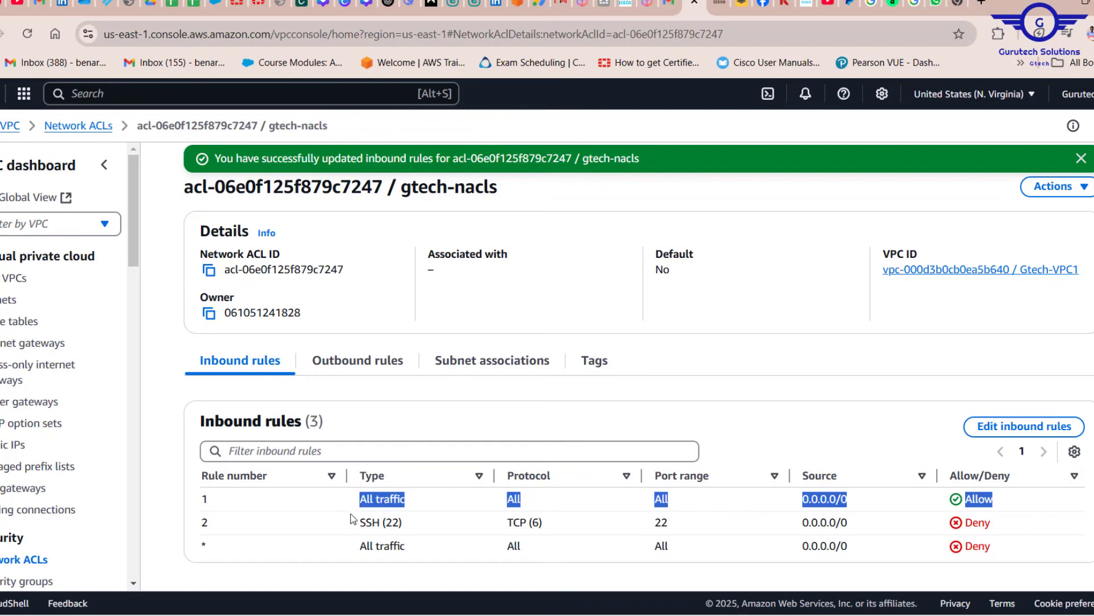
pyautogui.moveTo(361, 529); pyautogui.dragTo(992, 522)
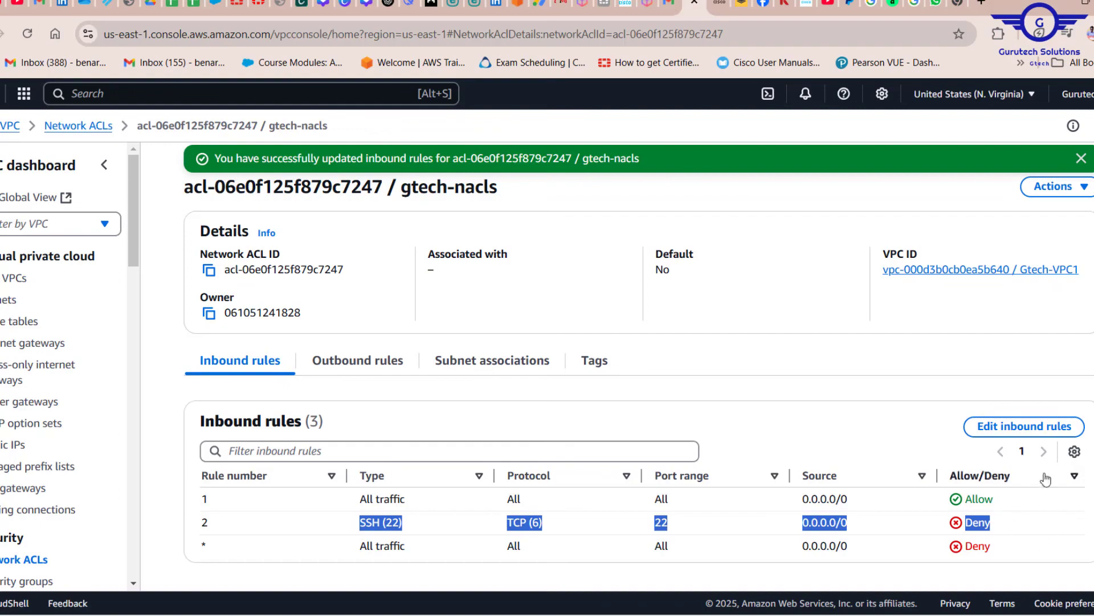
# Try to swap the inbound rule numbers, giving the all-traffic rule number 2 and the SSH rule number 1
pyautogui.click(1025, 426)
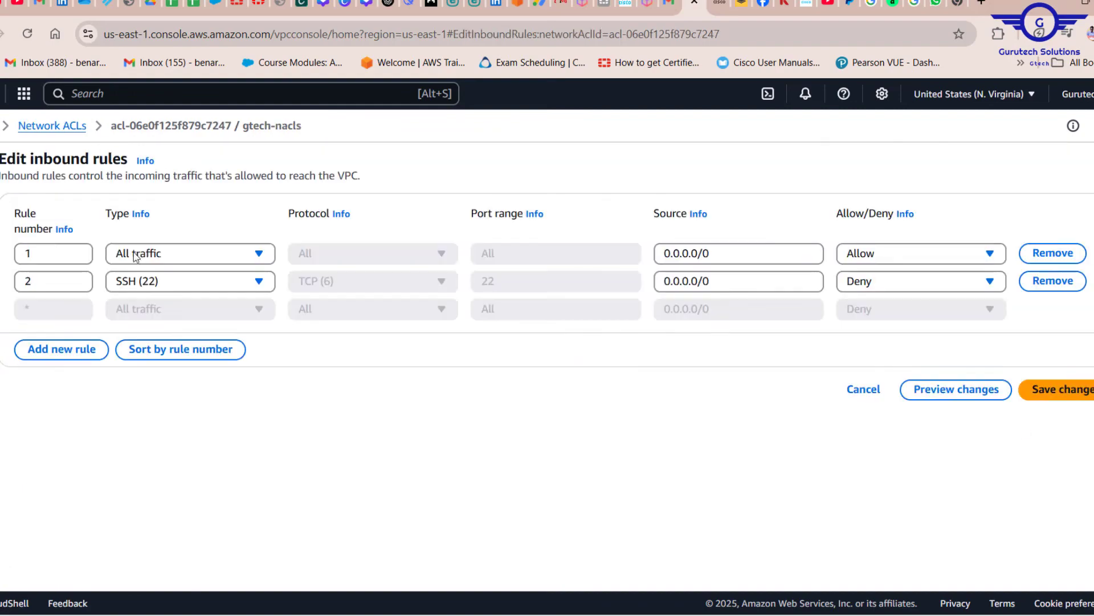
pyautogui.doubleClick(44, 260)
pyautogui.write('2')
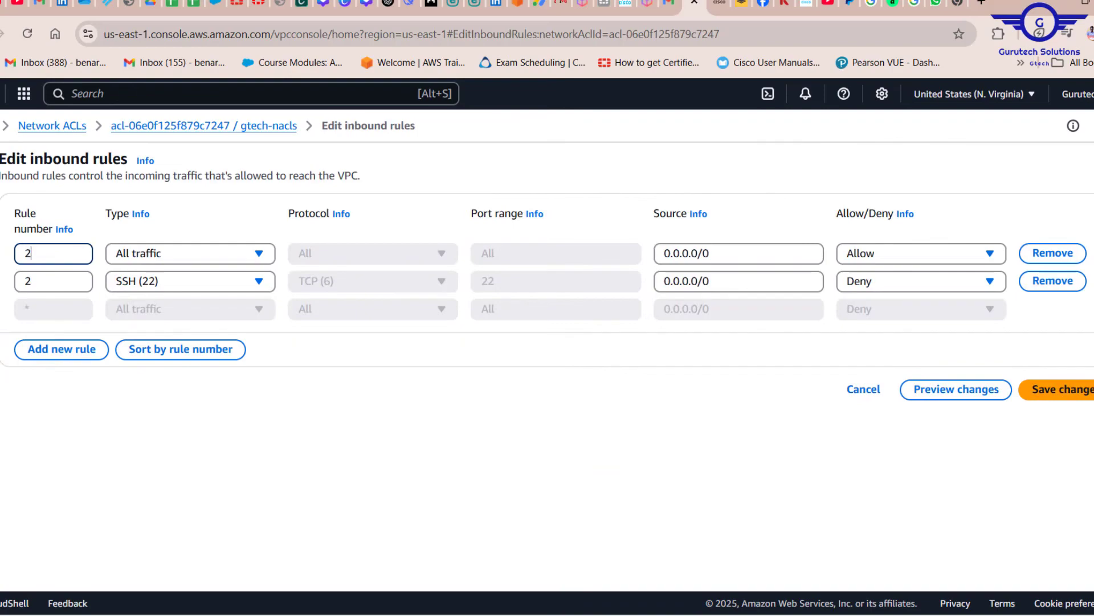
pyautogui.doubleClick(40, 281)
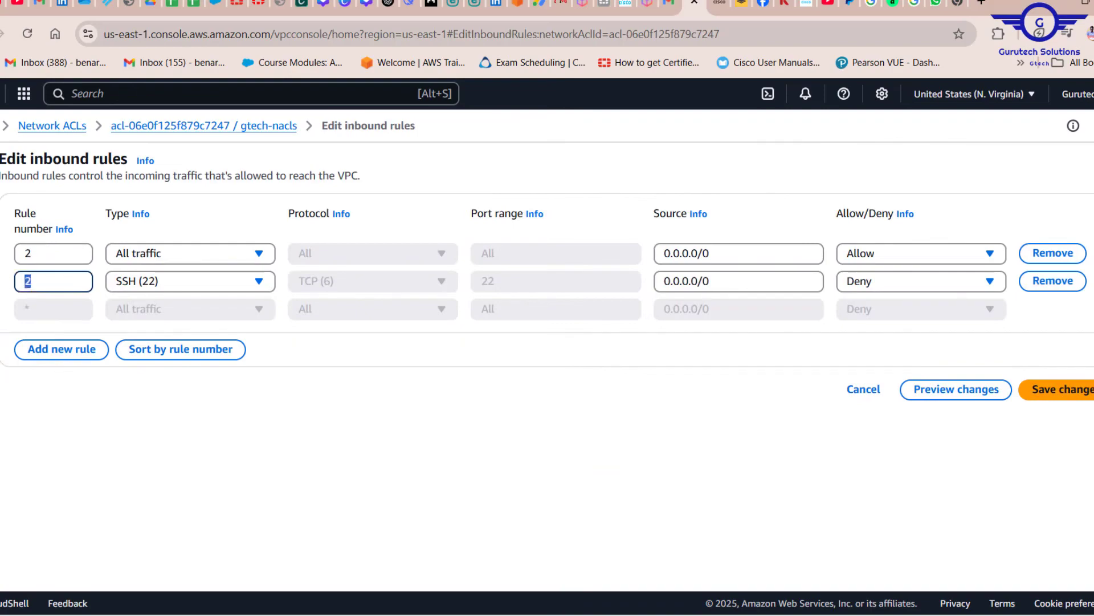
pyautogui.write('1')
pyautogui.click(1081, 398)
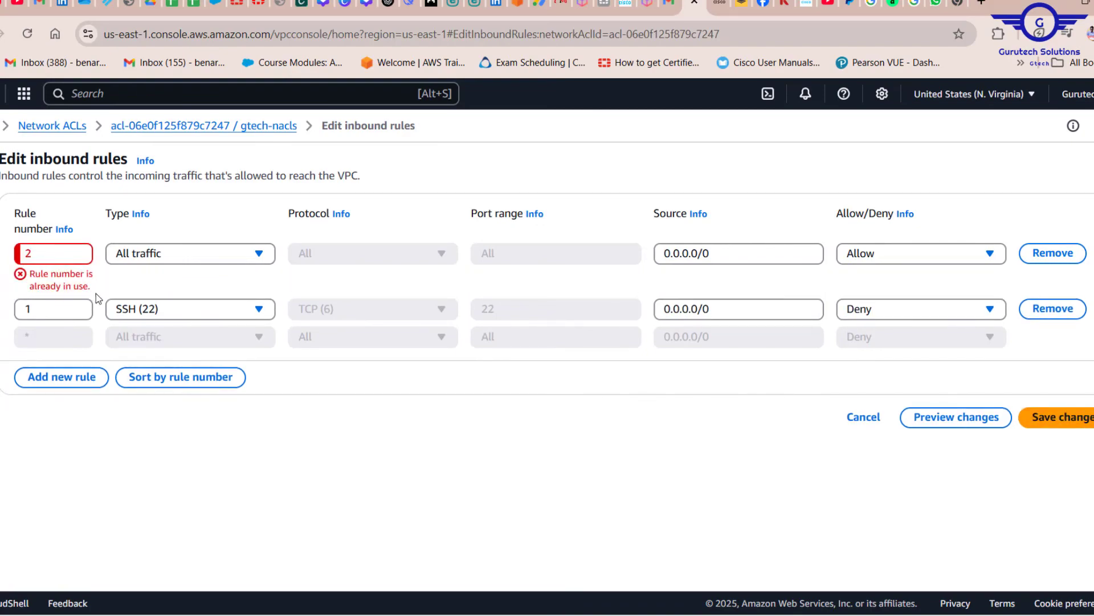
# Set the inbound all-traffic rule's number to 3 and save the changes
pyautogui.doubleClick(57, 252)
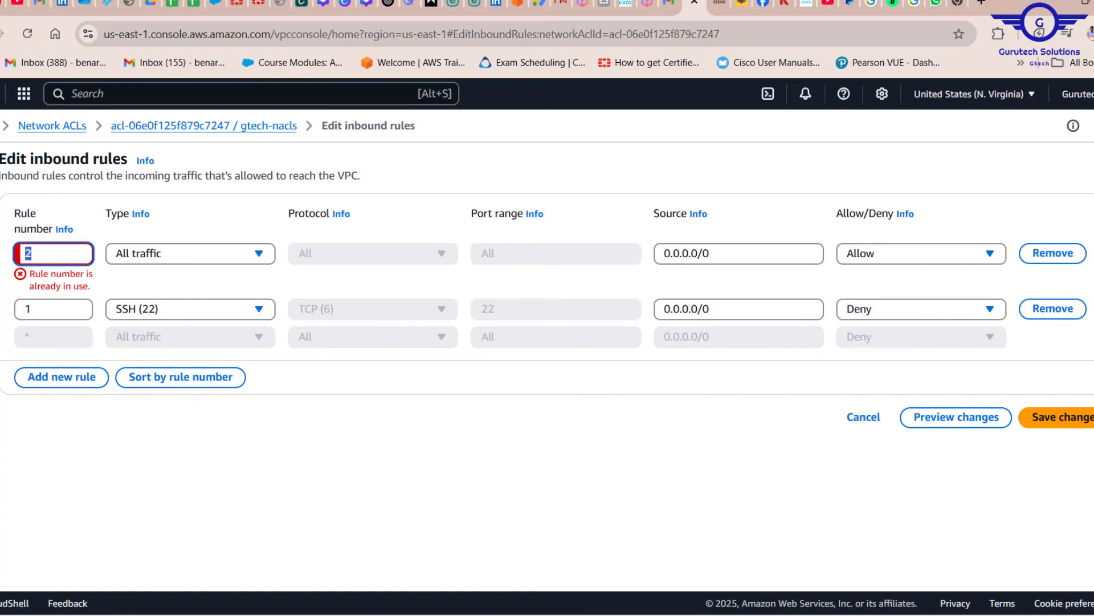
pyautogui.write('3')
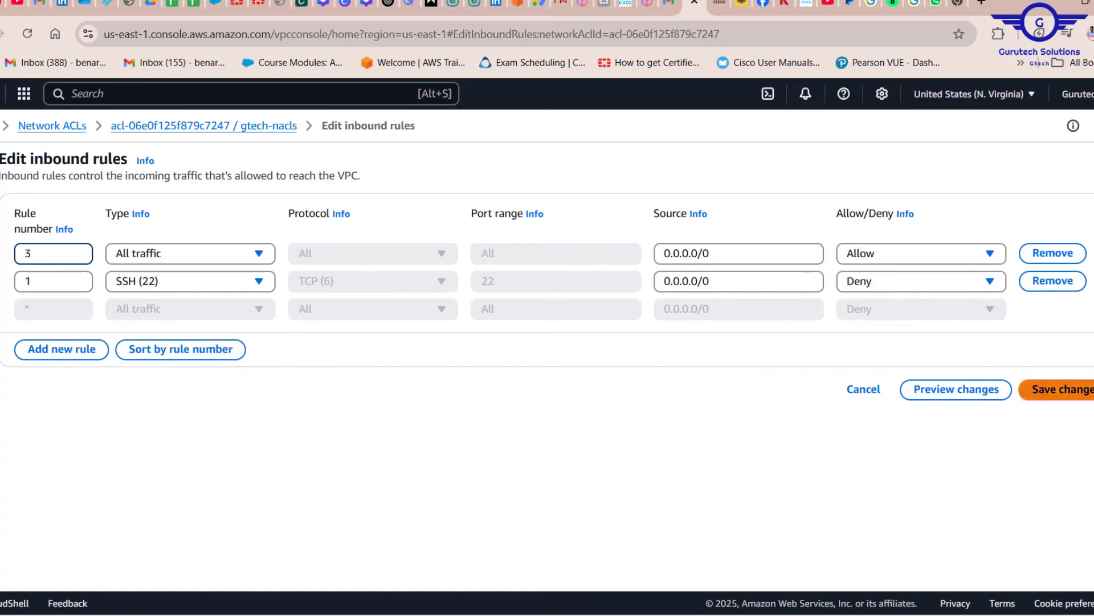
pyautogui.click(1074, 393)
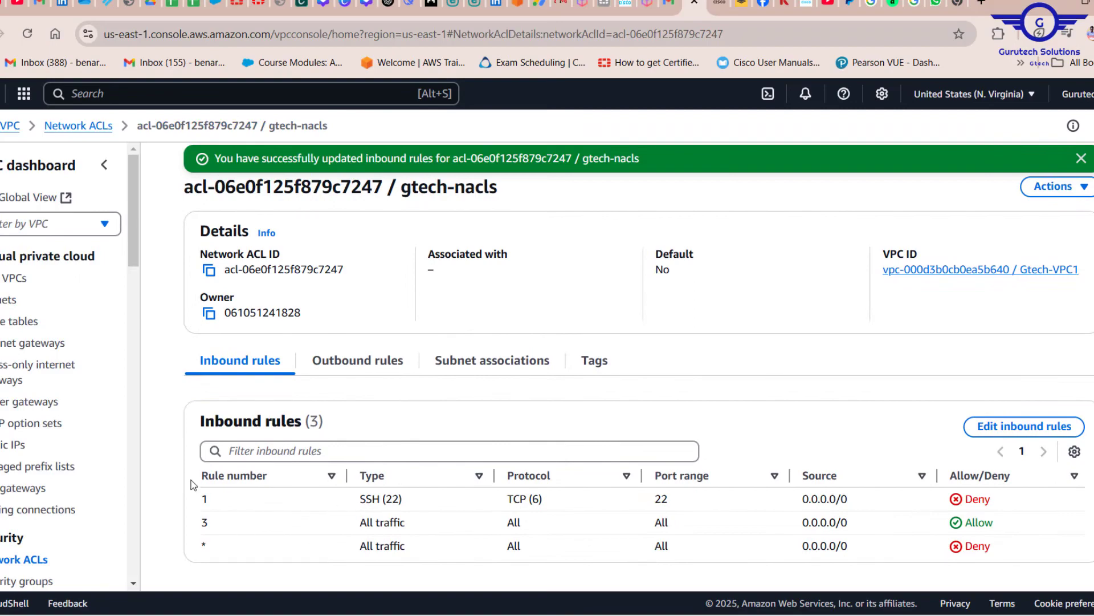
# Review the order of the inbound SSH deny and all-traffic allow rules, and view the outbound rules
pyautogui.doubleClick(205, 499)
pyautogui.doubleClick(203, 522)
pyautogui.moveTo(358, 502); pyautogui.dragTo(596, 504)
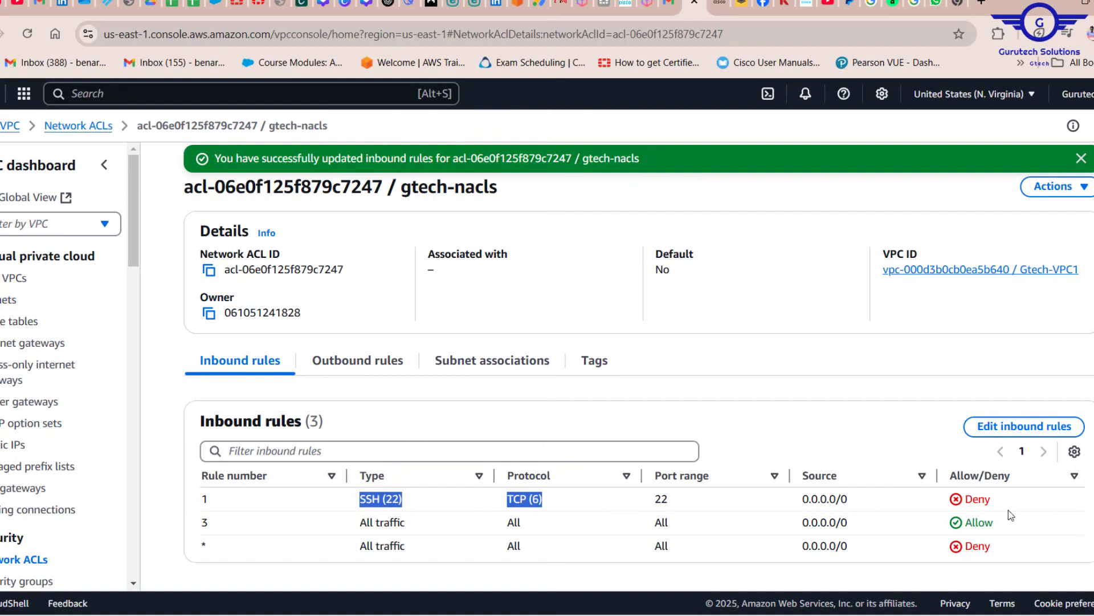
pyautogui.moveTo(357, 523); pyautogui.dragTo(860, 534)
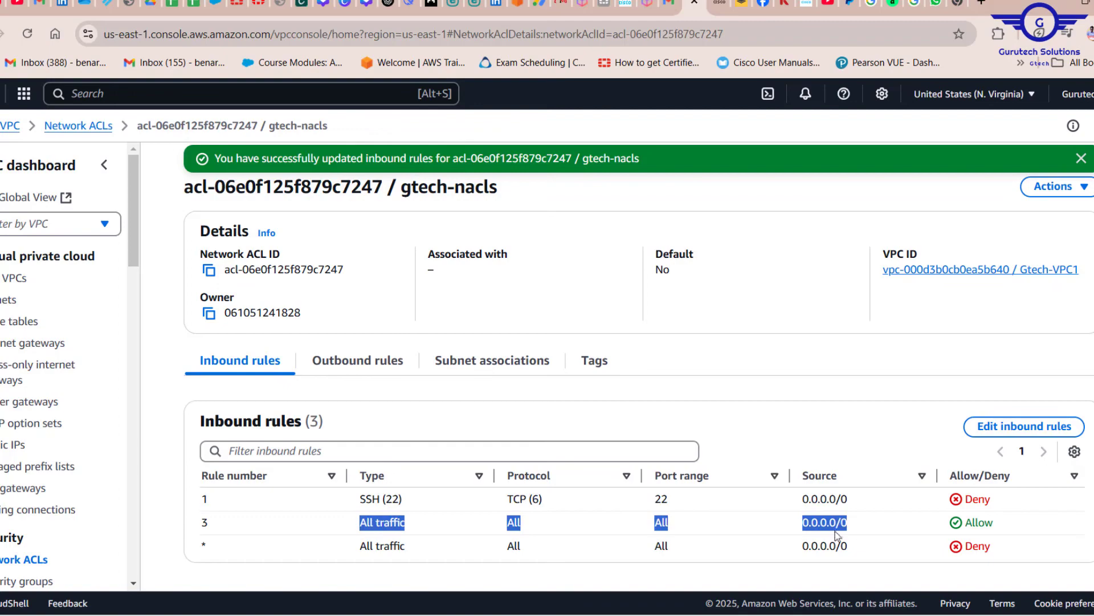
pyautogui.moveTo(360, 500); pyautogui.dragTo(547, 499)
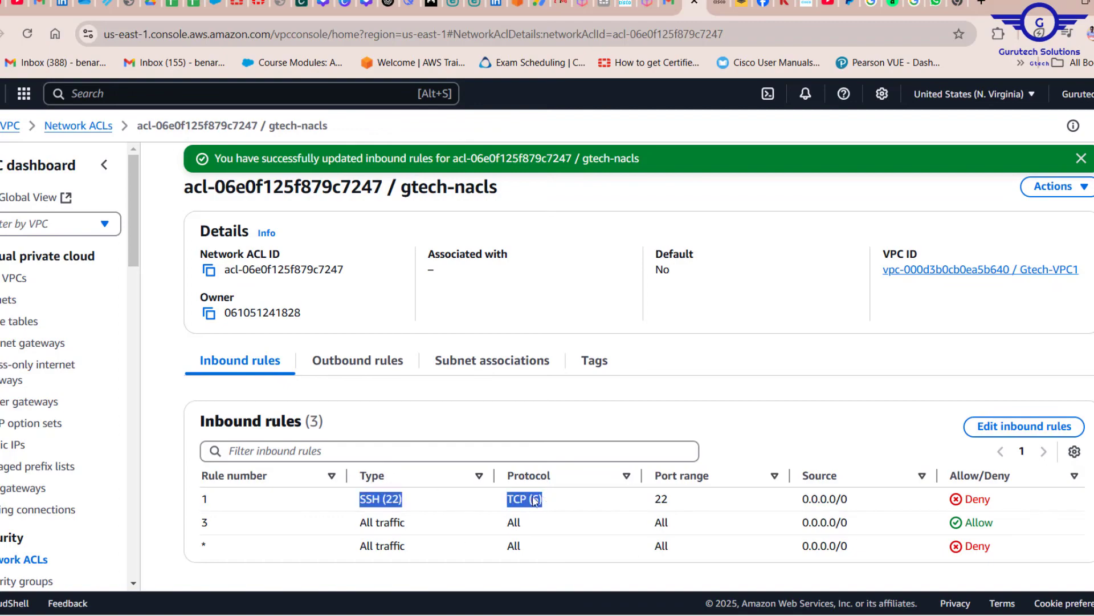
pyautogui.moveTo(354, 520); pyautogui.dragTo(895, 523)
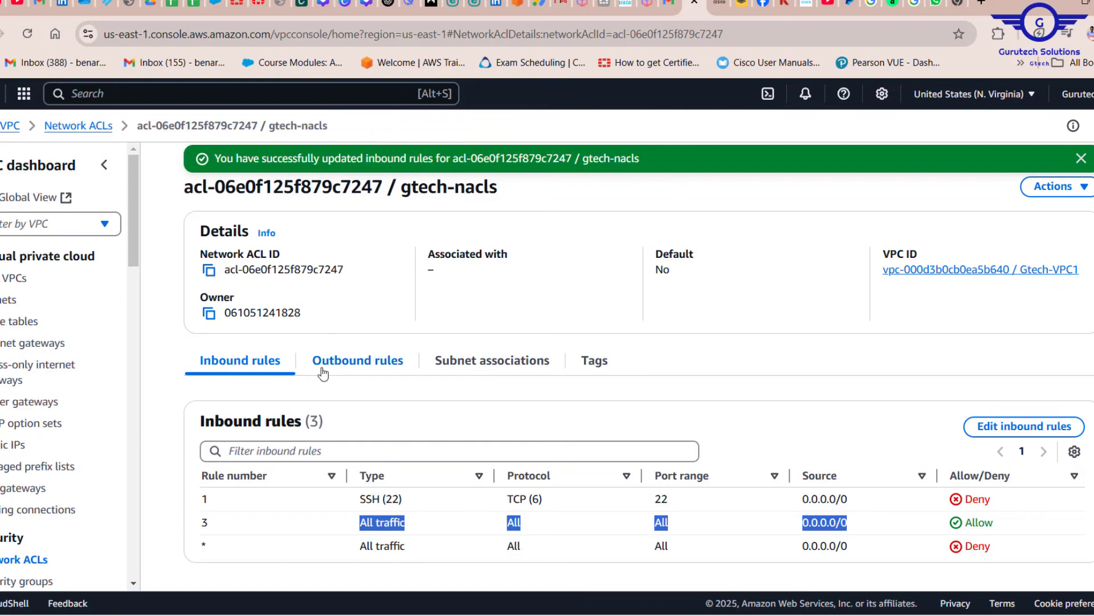
pyautogui.click(355, 369)
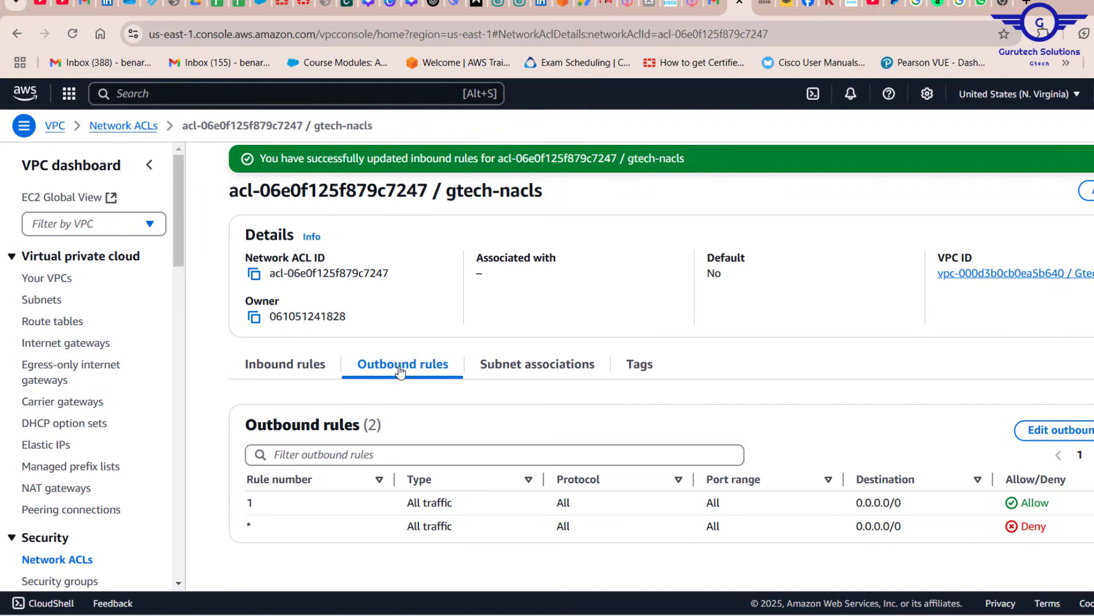
# Go to the VPC security groups and start creating a new security group
pyautogui.scroll(-4, 29, 425)
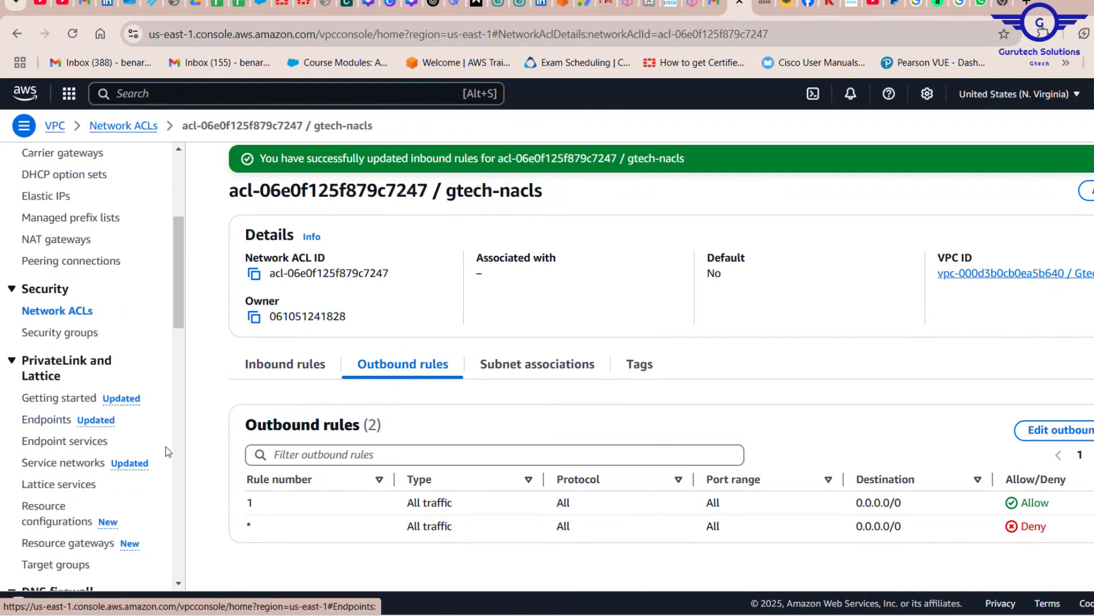
pyautogui.click(59, 332)
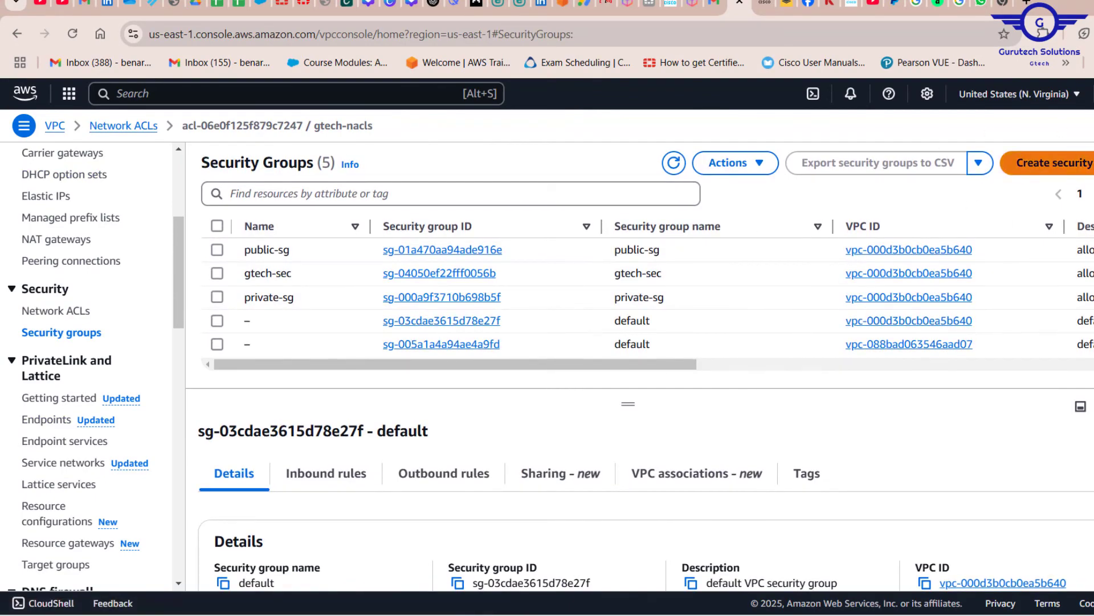
pyautogui.click(1077, 166)
pyautogui.scroll(-5, 1077, 166)
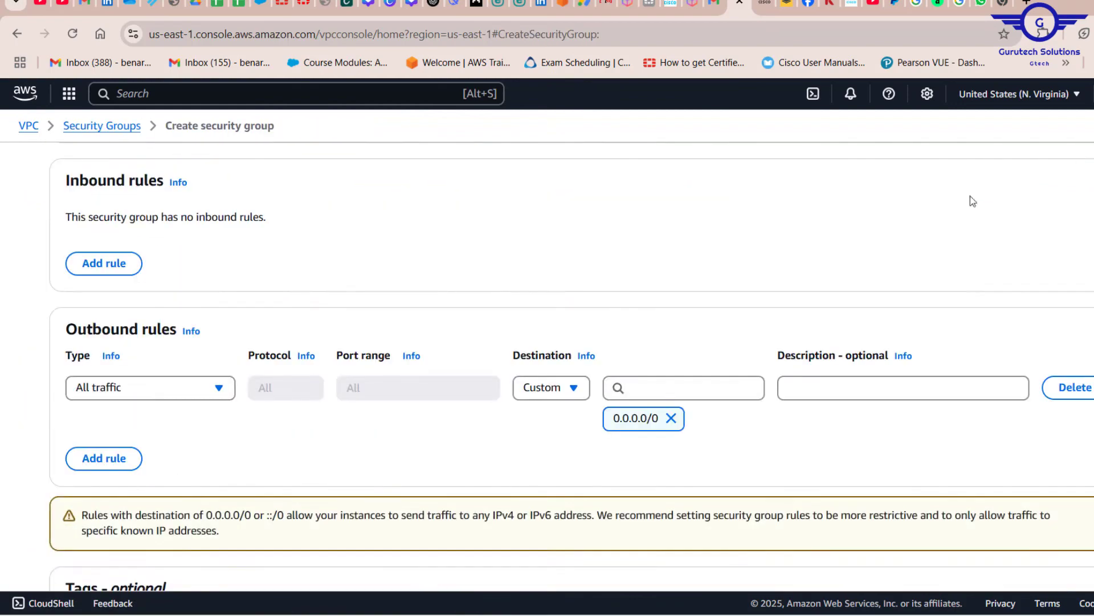
pyautogui.scroll(4, 473, 288)
pyautogui.scroll(1, 474, 287)
# Name the security group gtech-test and enter the description "allow limited access"
pyautogui.click(118, 279)
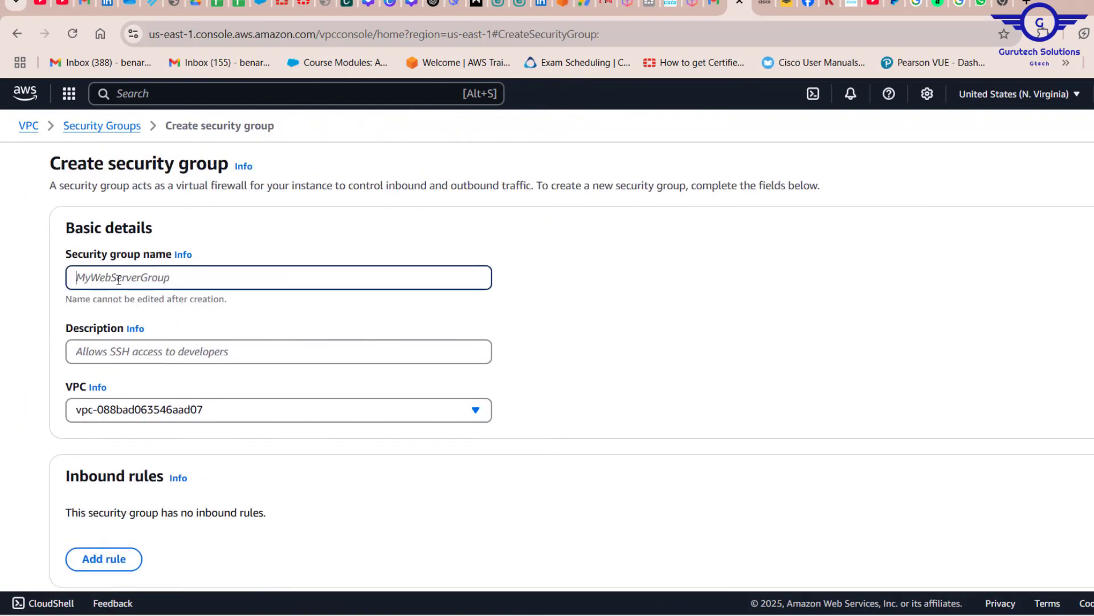
pyautogui.write('gtech')
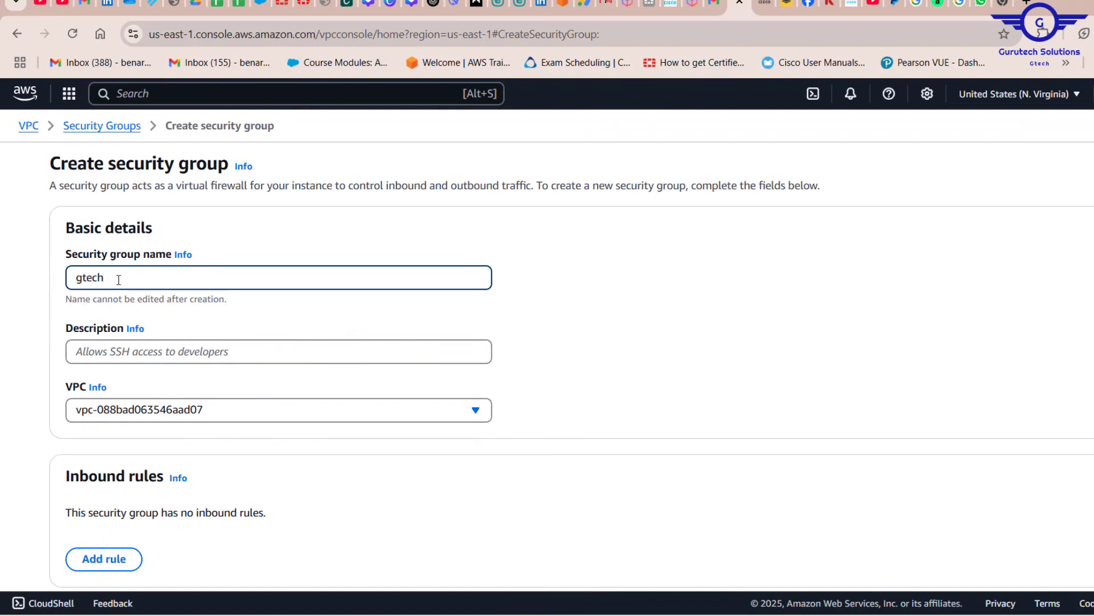
pyautogui.write('-te')
pyautogui.press('BackSpace')
pyautogui.press('BackSpace')
pyautogui.click(153, 351)
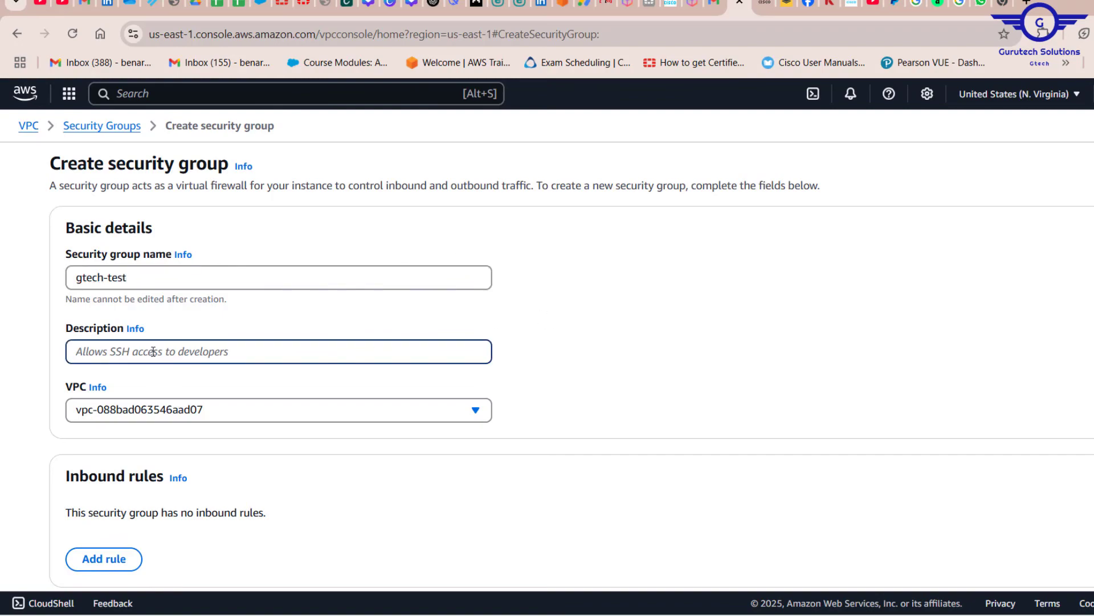
pyautogui.write('allow limited access')
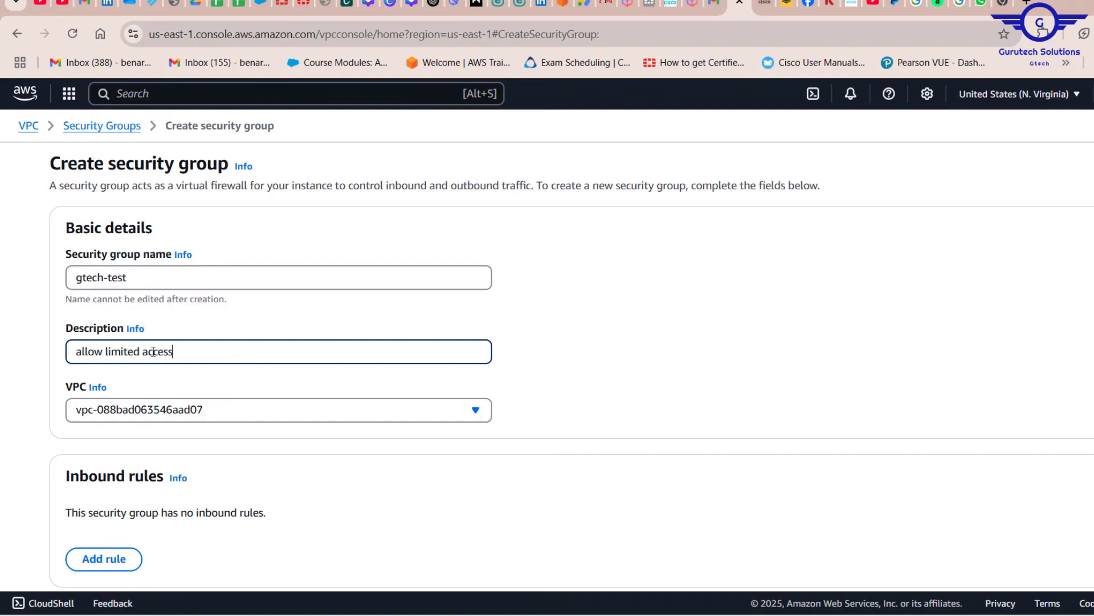
# Assign the new security group to the VPC Gtech-VPC1
pyautogui.scroll(-3, 236, 385)
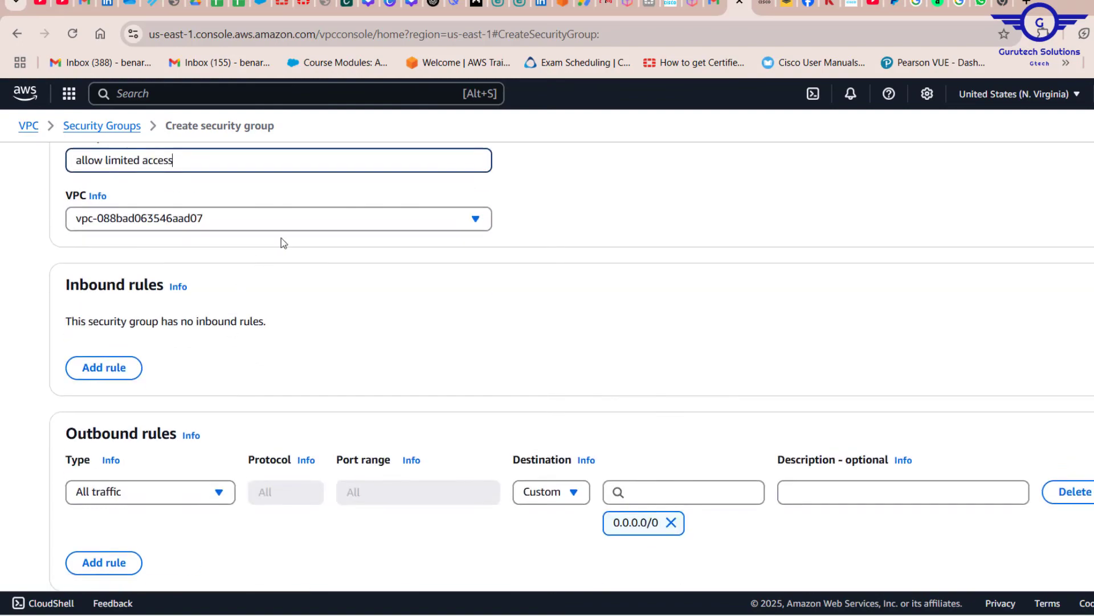
pyautogui.click(207, 218)
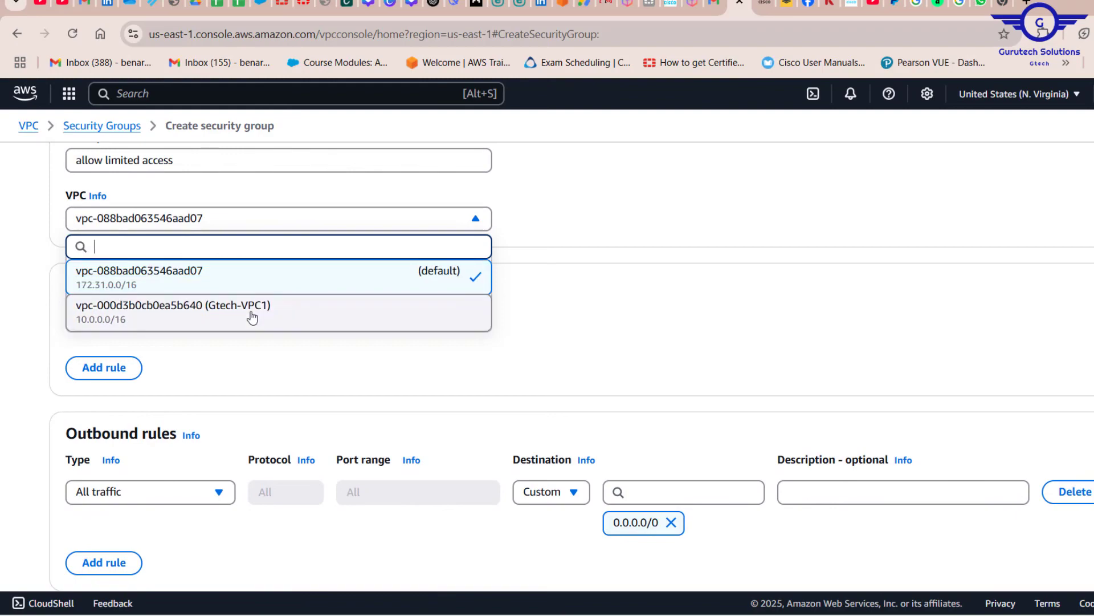
pyautogui.click(232, 315)
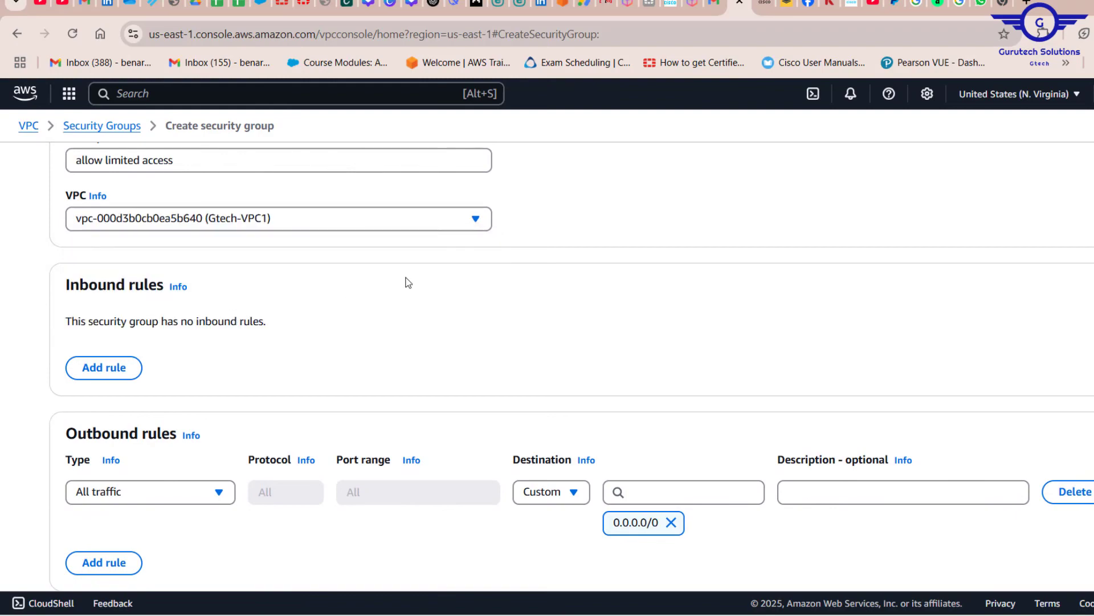
pyautogui.scroll(2, 408, 282)
pyautogui.scroll(-2, 408, 282)
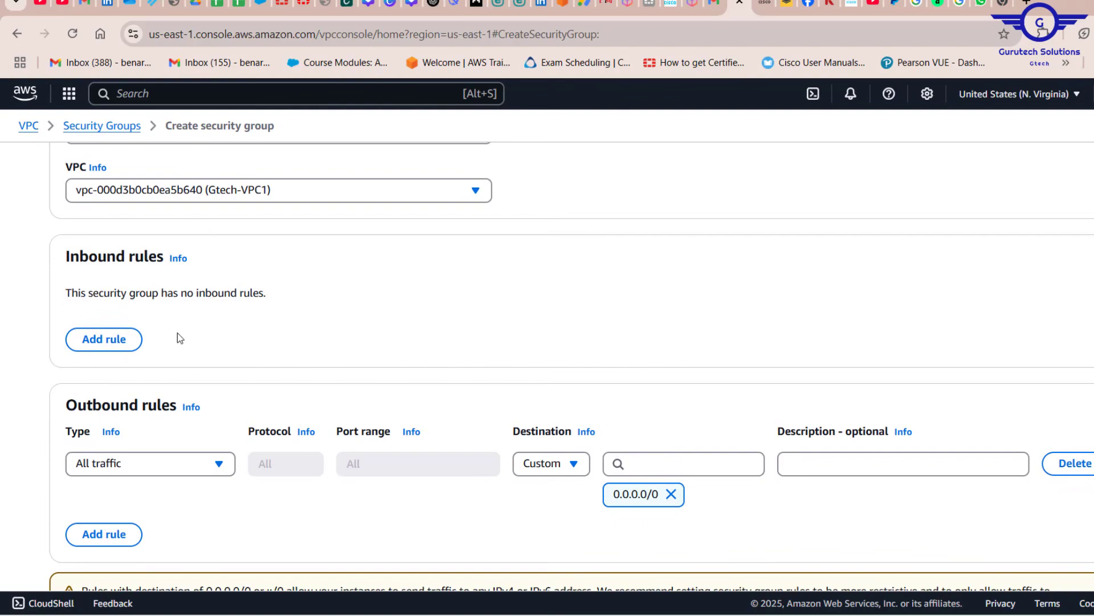
# Add an inbound rule allowing all traffic from the source Anywhere-IPv4
pyautogui.click(103, 342)
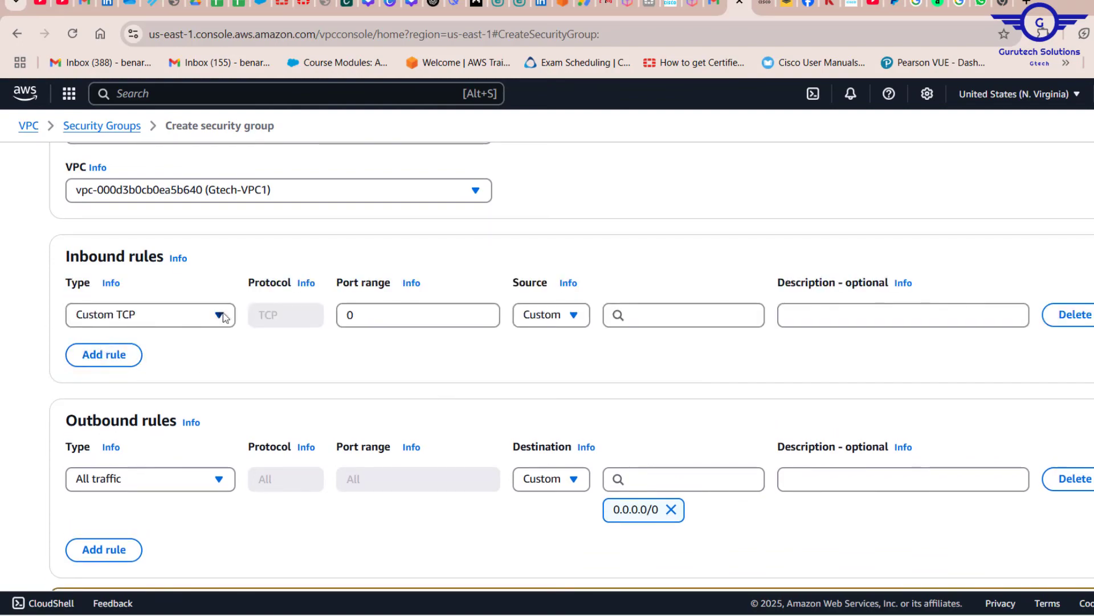
pyautogui.click(194, 319)
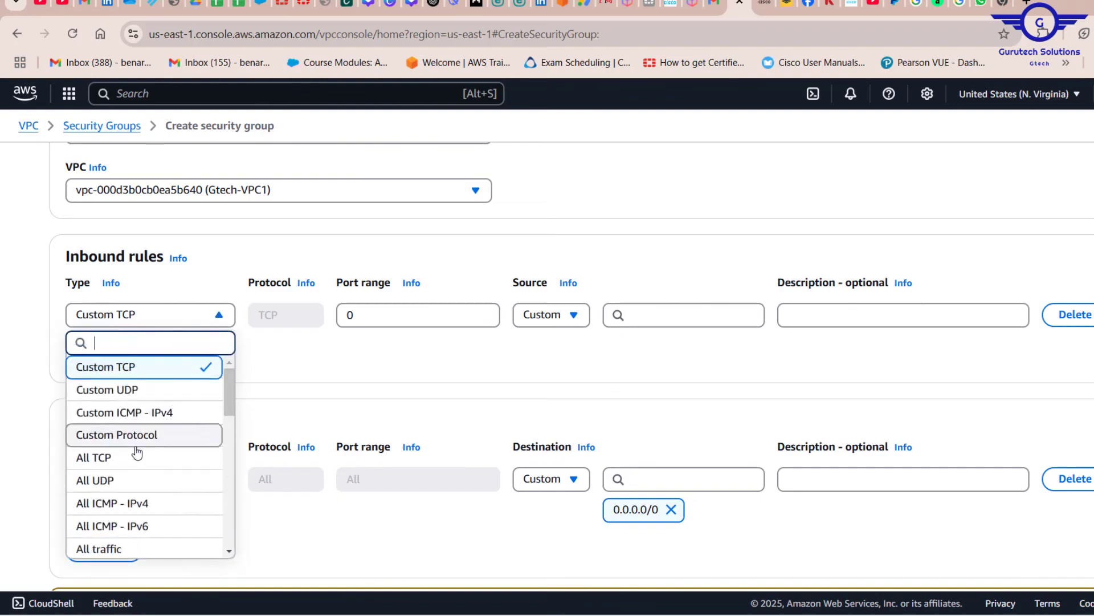
pyautogui.scroll(-1, 127, 484)
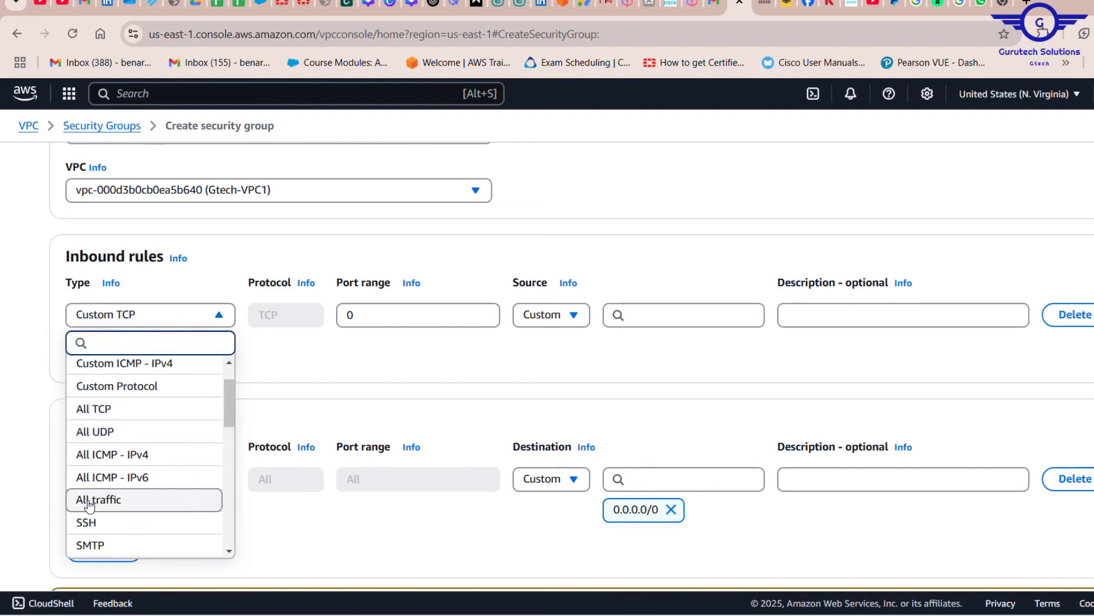
pyautogui.click(88, 505)
pyautogui.click(561, 315)
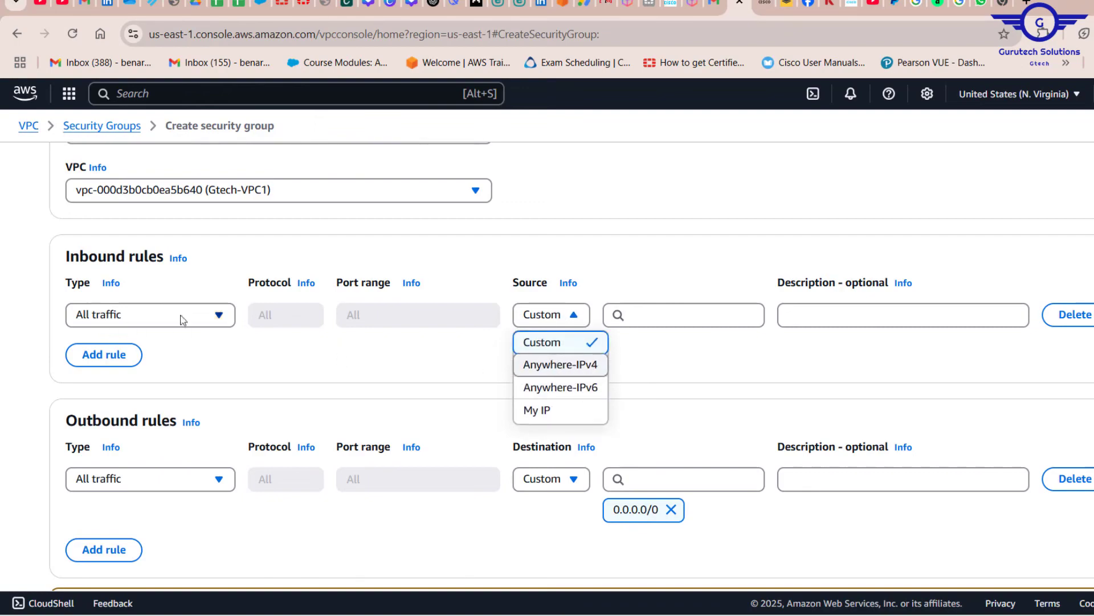
pyautogui.click(544, 369)
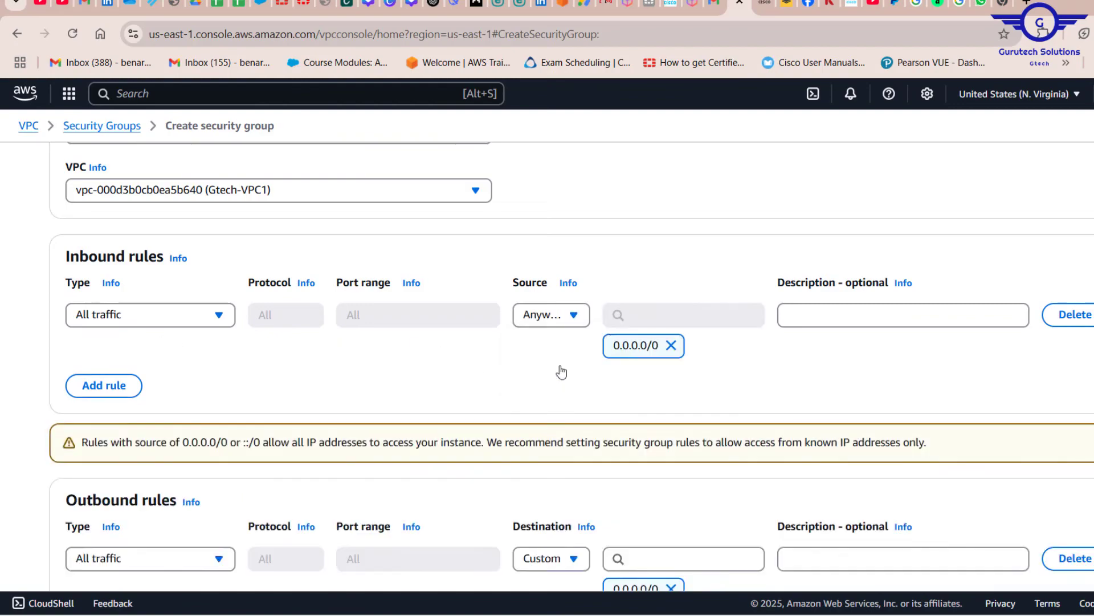
# Add a second inbound rule of type SSH with My IP as its source
pyautogui.click(106, 385)
pyautogui.click(130, 377)
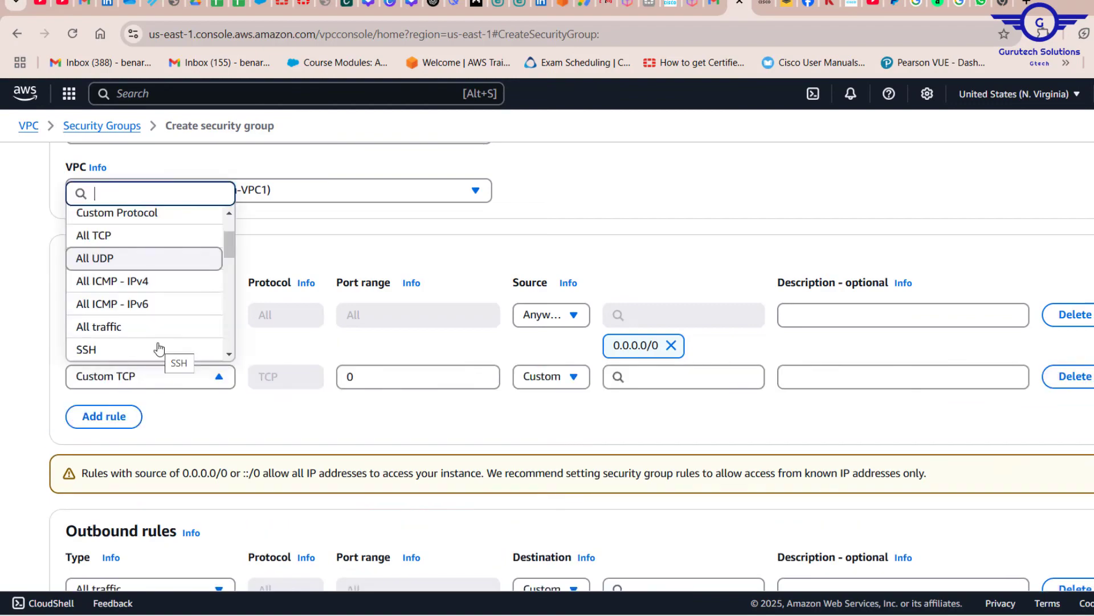
pyautogui.click(144, 351)
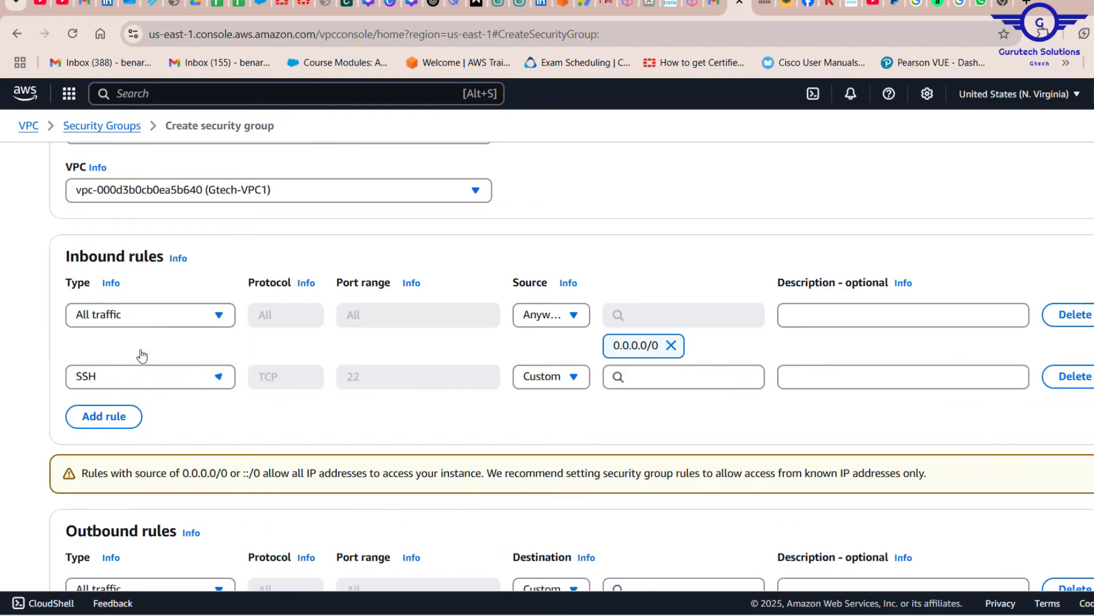
pyautogui.click(565, 384)
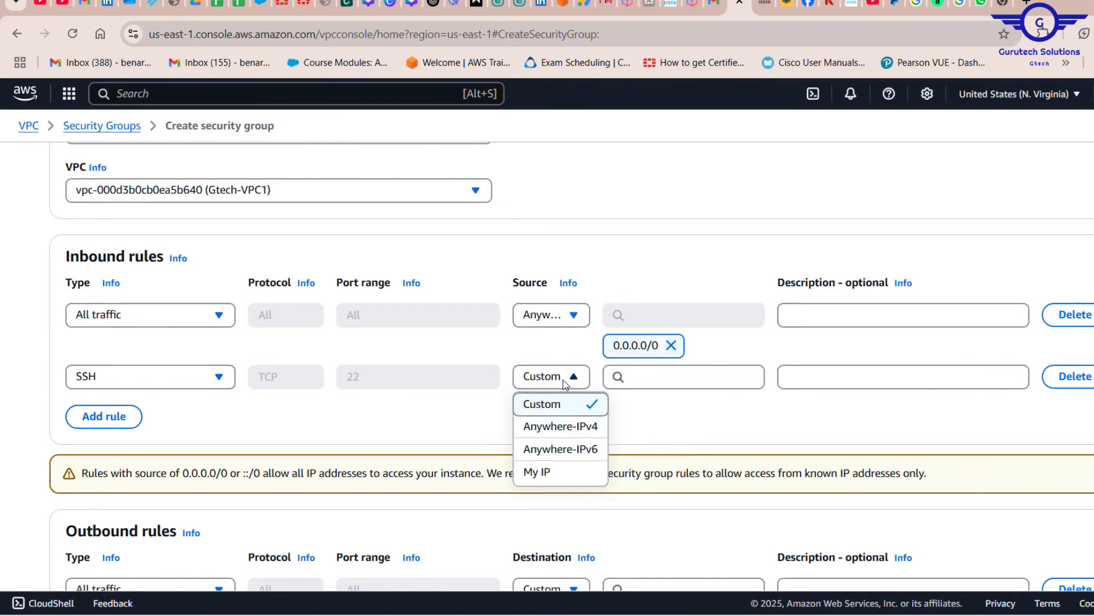
pyautogui.click(547, 473)
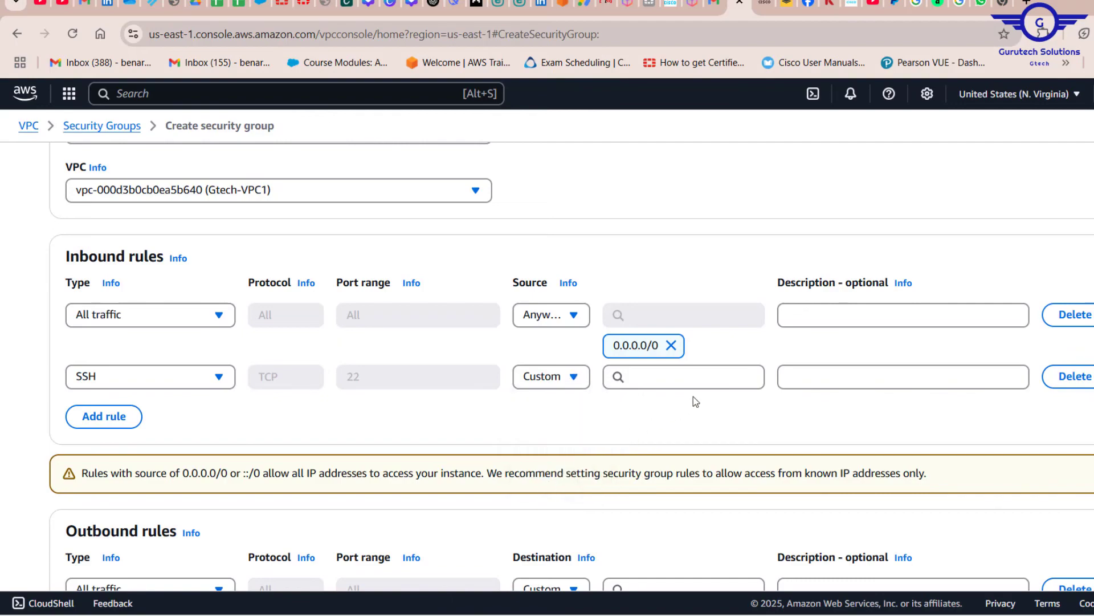
# Look up the computer's public IPv4 address on whatismyipaddress.com in a new browser tab and compare it with the SSH rule's source
pyautogui.click(1029, 4)
pyautogui.write('mi')
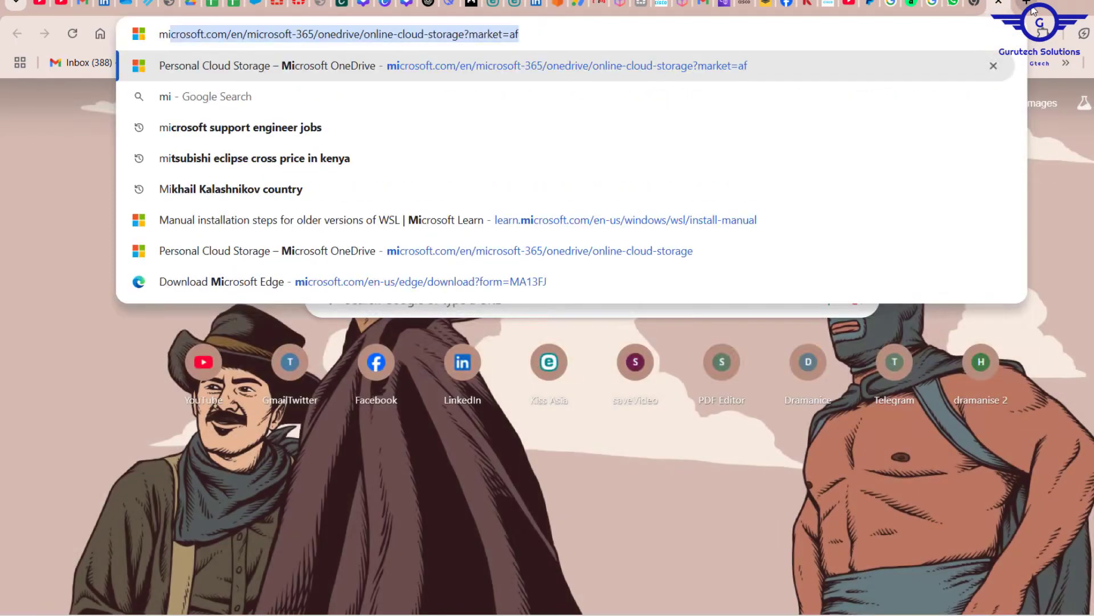
pyautogui.write('ip')
pyautogui.press('BackSpace')
pyautogui.press('BackSpace')
pyautogui.press('BackSpace')
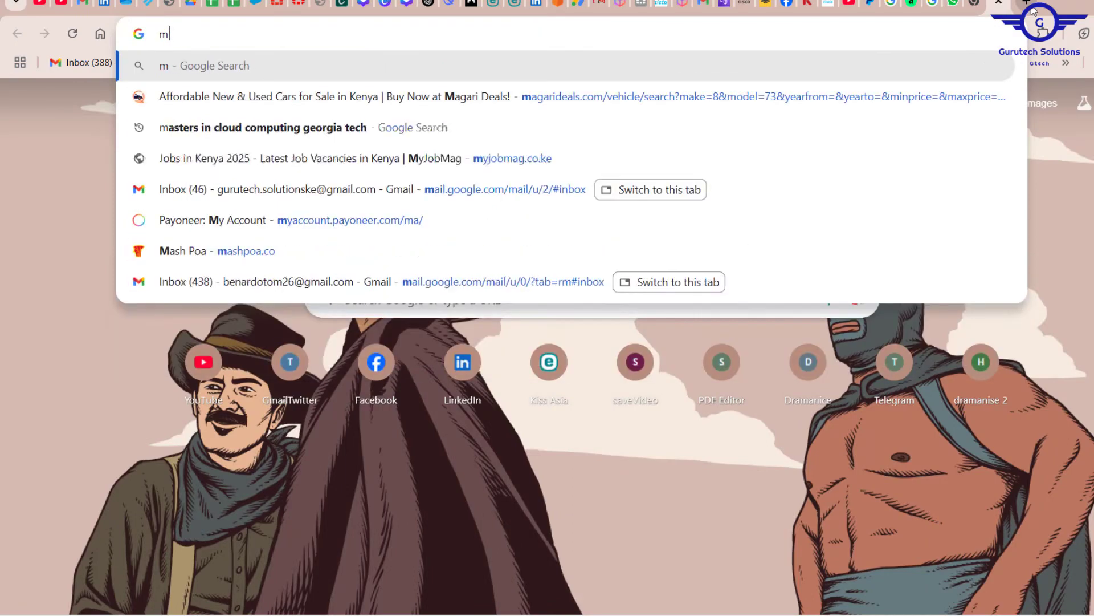
pyautogui.write('yip')
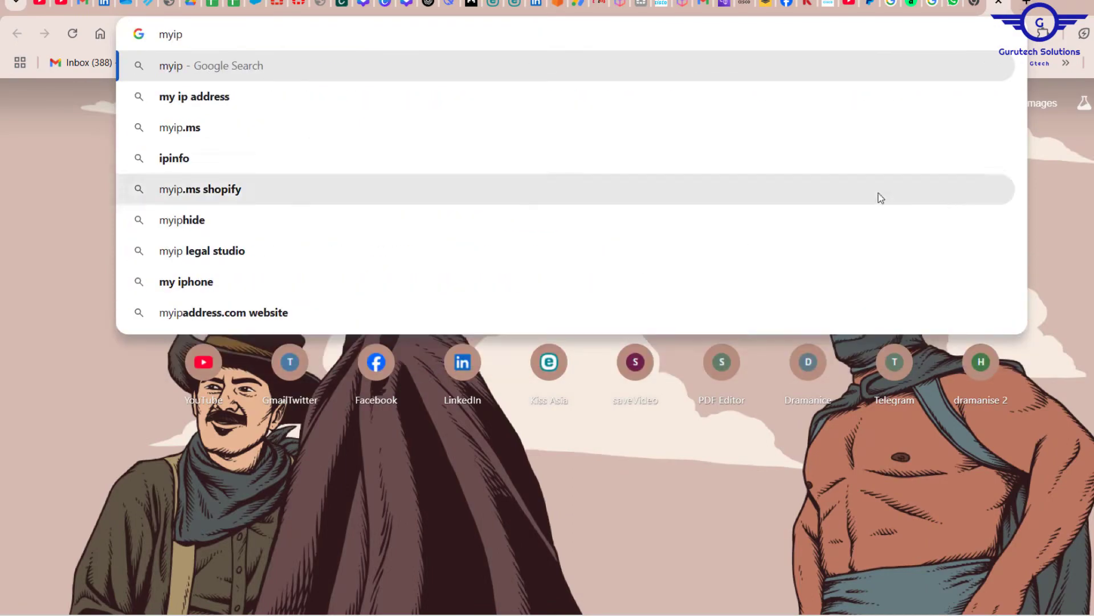
pyautogui.click(219, 98)
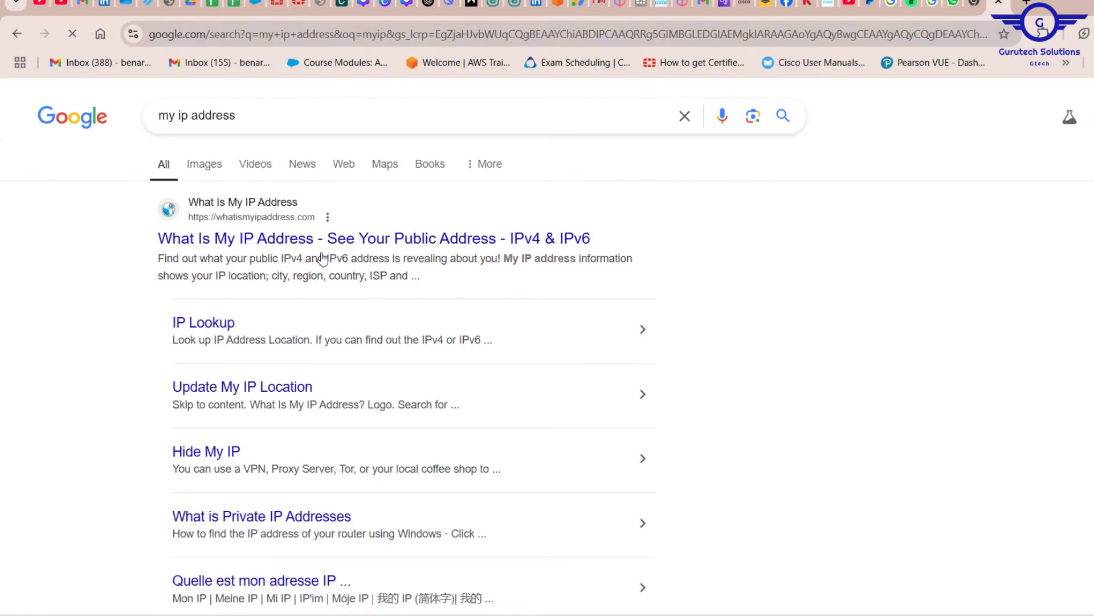
pyautogui.click(286, 240)
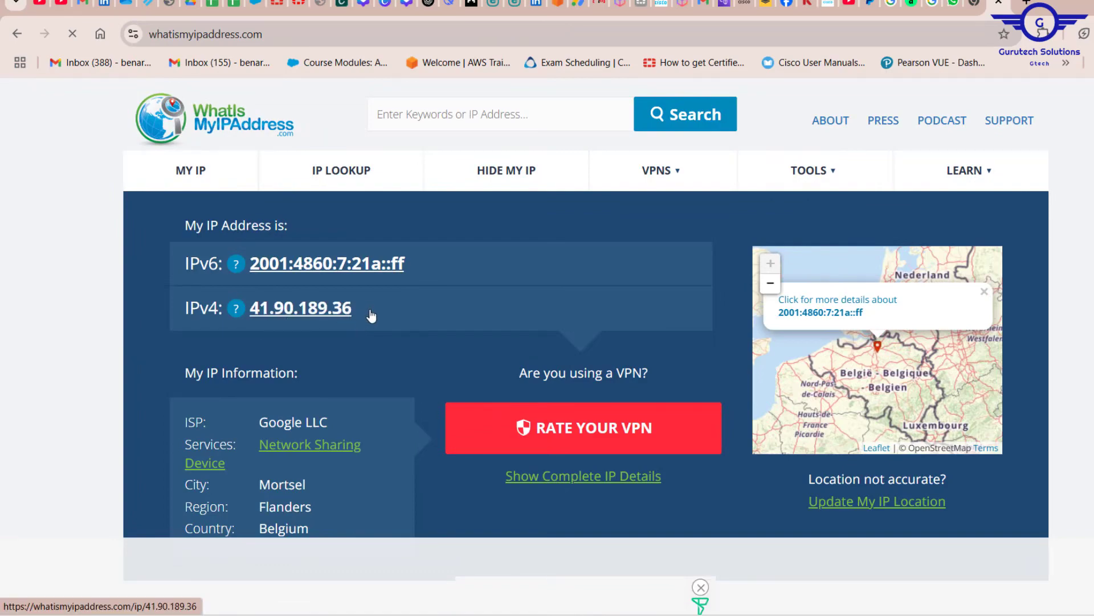
pyautogui.moveTo(370, 313); pyautogui.dragTo(249, 312)
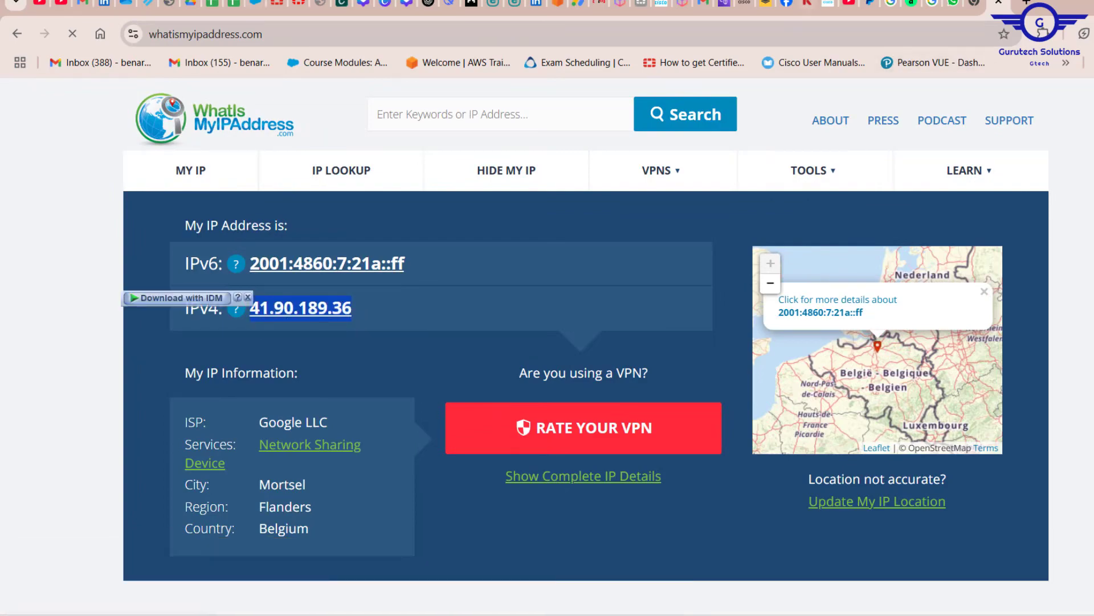
pyautogui.click(719, 5)
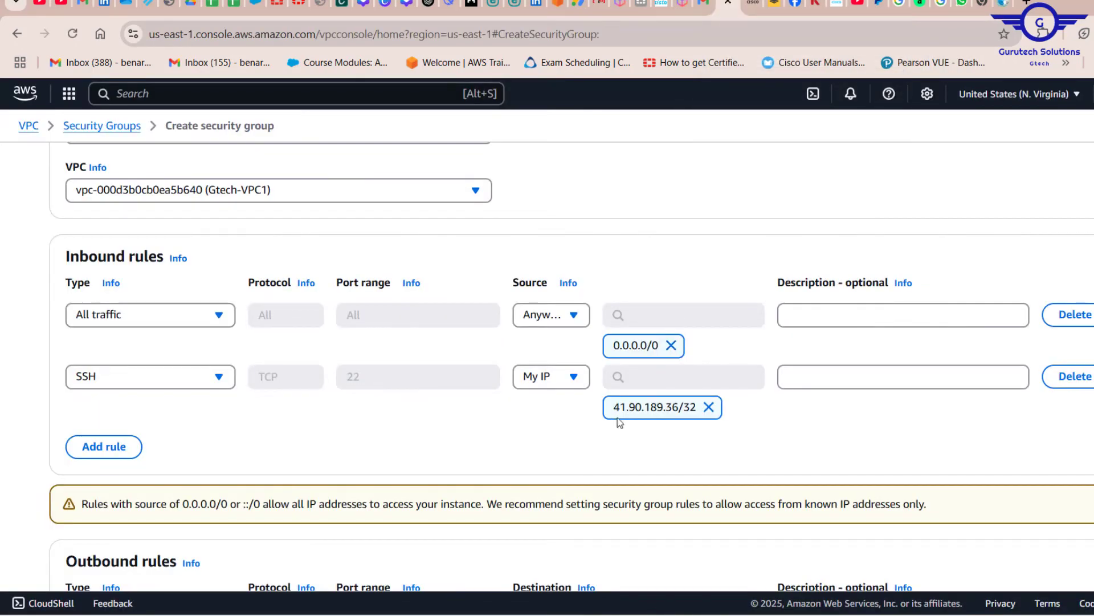
# Add a tag with key Name and value gtech-test, and create the security group
pyautogui.scroll(-3, 772, 421)
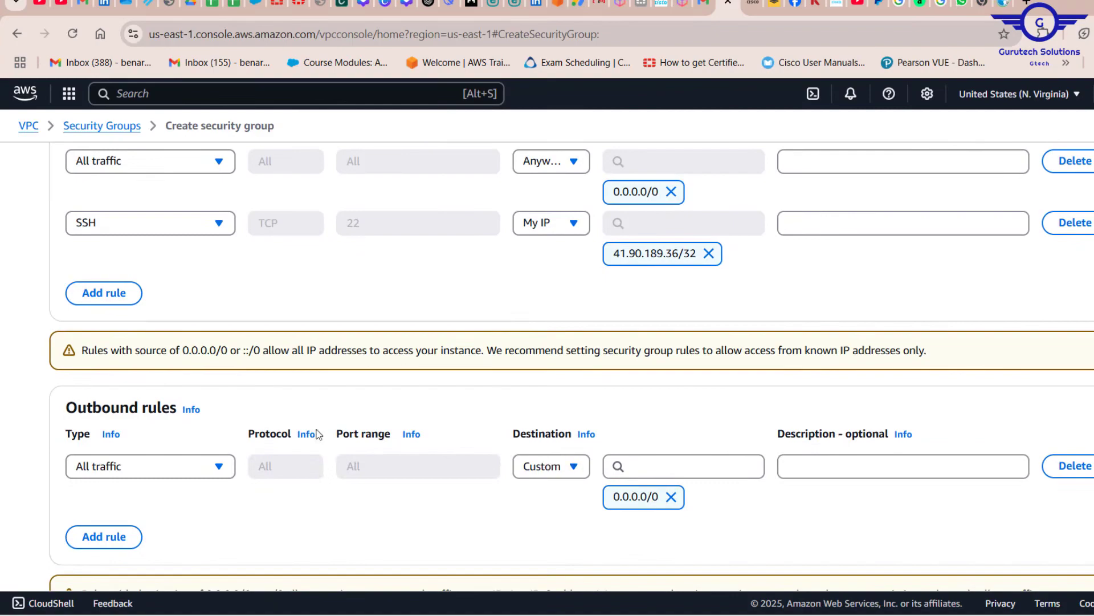
pyautogui.scroll(-1, 477, 433)
pyautogui.scroll(-2, 711, 342)
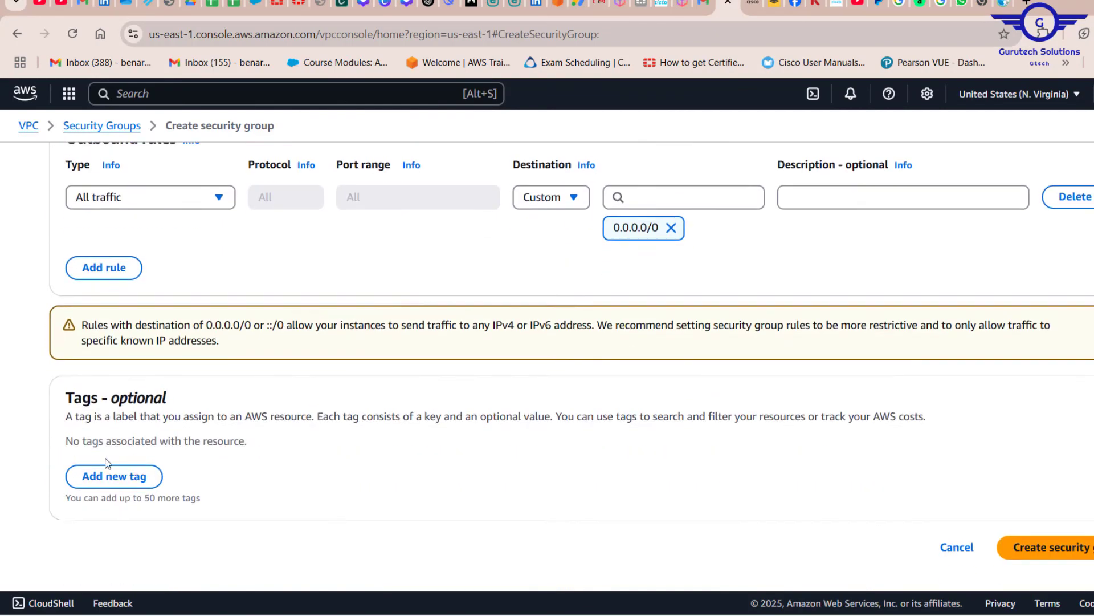
pyautogui.click(140, 480)
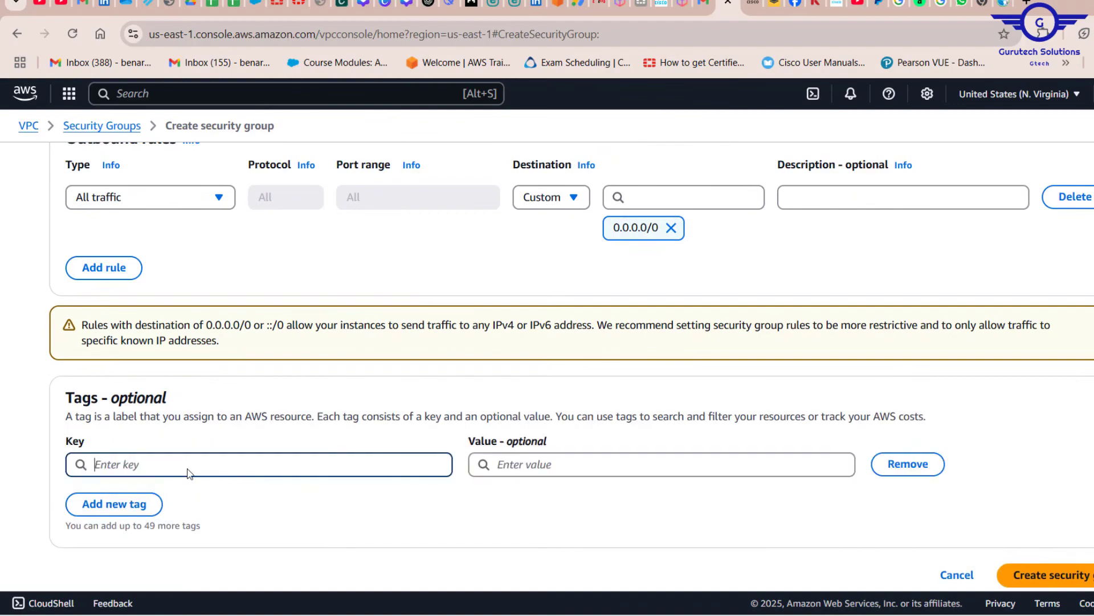
pyautogui.write('Name')
pyautogui.press('Tab')
pyautogui.write('gtech-test')
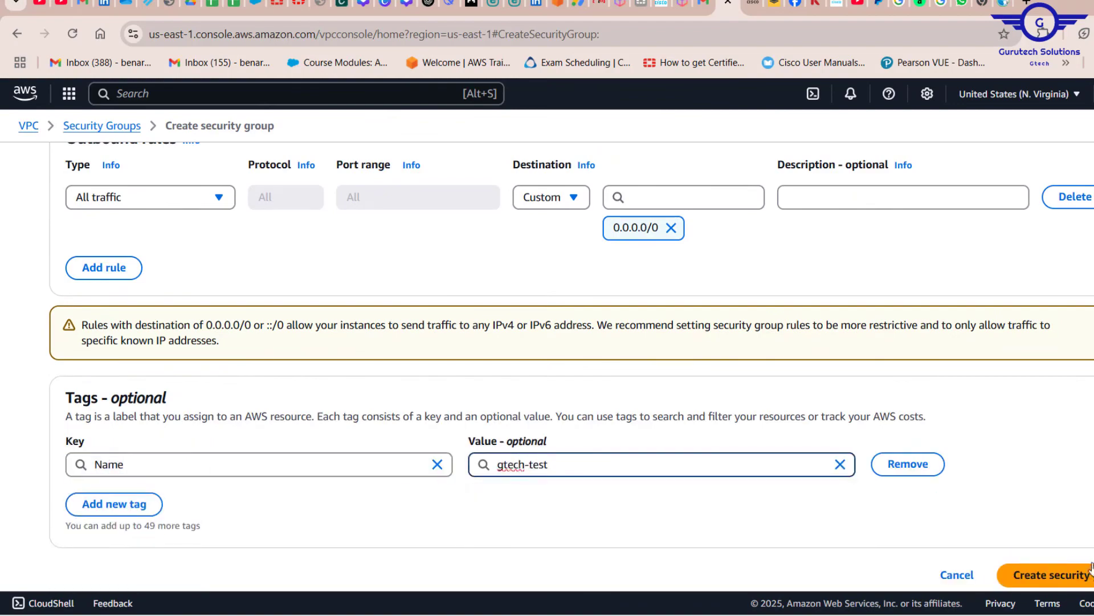
pyautogui.click(1090, 570)
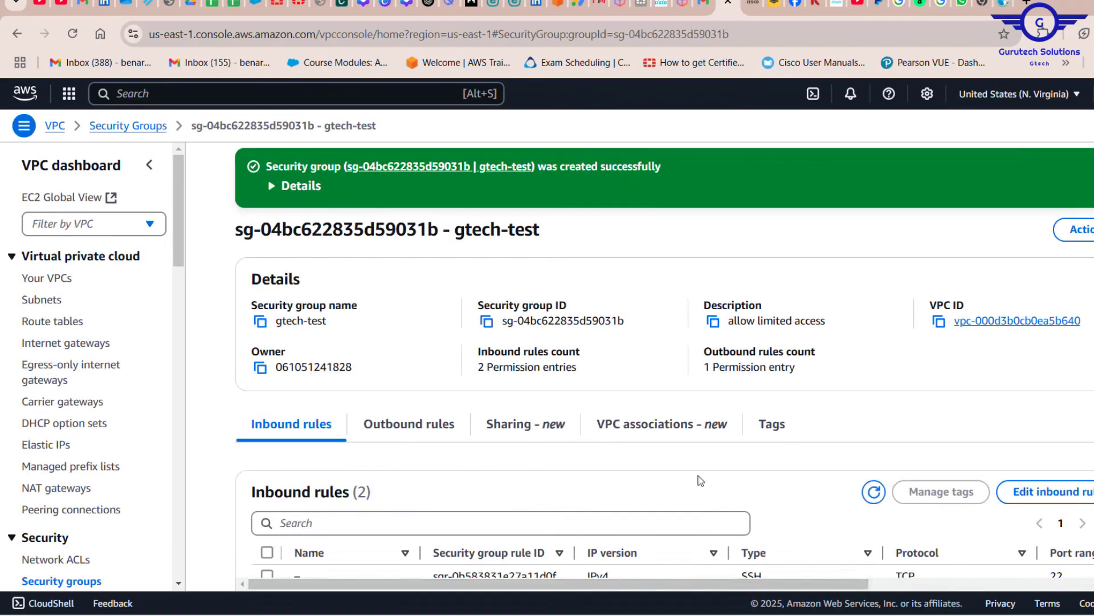
# Review the details and inbound rules of the gtech-test security group
pyautogui.scroll(-2, 737, 433)
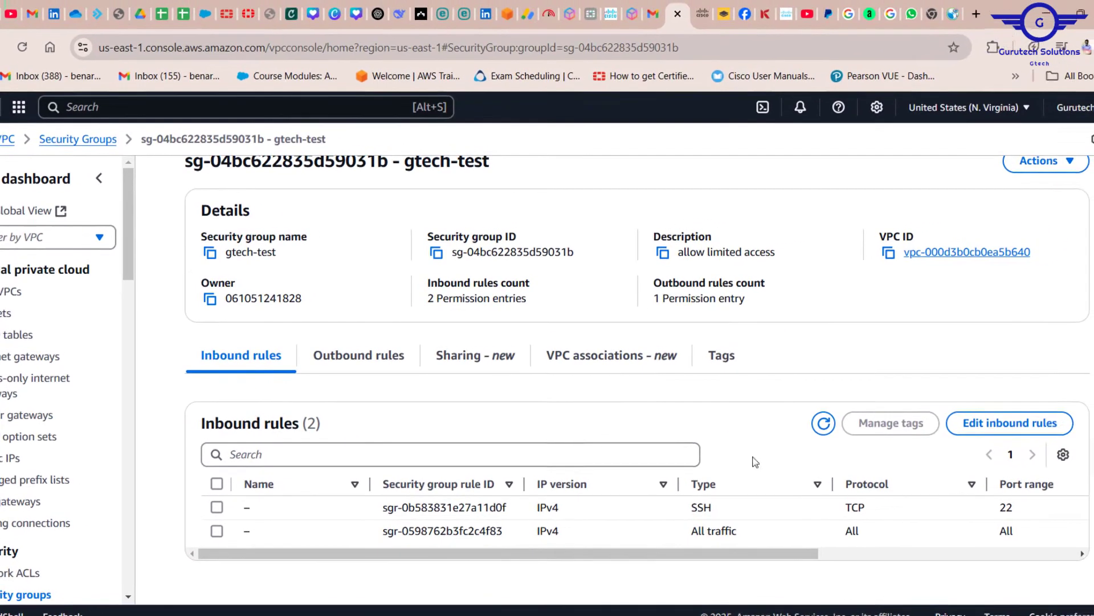
pyautogui.scroll(2, 436, 376)
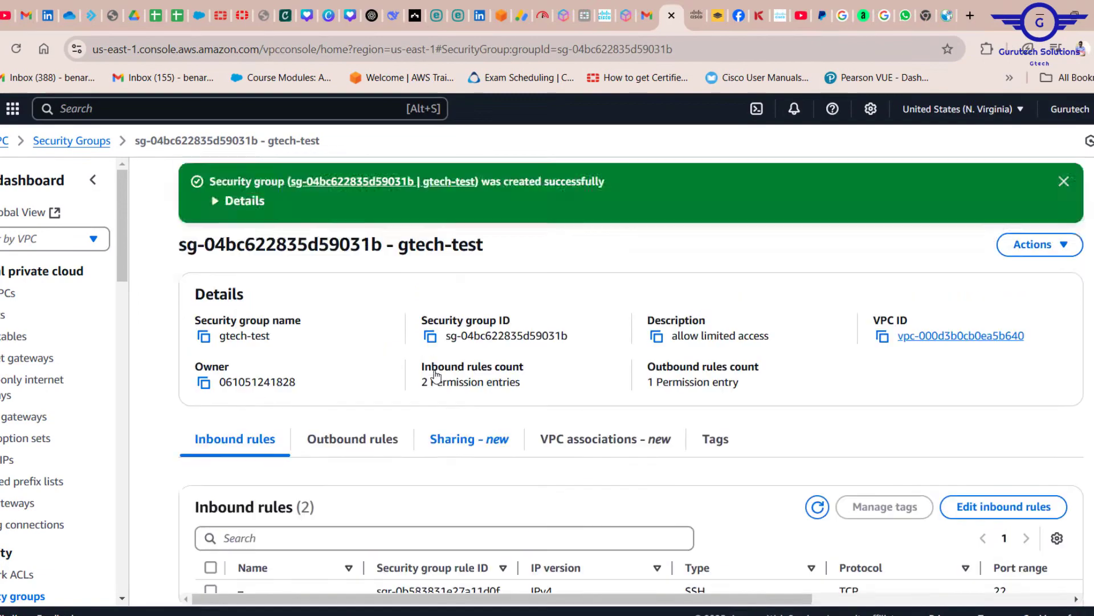
pyautogui.scroll(-2, 434, 375)
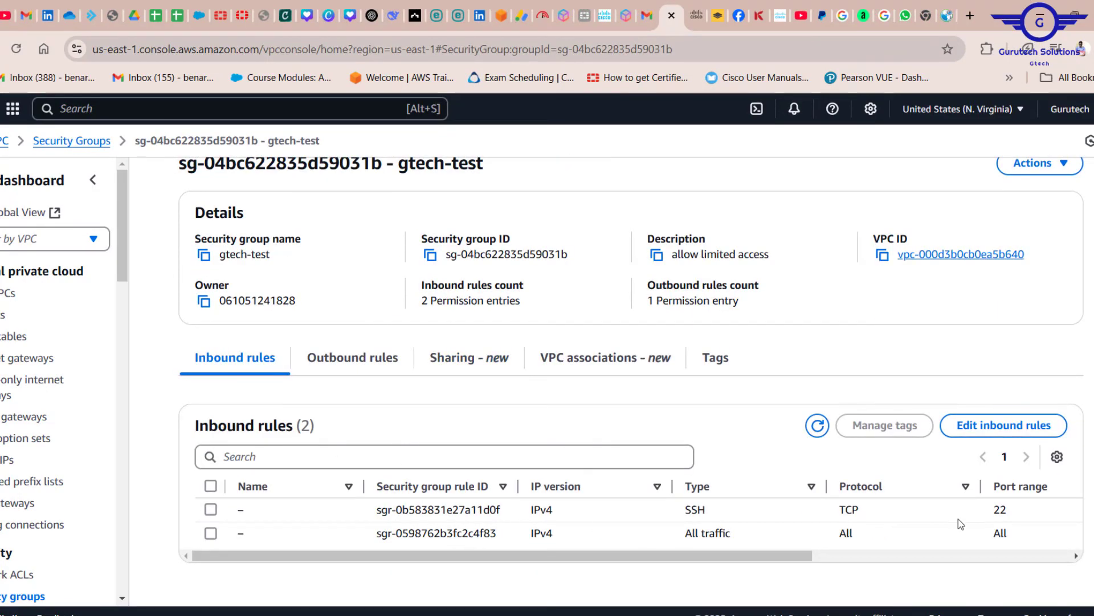
# Examine the type and source of the SSH and All traffic inbound rules in the gtech-test security group
pyautogui.moveTo(807, 558); pyautogui.dragTo(1012, 570)
pyautogui.moveTo(947, 511); pyautogui.dragTo(855, 510)
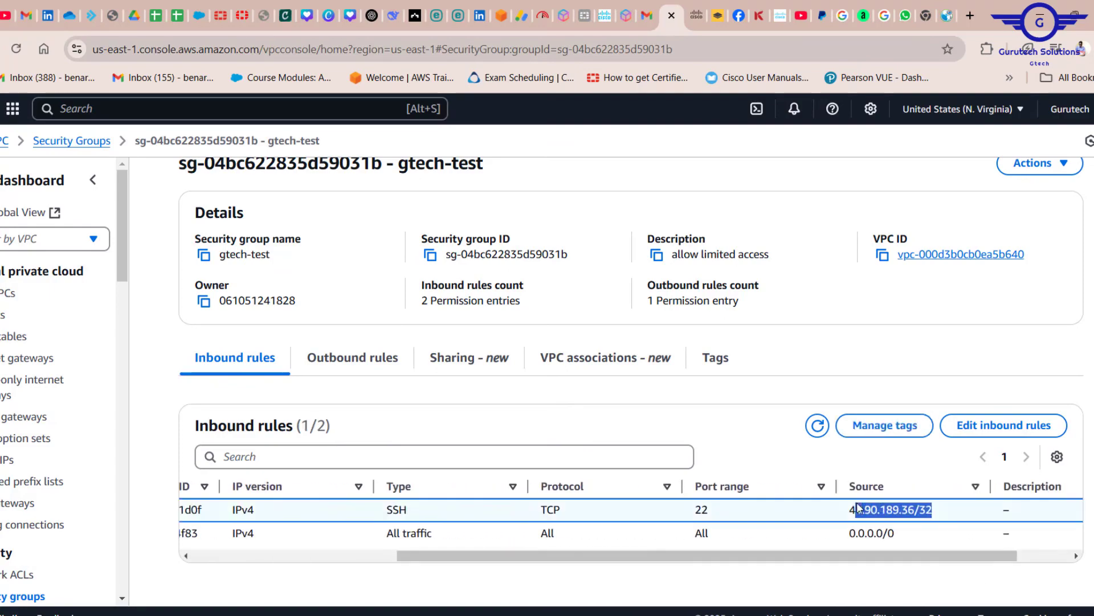
pyautogui.moveTo(844, 563); pyautogui.dragTo(488, 557)
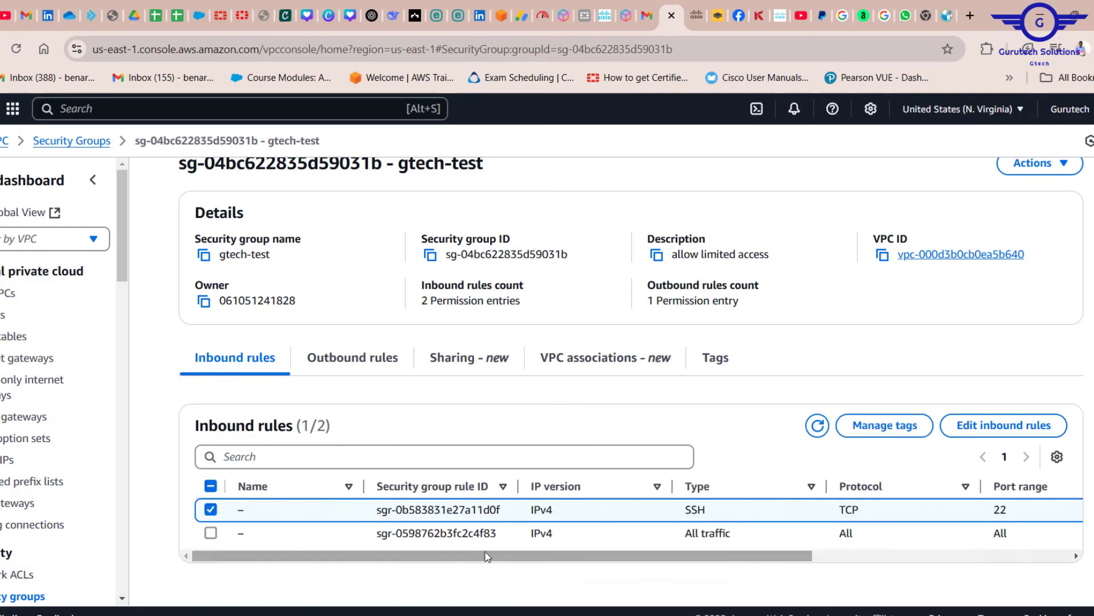
pyautogui.moveTo(755, 545); pyautogui.dragTo(660, 535)
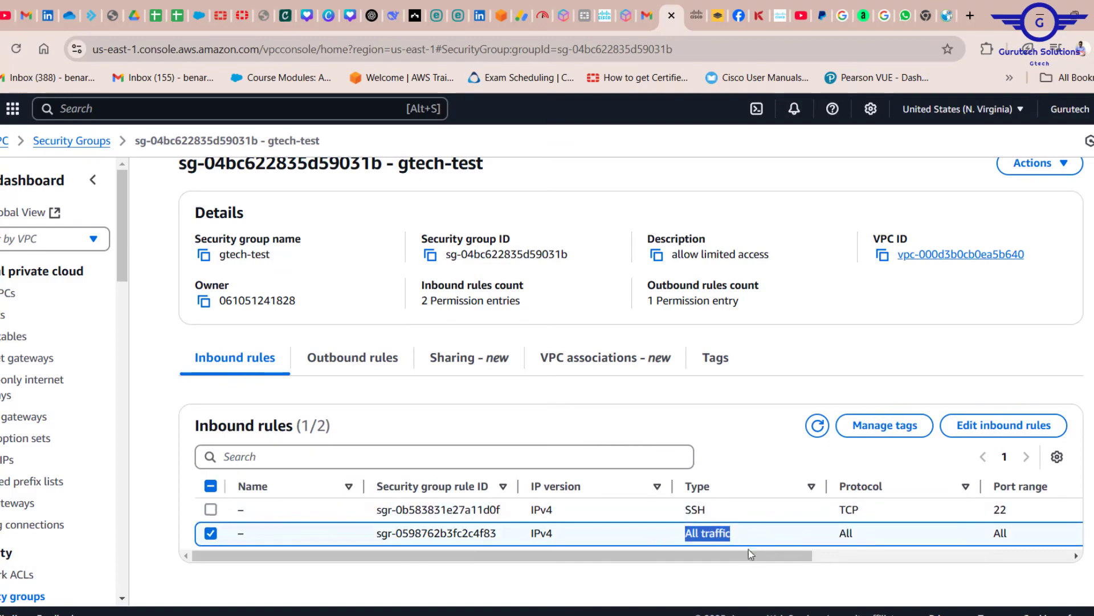
pyautogui.moveTo(755, 558); pyautogui.dragTo(904, 534)
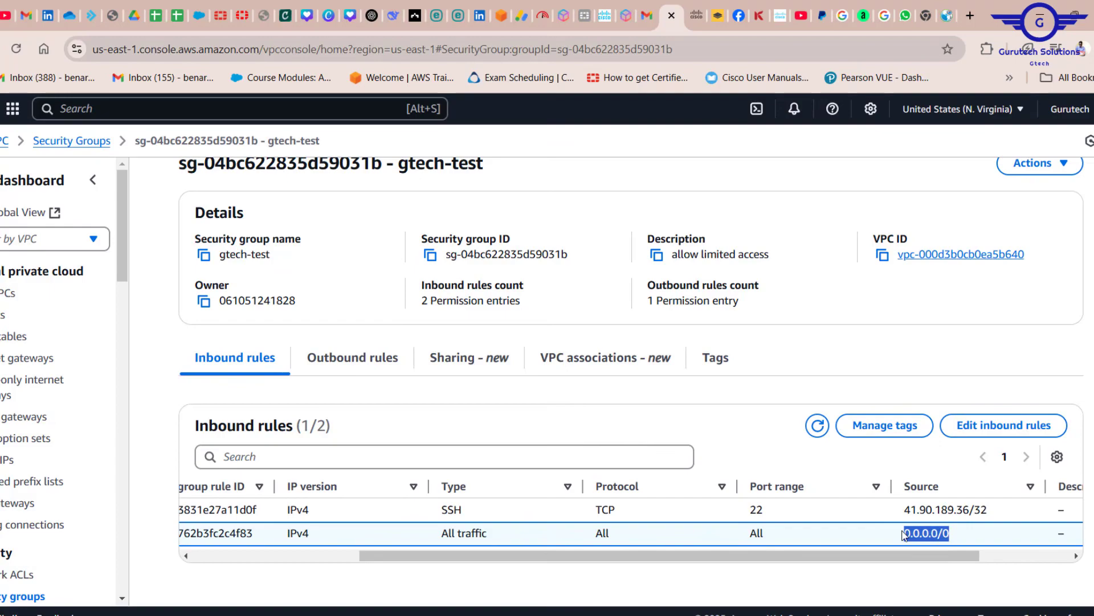
# Check the outbound rules of the gtech-test security group, including the rule's destination
pyautogui.click(354, 359)
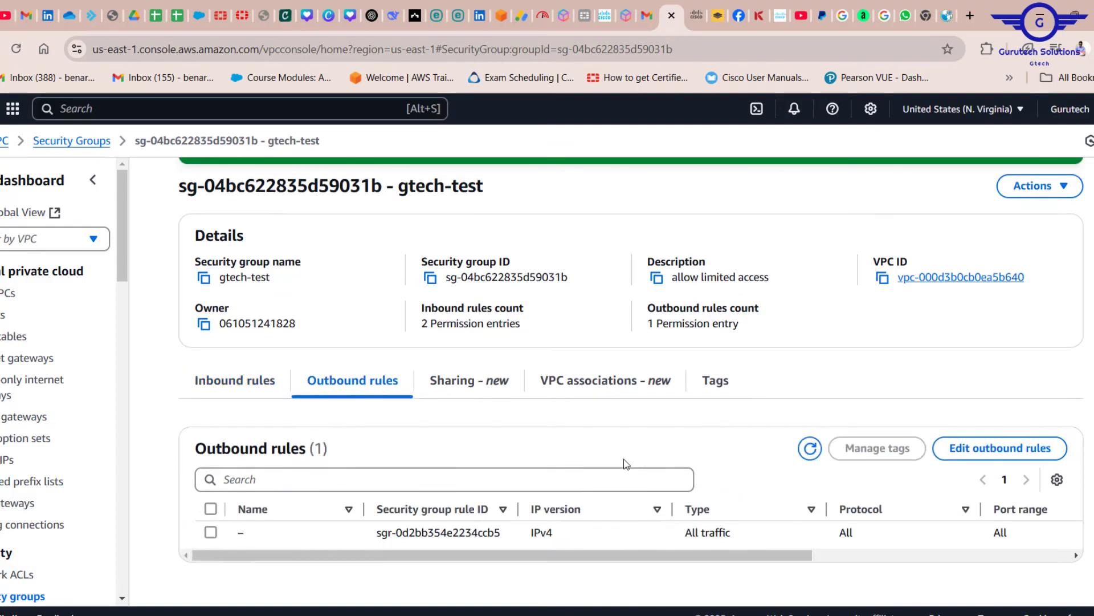
pyautogui.moveTo(682, 555); pyautogui.dragTo(908, 567)
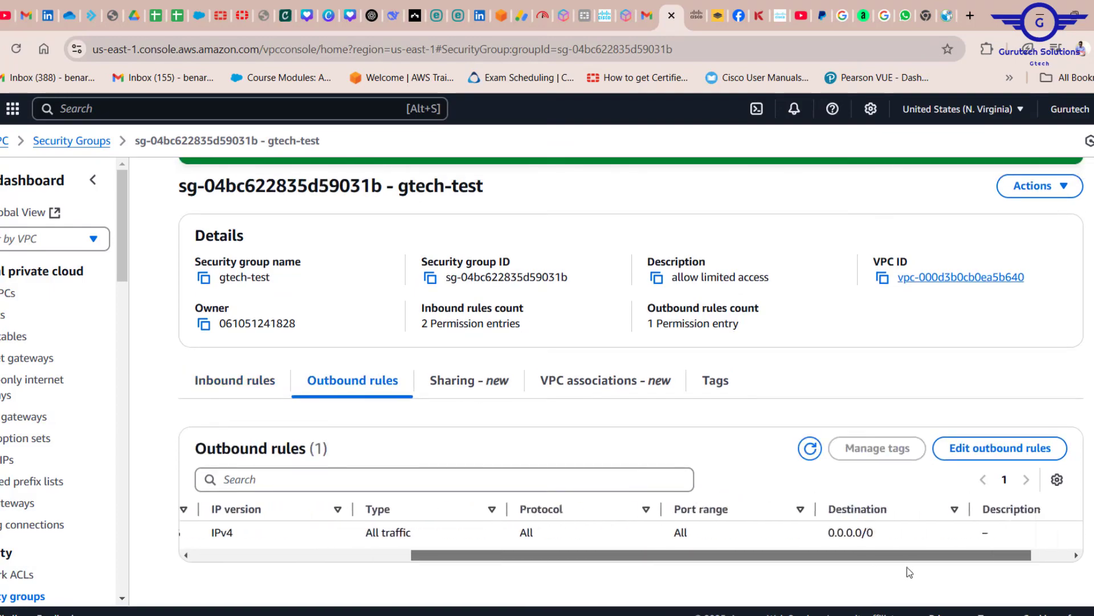
pyautogui.hscroll(-5, 684, 541)
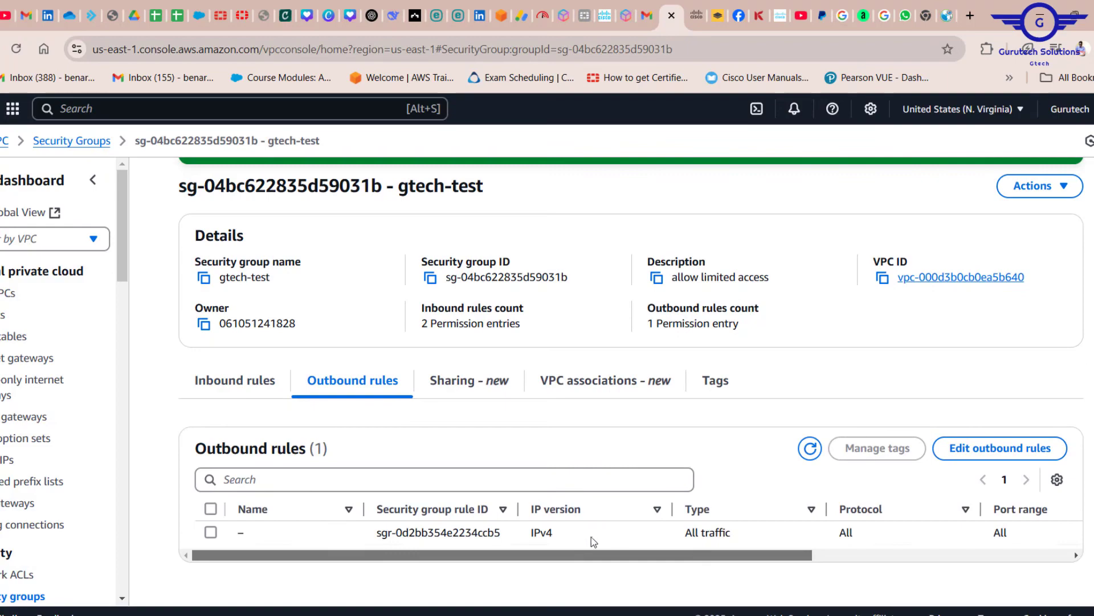
# Return to the gtech-test inbound rules and compare the SSH rule's ID, port range and source with the All traffic rule
pyautogui.click(230, 386)
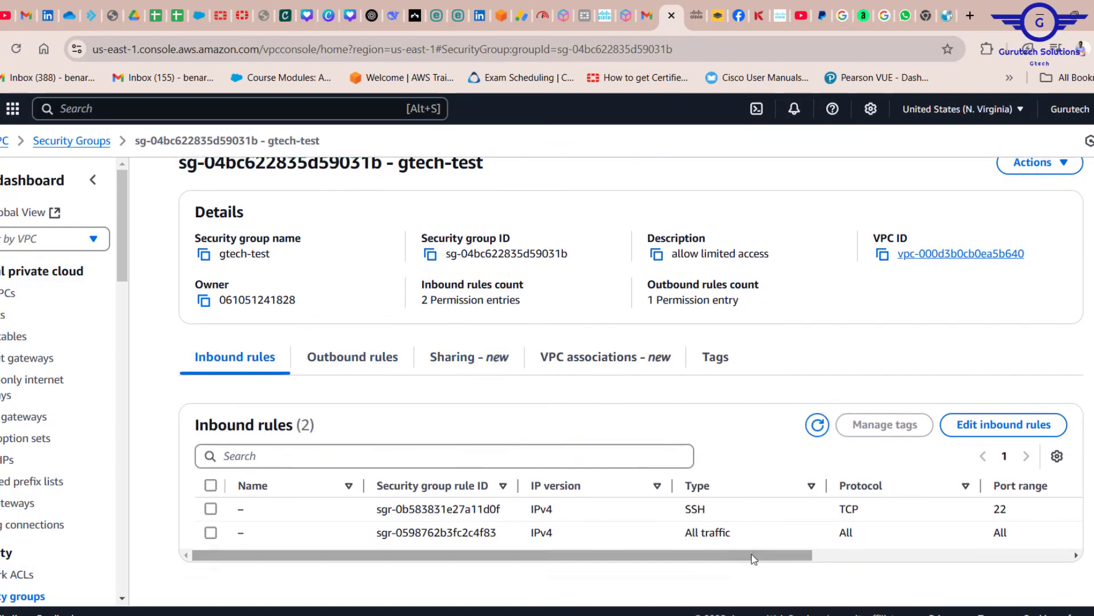
pyautogui.moveTo(753, 559); pyautogui.dragTo(896, 586)
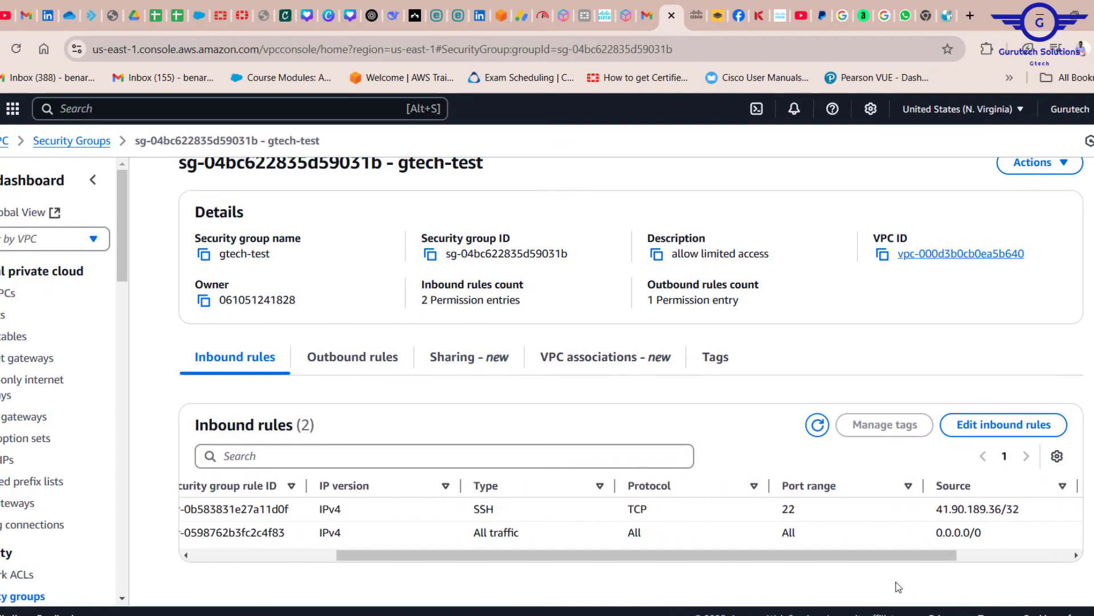
pyautogui.moveTo(1023, 519); pyautogui.dragTo(938, 510)
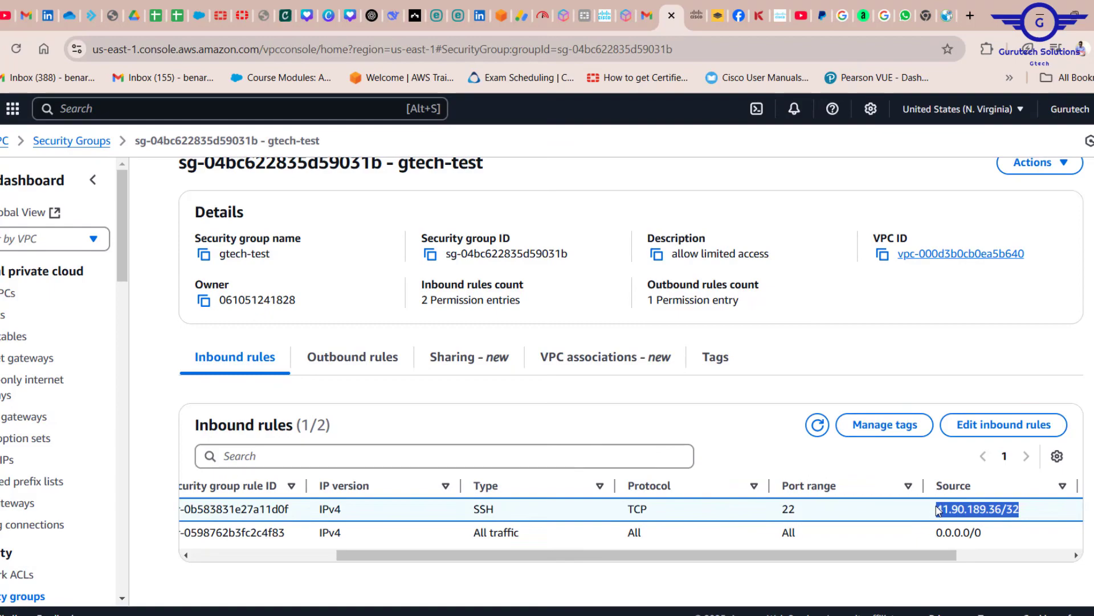
pyautogui.scroll(2, 361, 340)
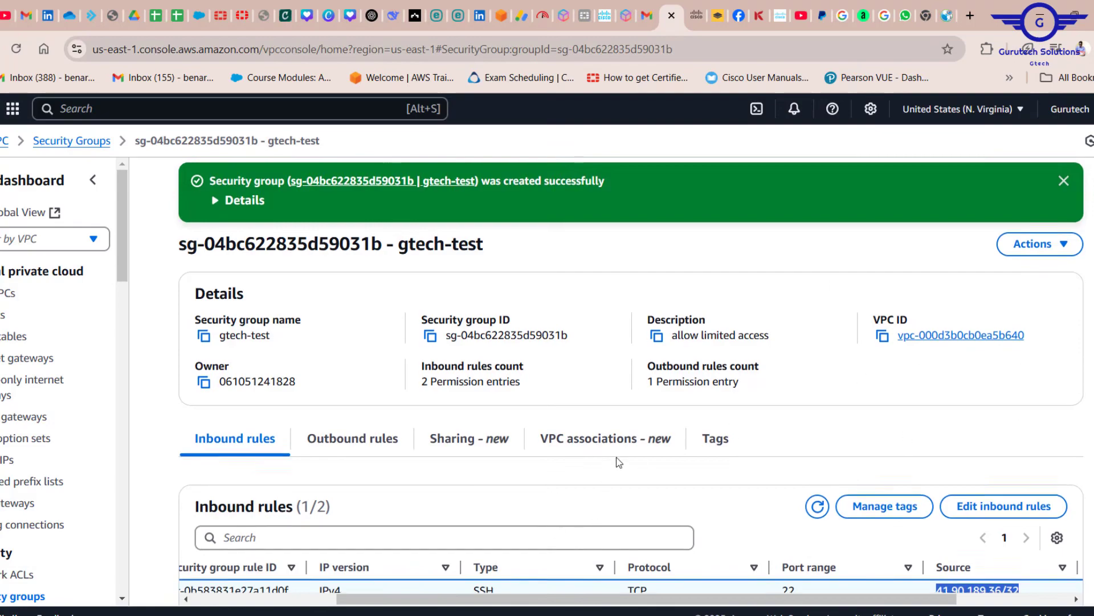
pyautogui.scroll(-2, 619, 461)
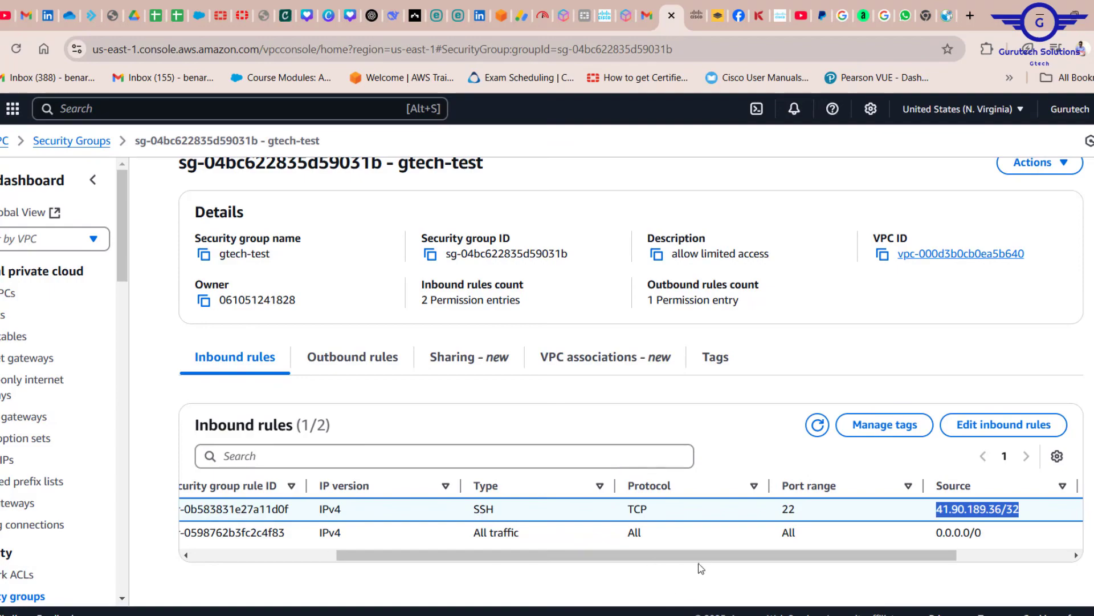
pyautogui.moveTo(704, 564)
pyautogui.mouseDown()
pyautogui.moveTo(599, 562)
pyautogui.moveTo(692, 575)
pyautogui.mouseUp()
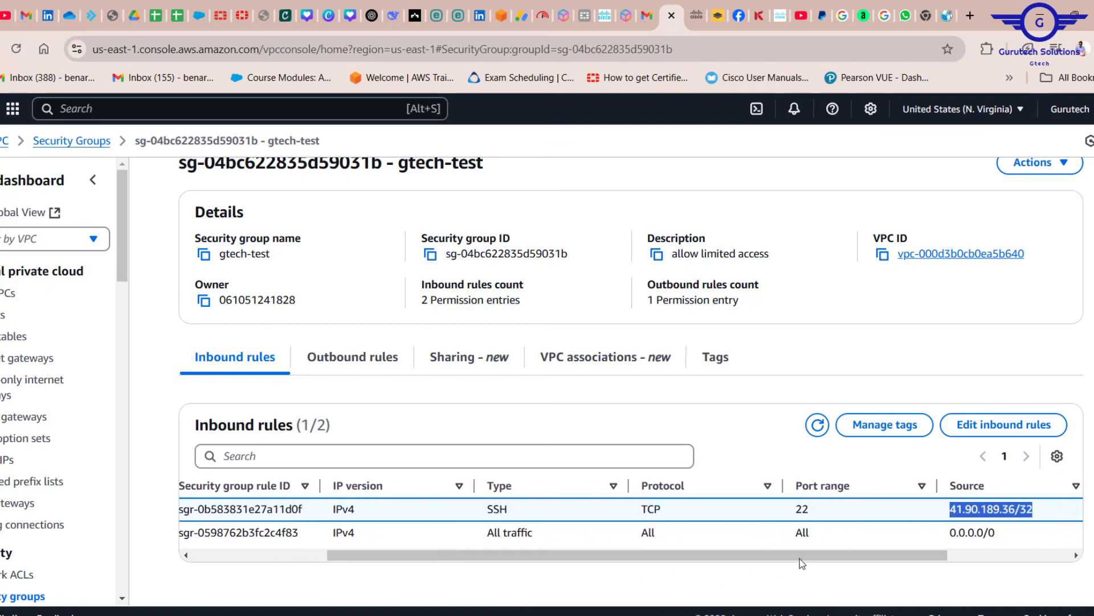
pyautogui.moveTo(675, 557); pyautogui.dragTo(540, 557)
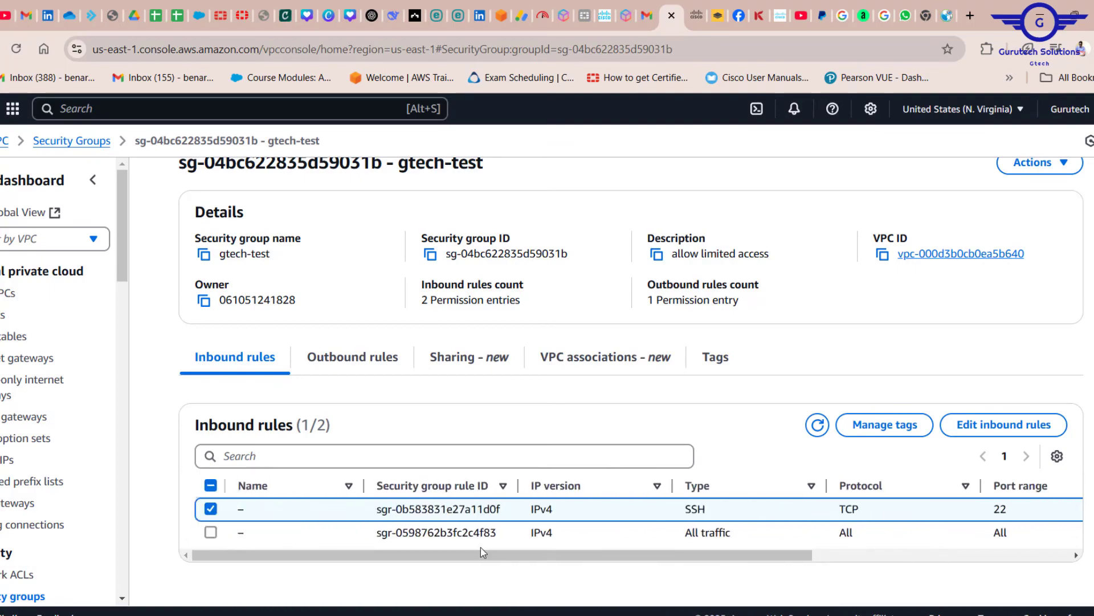
pyautogui.moveTo(510, 516); pyautogui.dragTo(373, 513)
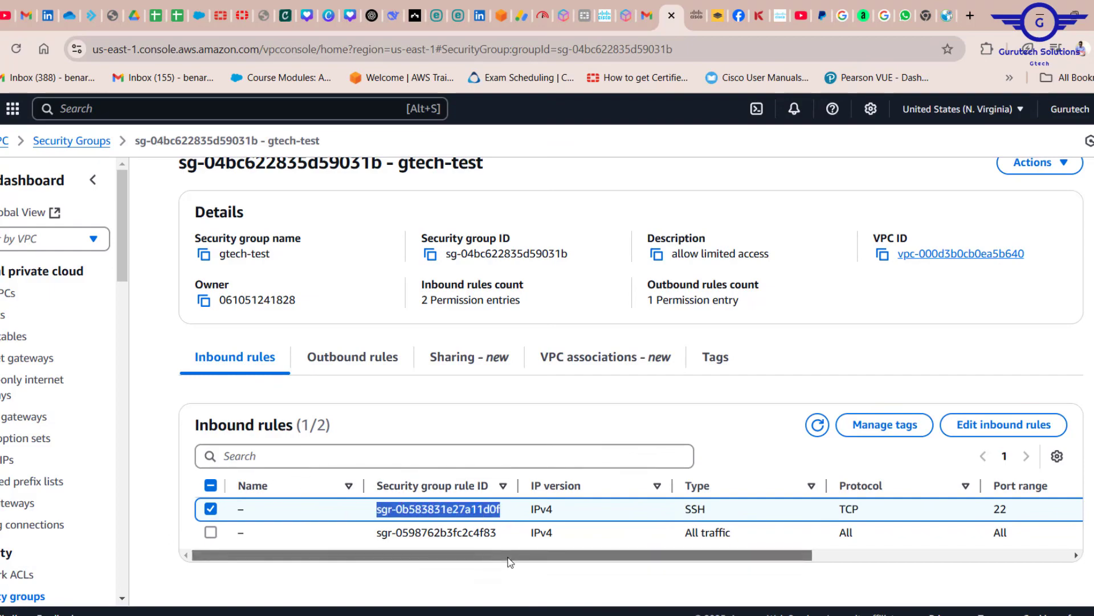
pyautogui.moveTo(508, 556); pyautogui.dragTo(795, 614)
pyautogui.moveTo(867, 509); pyautogui.dragTo(772, 509)
pyautogui.moveTo(716, 556); pyautogui.dragTo(399, 558)
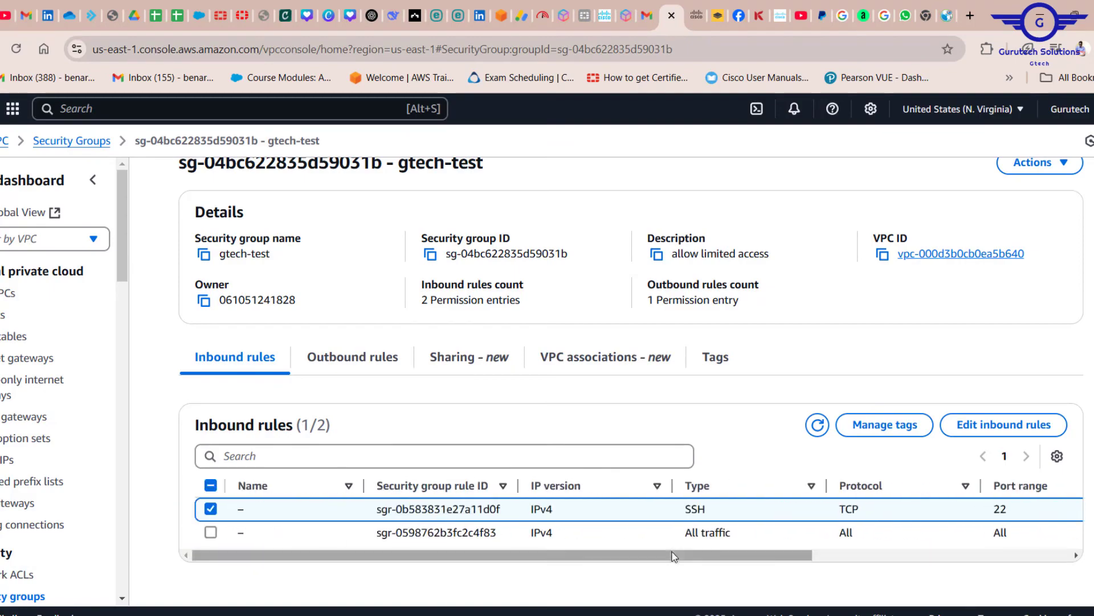
pyautogui.moveTo(685, 533)
pyautogui.mouseDown()
pyautogui.moveTo(948, 557)
pyautogui.moveTo(880, 535)
pyautogui.mouseUp()
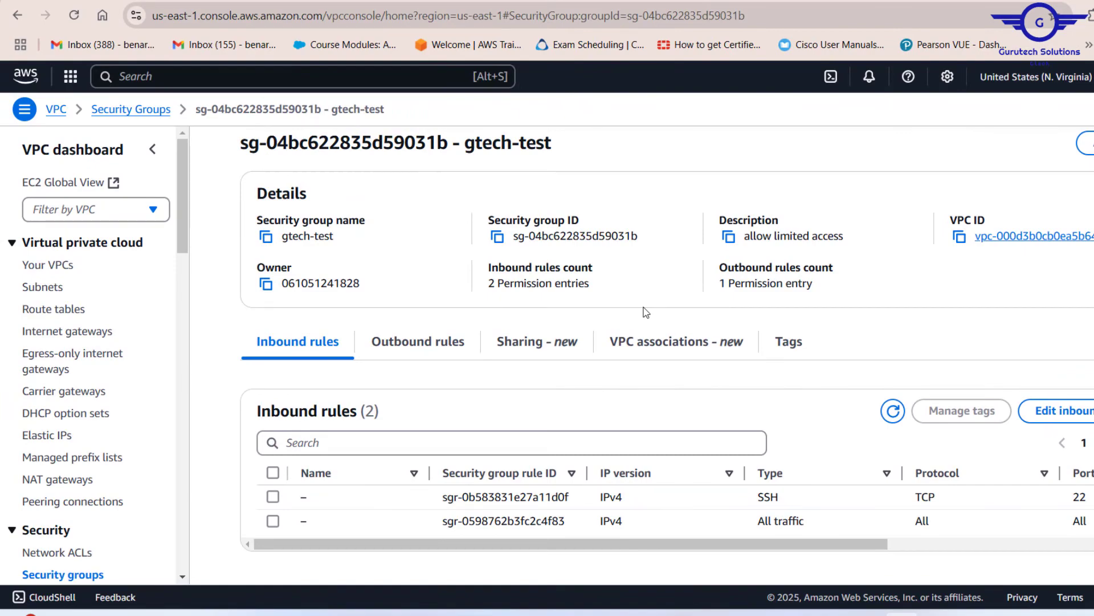
# Change the network ACL association of the gtech-sub1-public subnet to gtech-nacls and save it
pyautogui.click(42, 289)
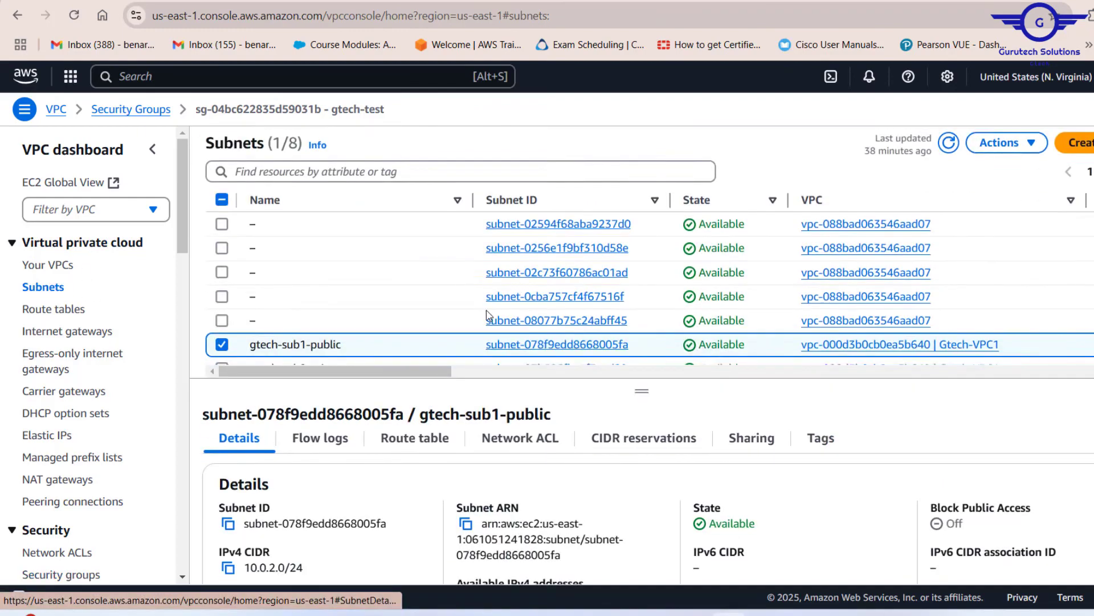
pyautogui.scroll(-1, 587, 300)
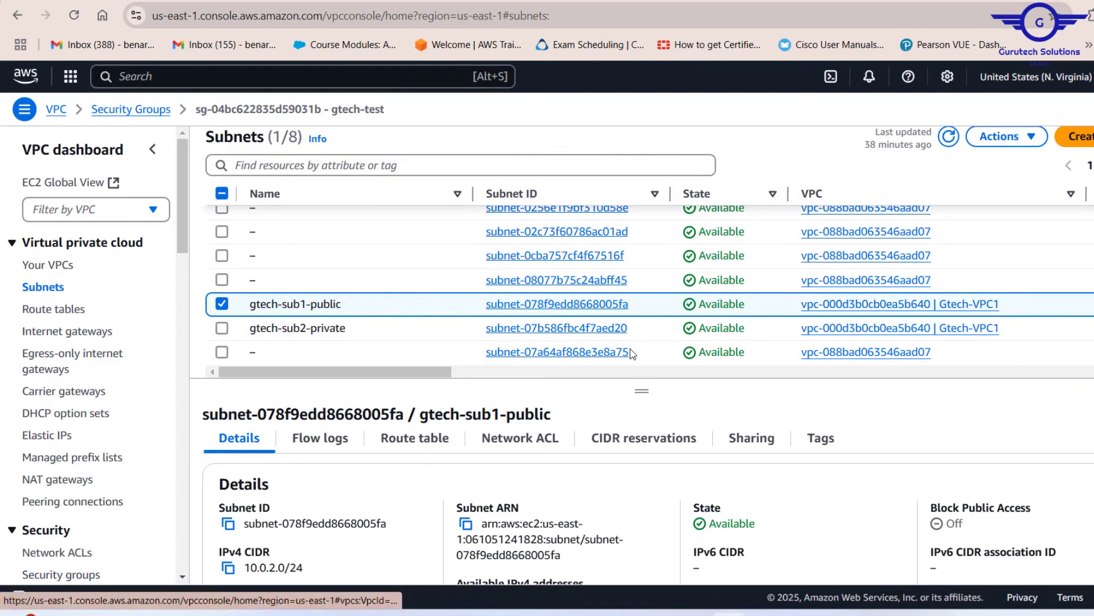
pyautogui.click(557, 303)
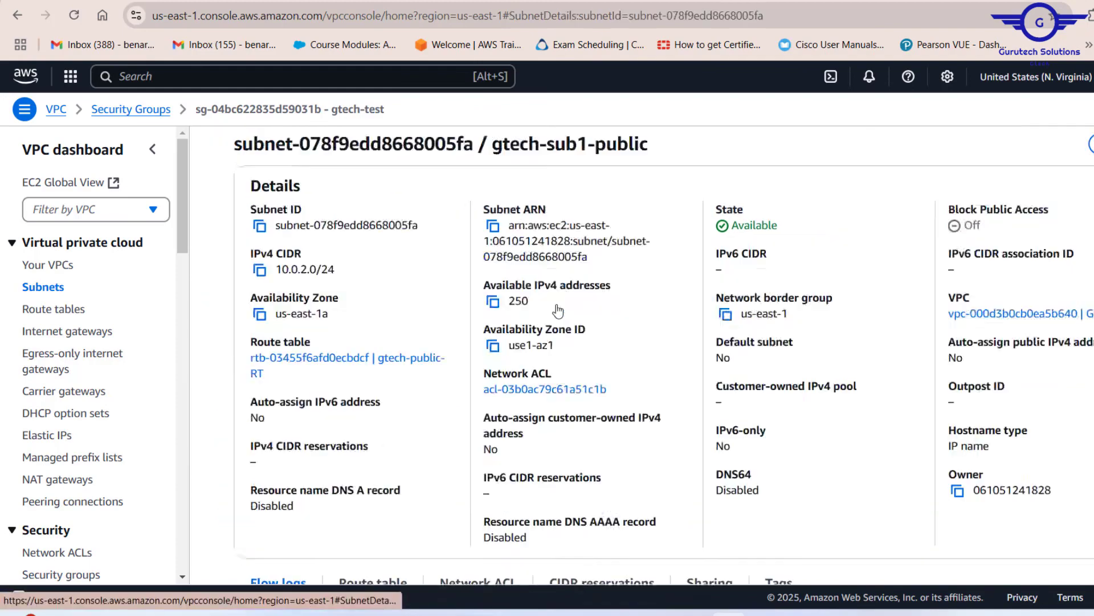
pyautogui.scroll(-4, 621, 384)
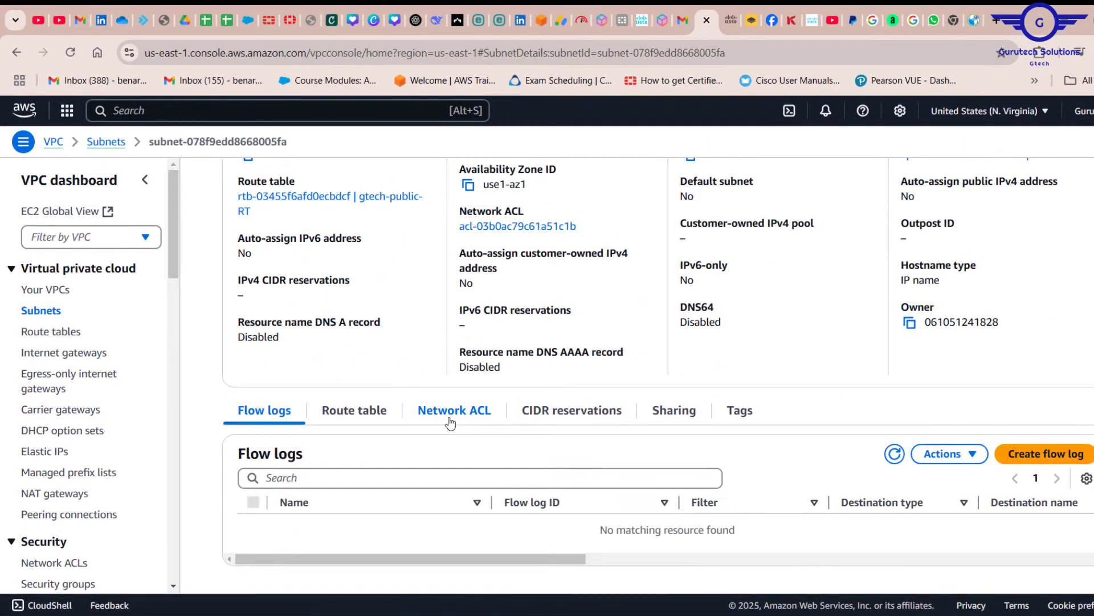
pyautogui.click(450, 422)
pyautogui.scroll(-3, 526, 436)
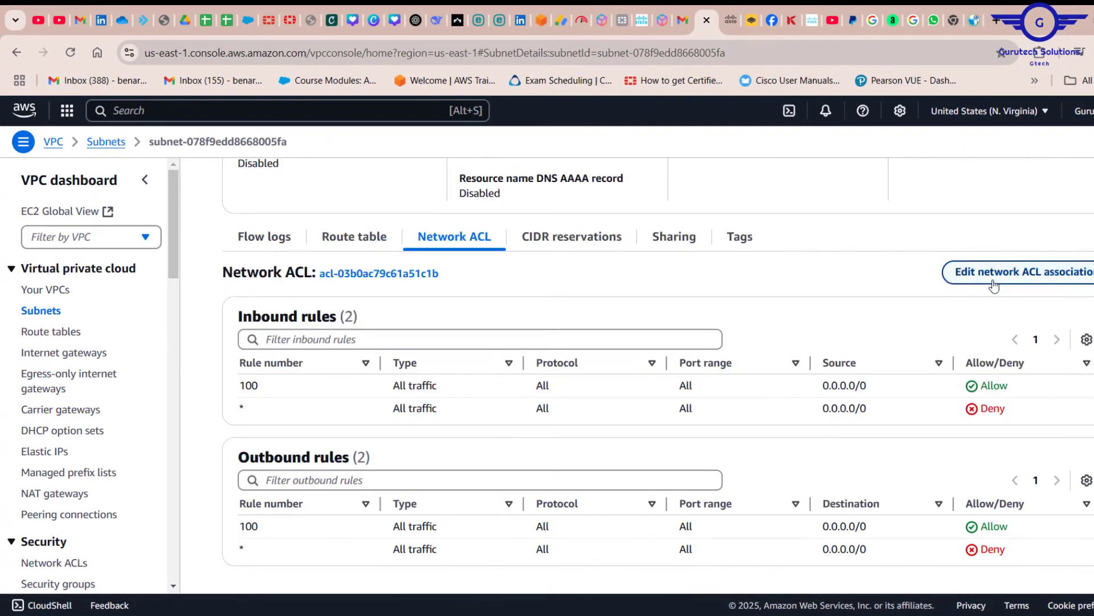
pyautogui.click(993, 285)
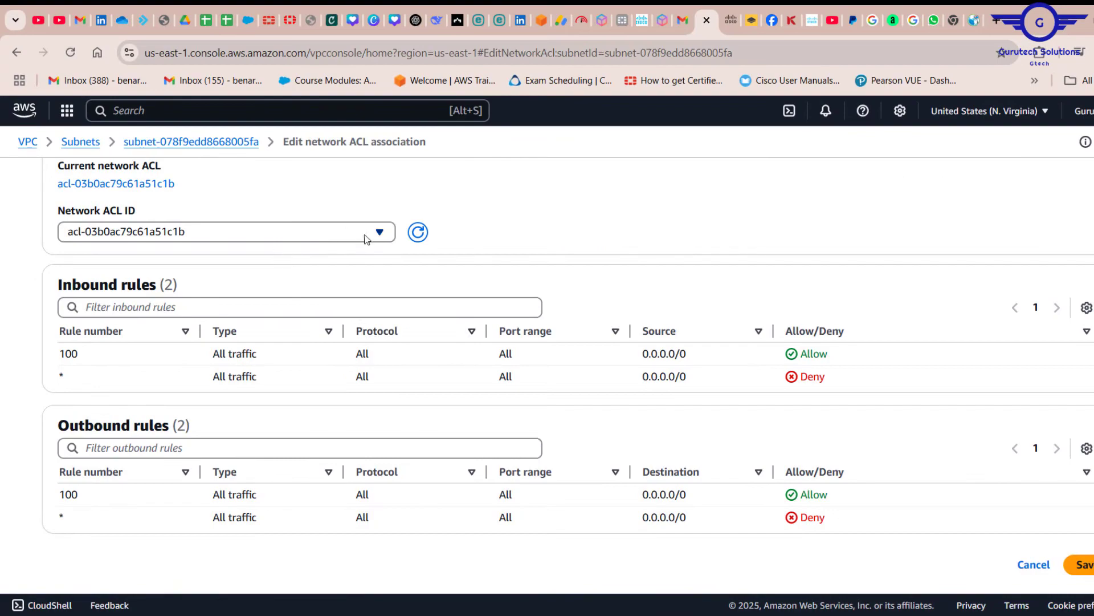
pyautogui.click(296, 239)
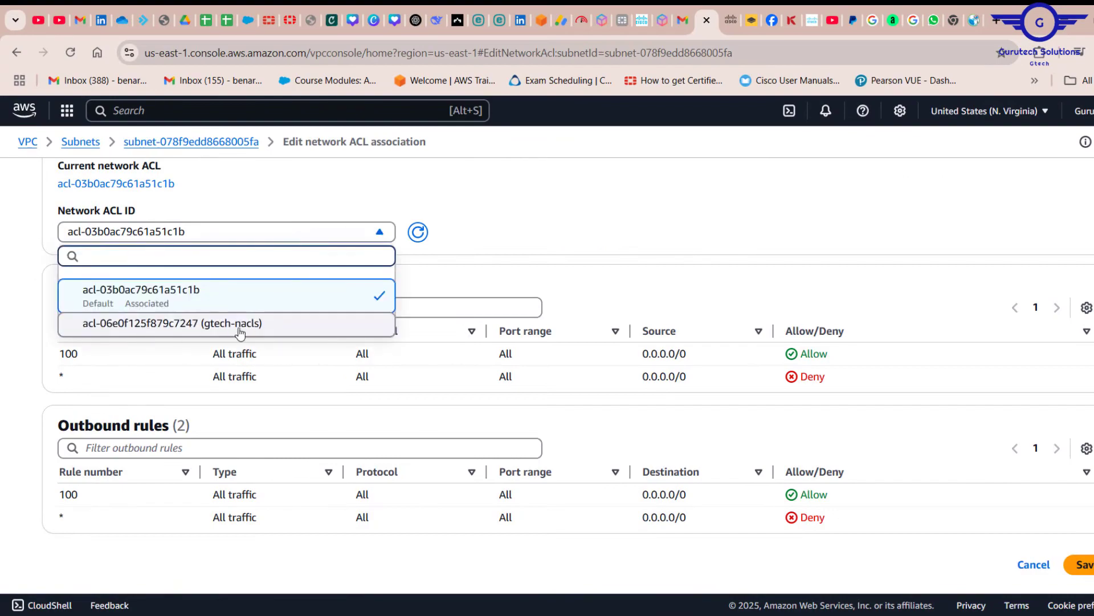
pyautogui.click(256, 324)
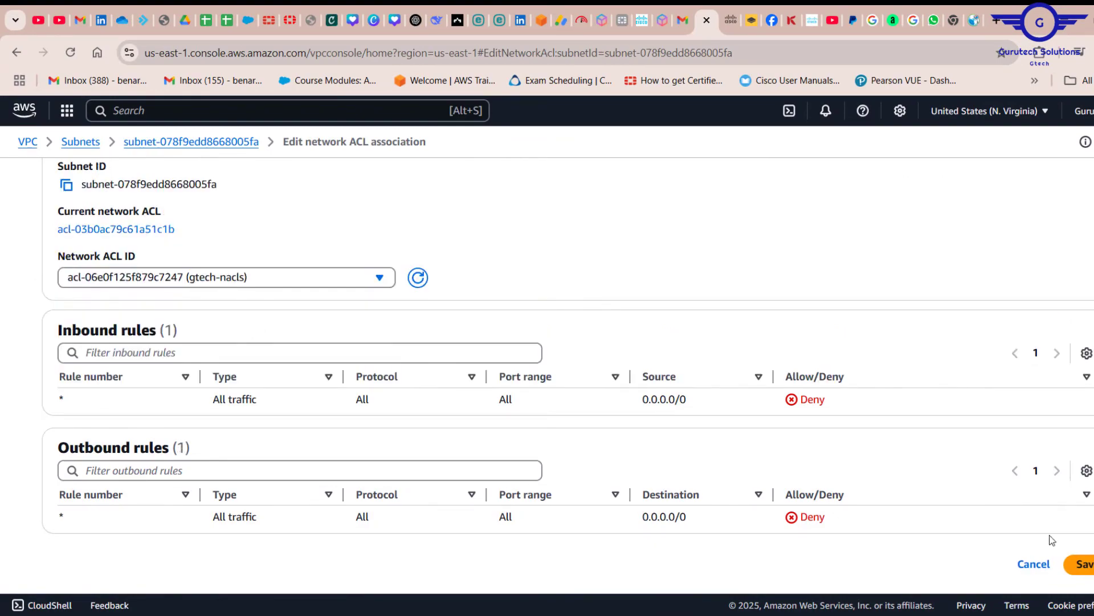
pyautogui.click(1083, 565)
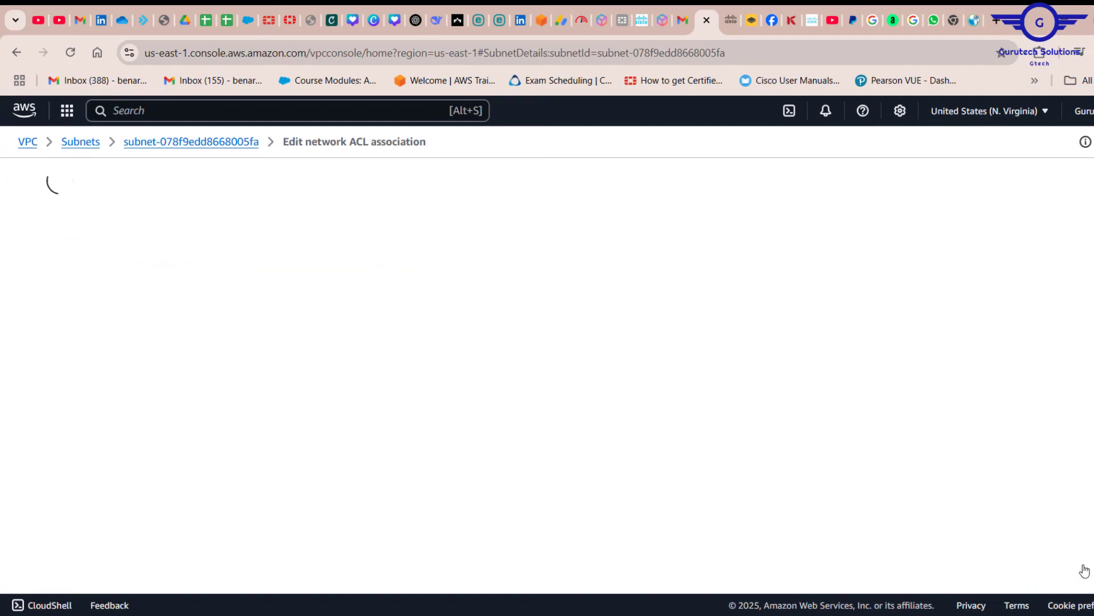
# Review the network ACL inbound and outbound rules that apply to the gtech-sub1-public subnet
pyautogui.scroll(-4, 1084, 571)
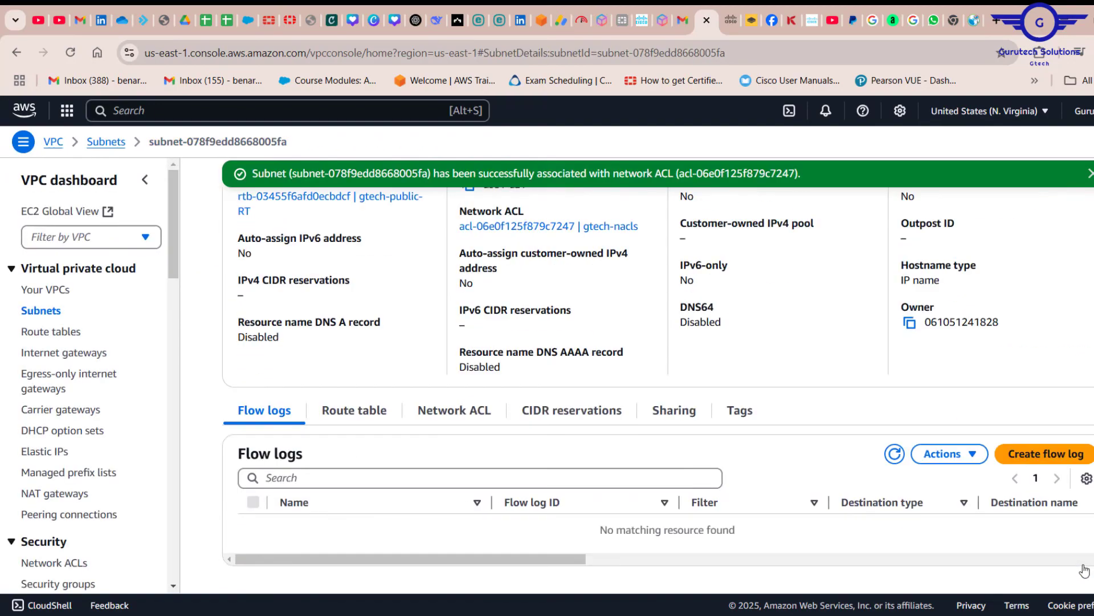
pyautogui.click(456, 413)
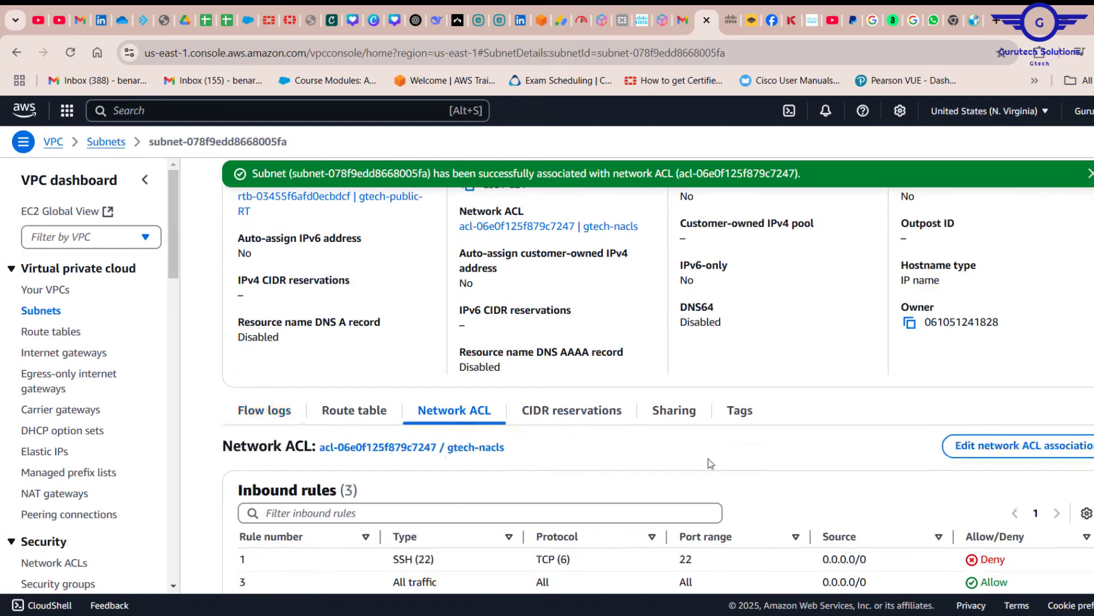
pyautogui.scroll(-3, 710, 462)
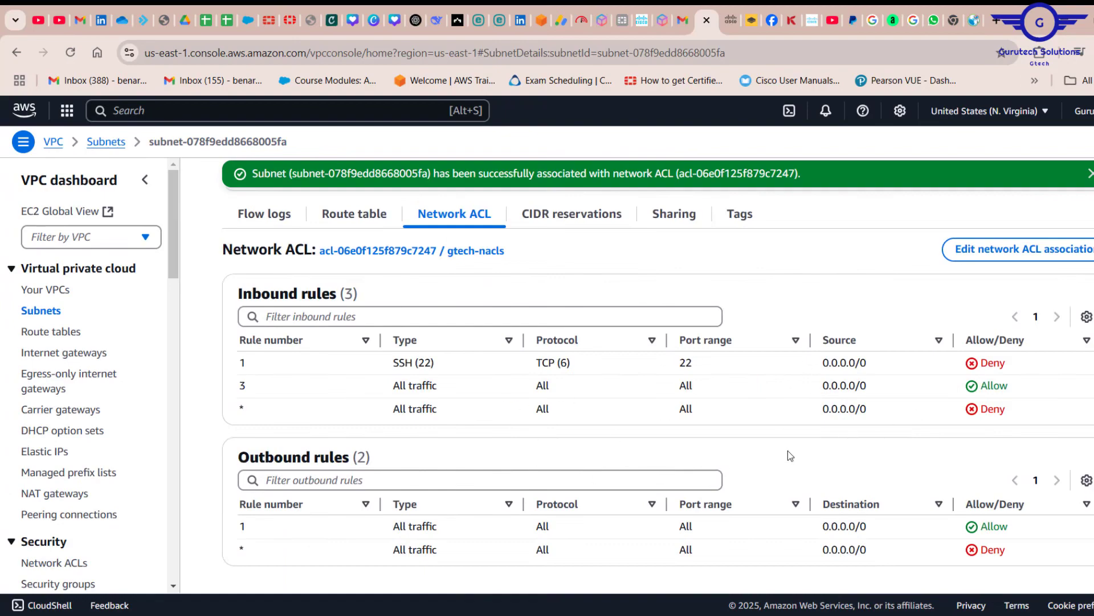
pyautogui.scroll(7, 790, 455)
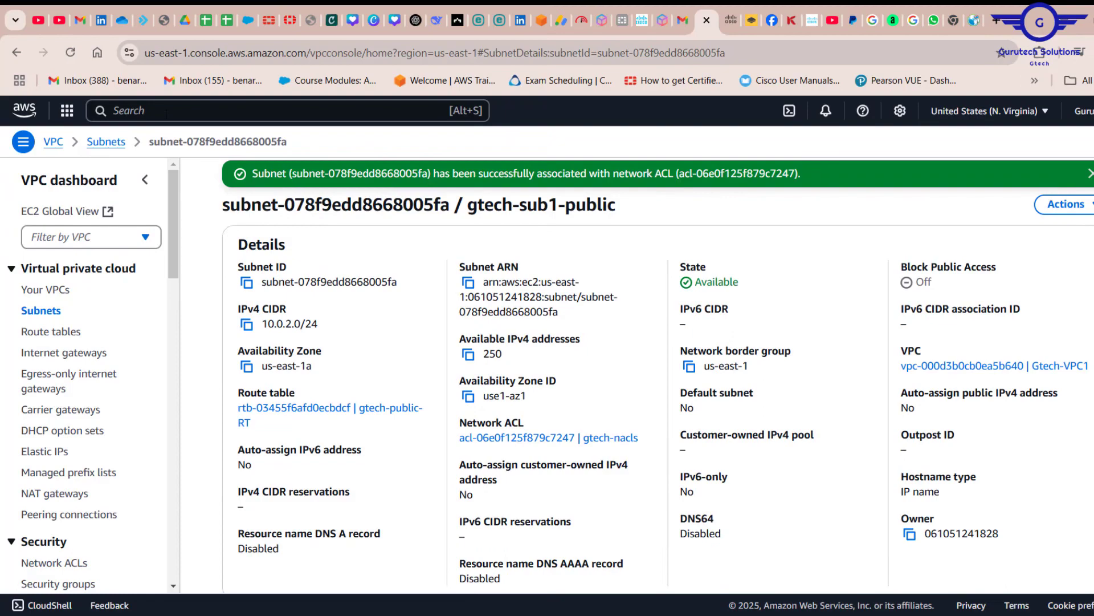
# Go to the EC2 service's instance list and open the details of the public-ec2 instance
pyautogui.click(166, 113)
pyautogui.write('ec')
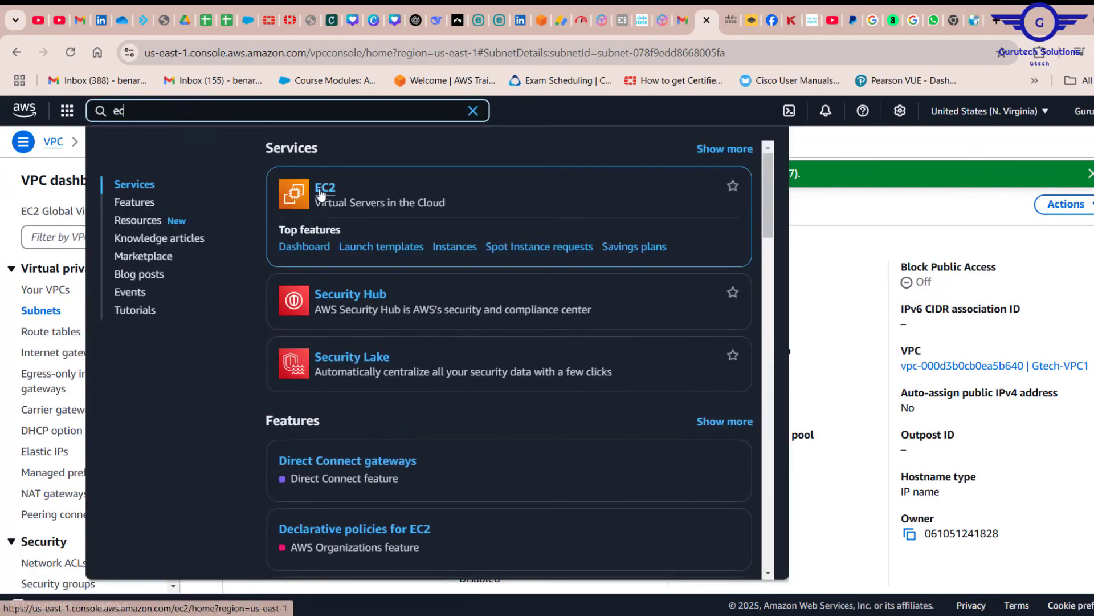
pyautogui.click(320, 189)
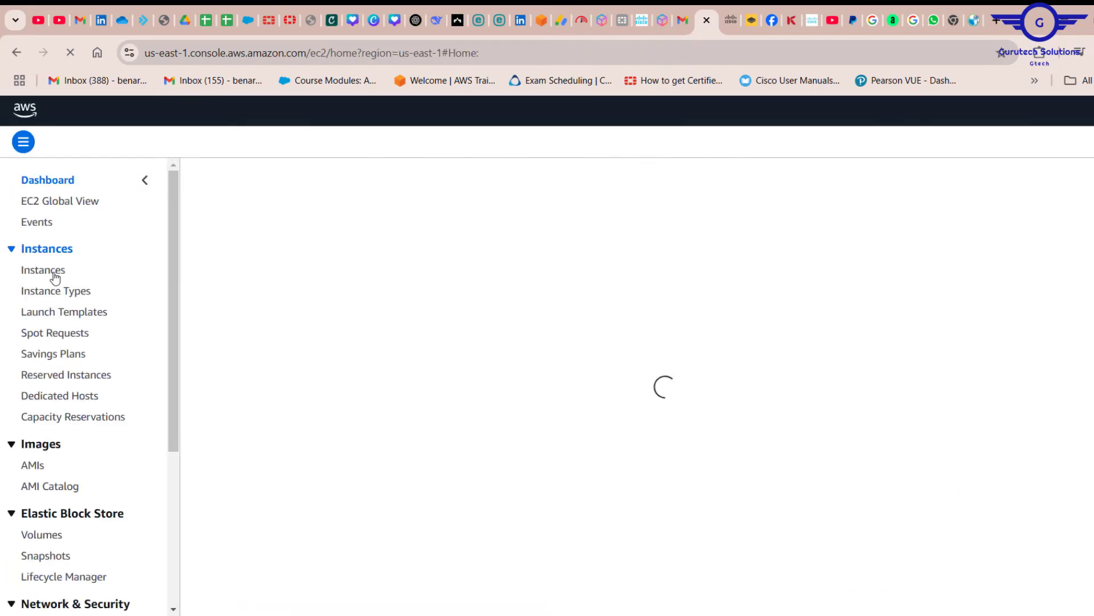
pyautogui.click(56, 276)
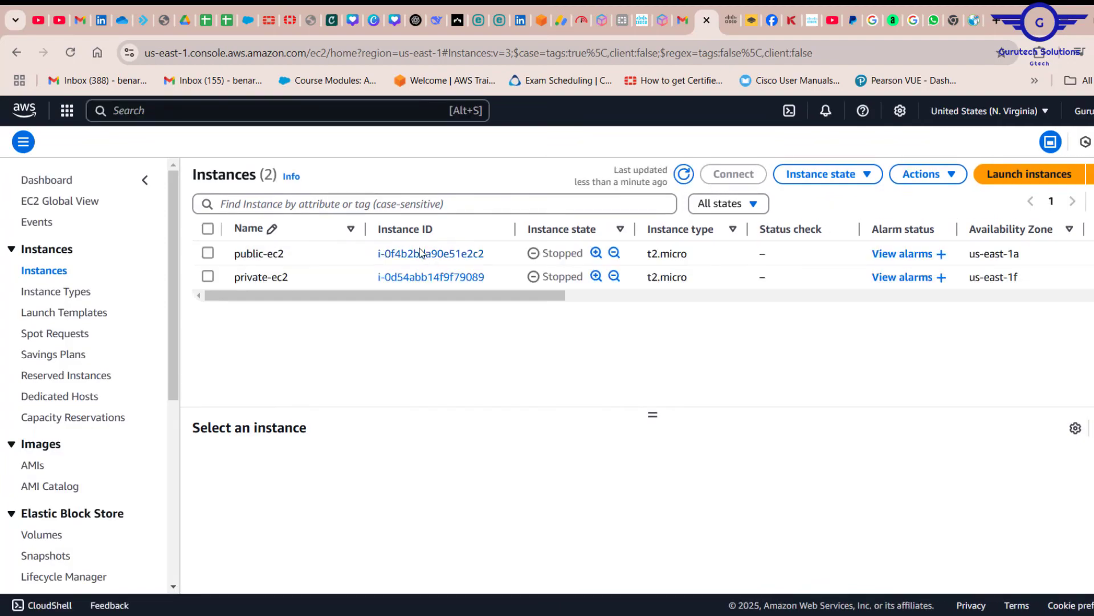
pyautogui.click(421, 253)
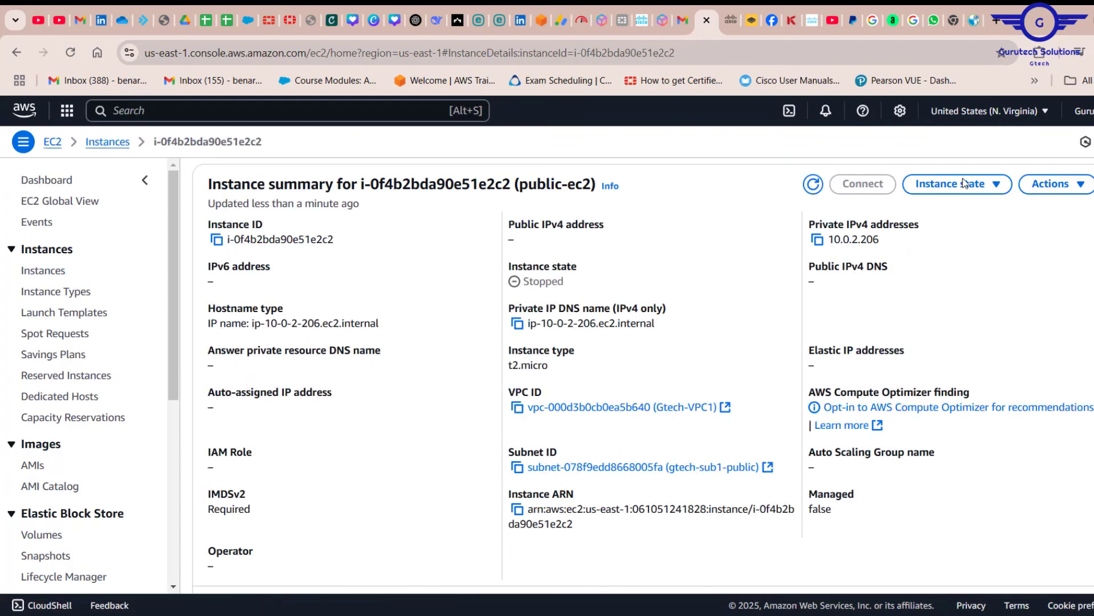
# Add the gtech-test security group to the public-ec2 instance's network interface alongside public-sg and save the change
pyautogui.click(1053, 184)
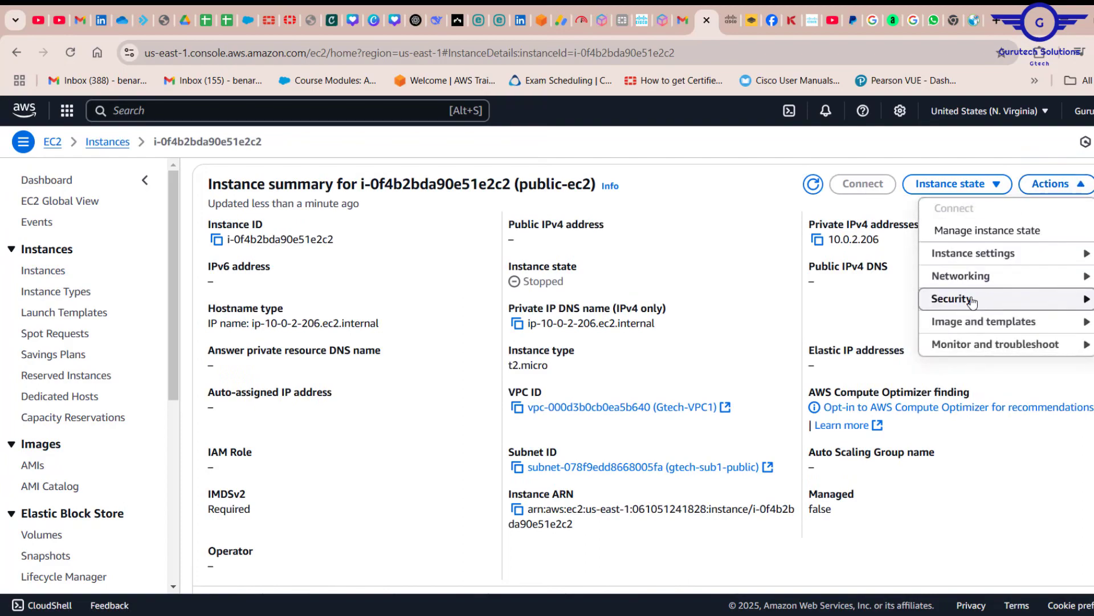
pyautogui.moveTo(972, 302)
pyautogui.click(818, 301)
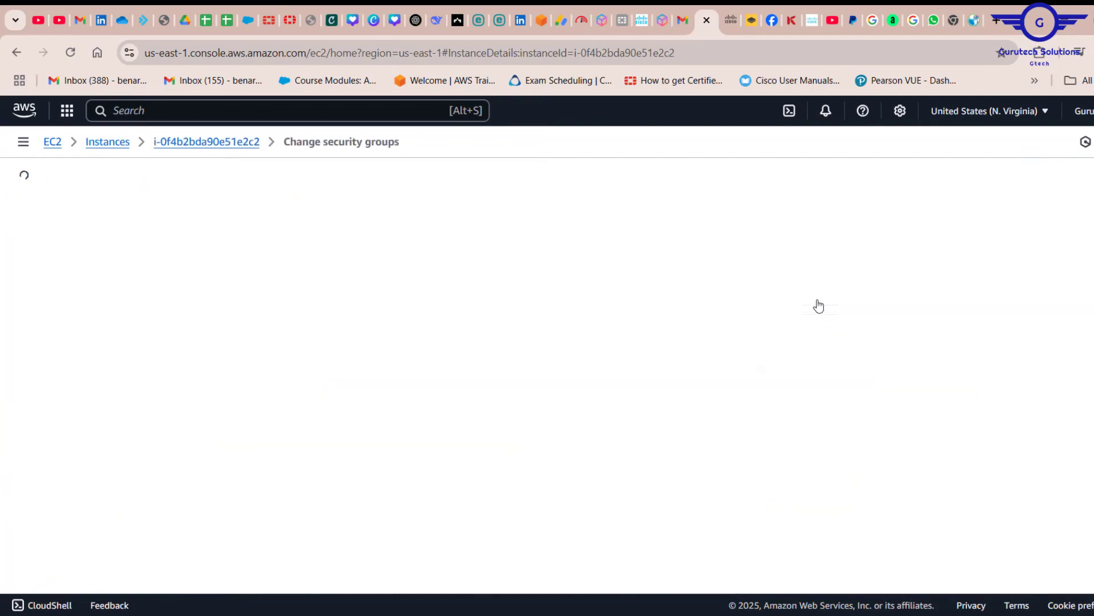
pyautogui.scroll(-2, 559, 430)
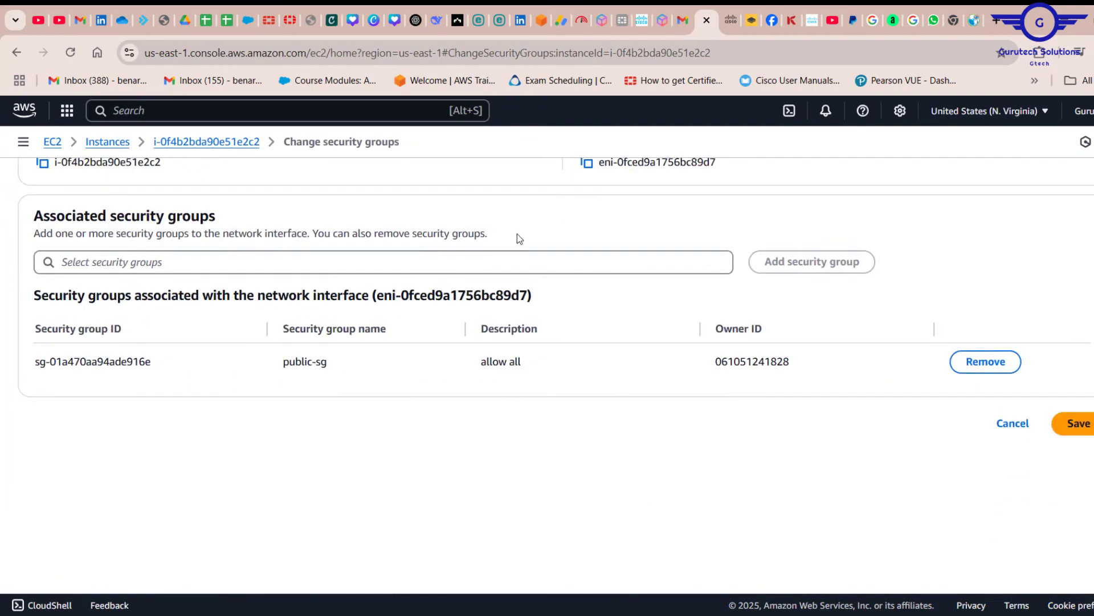
pyautogui.click(480, 265)
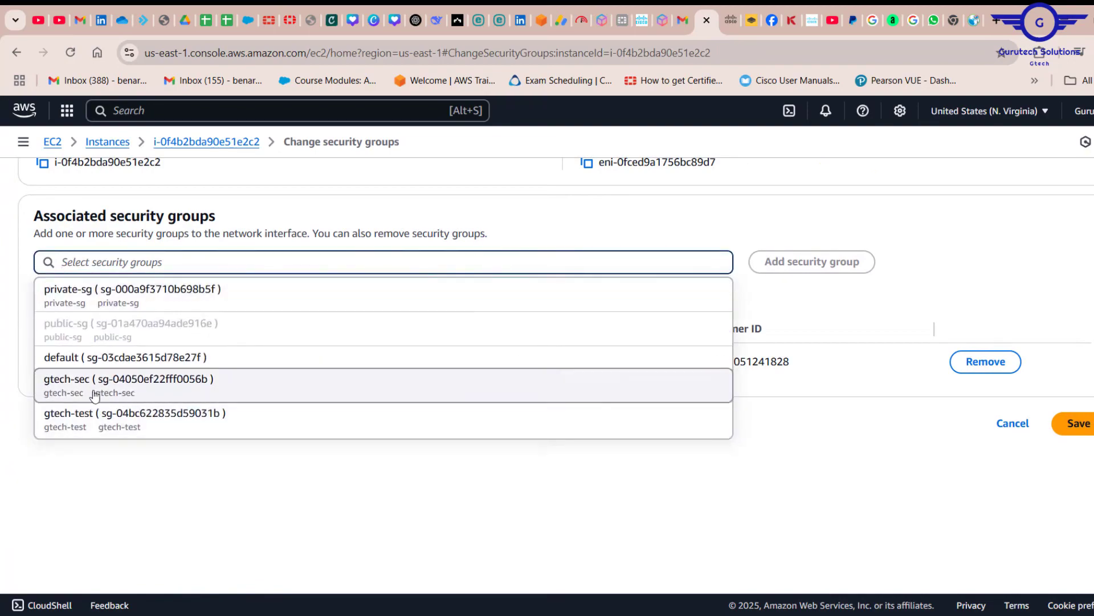
pyautogui.click(173, 411)
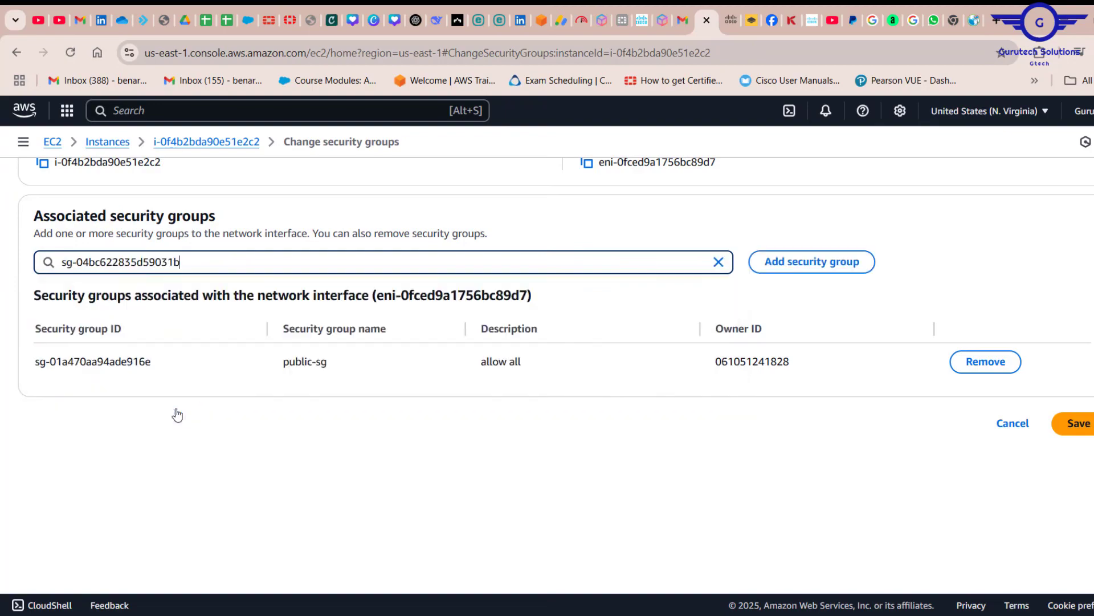
pyautogui.click(812, 269)
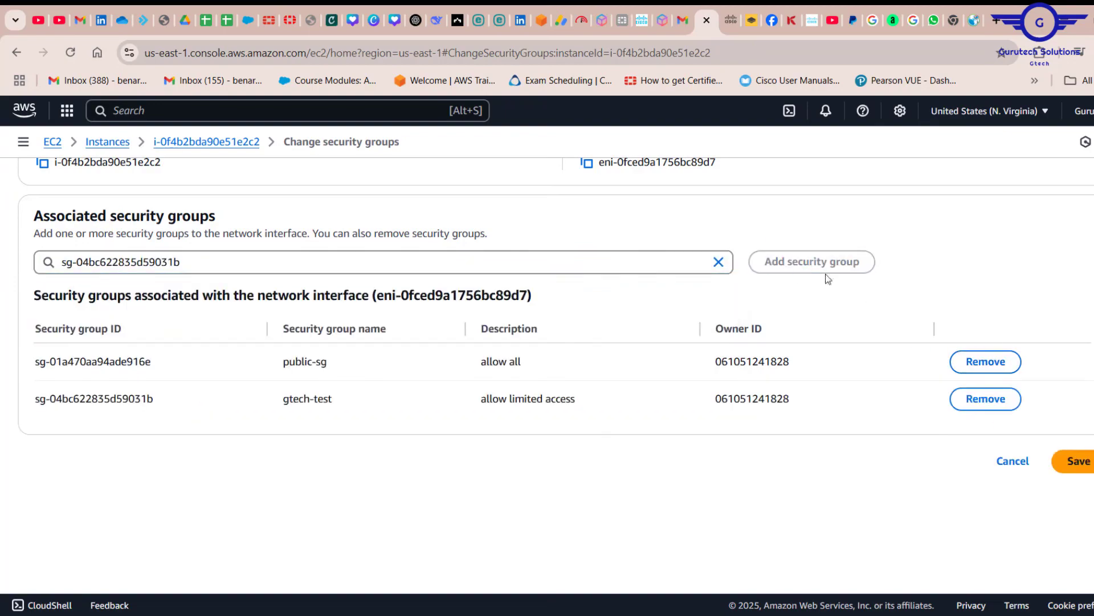
pyautogui.click(1085, 461)
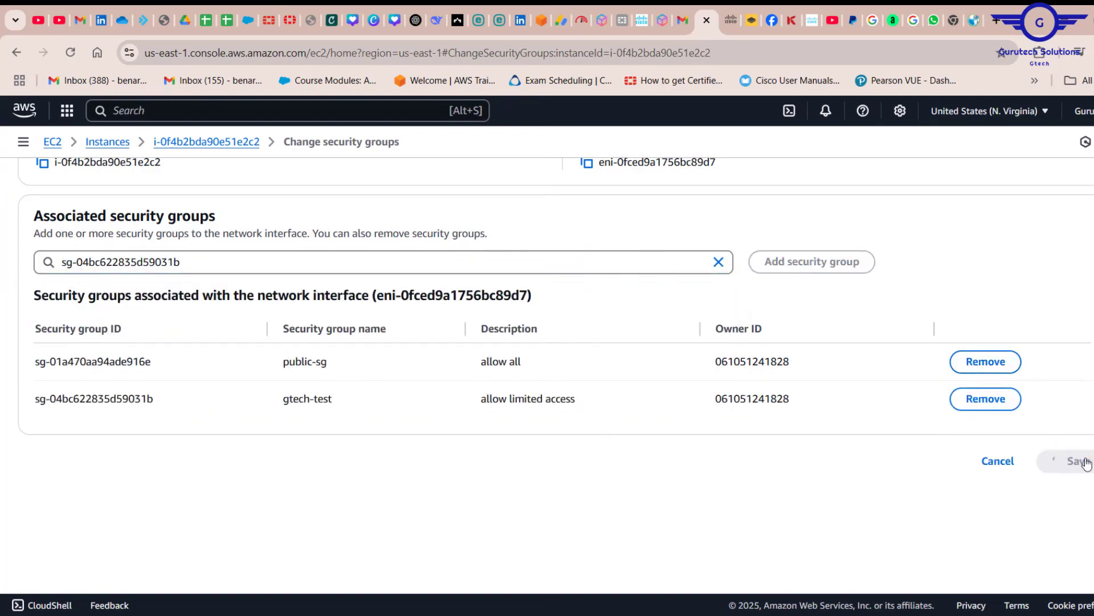